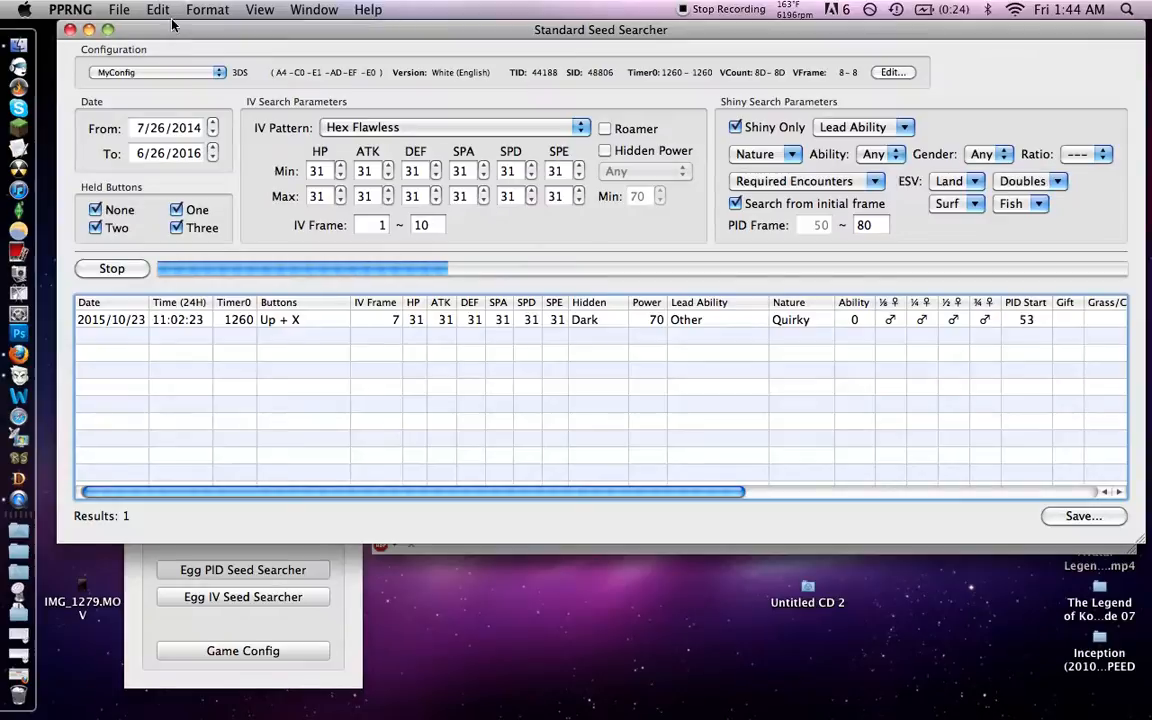
- Check the saved configurations and the search's start and end date fields
click(209, 73)
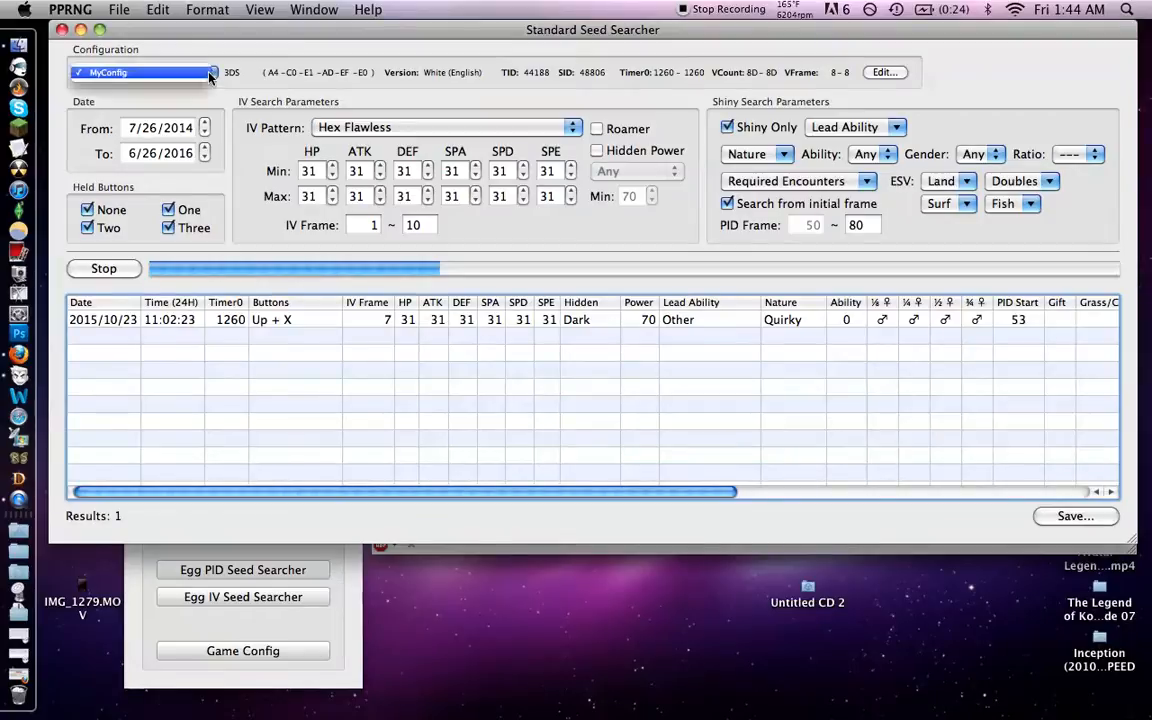
click(209, 73)
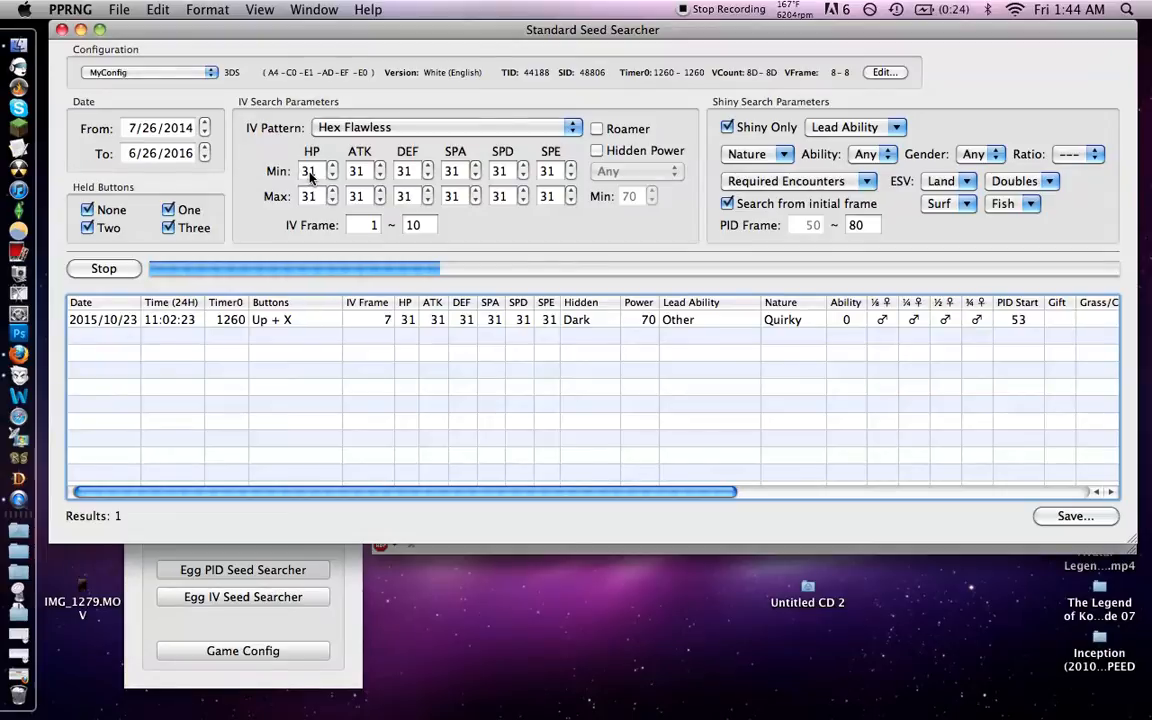
click(181, 131)
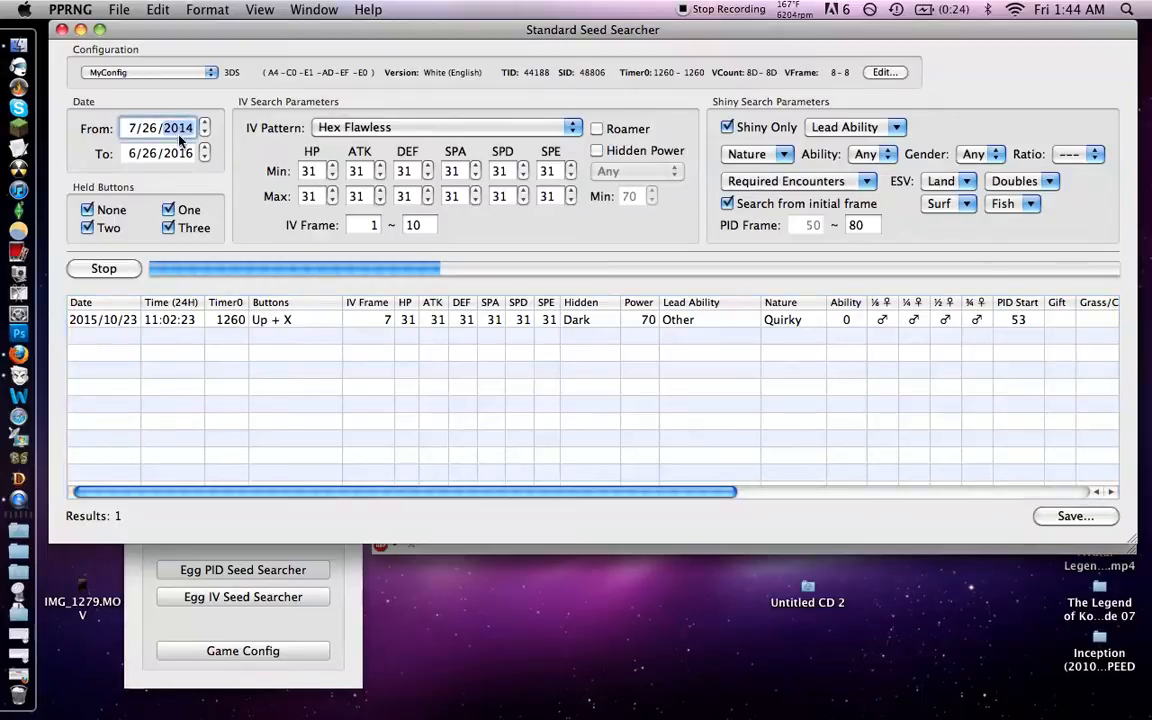
click(181, 153)
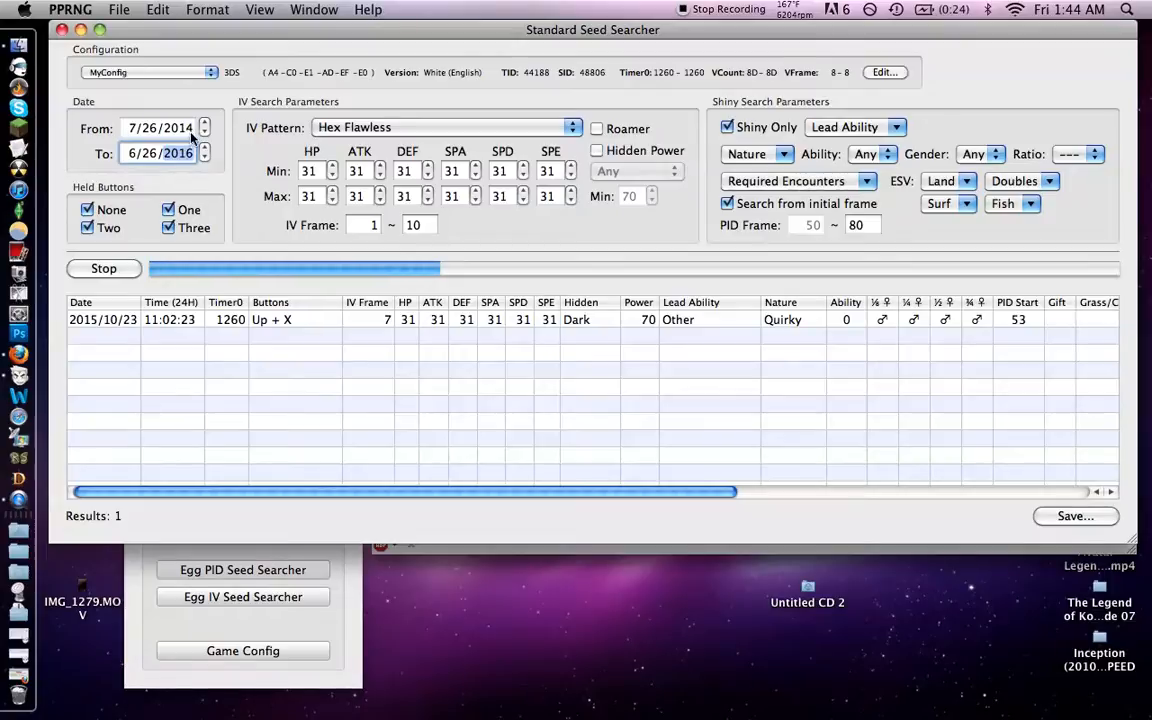
click(185, 133)
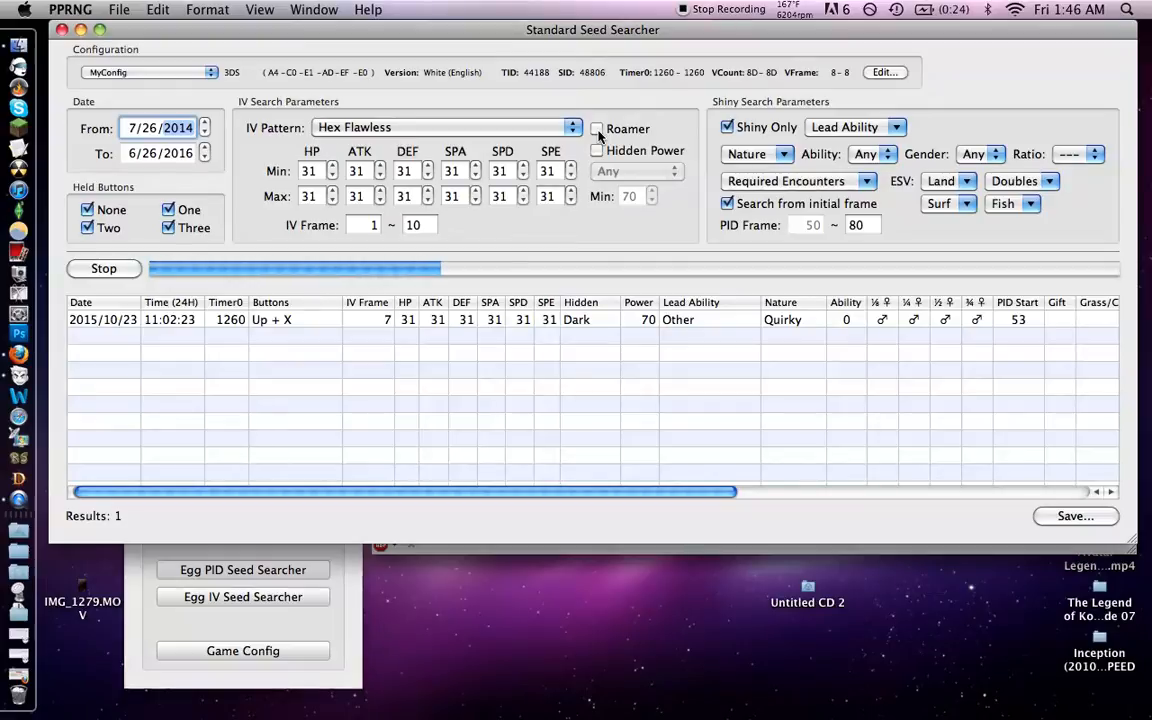
- Try the Roamer and Hidden Power filters and view the available hidden power types
click(597, 131)
click(597, 131)
click(597, 151)
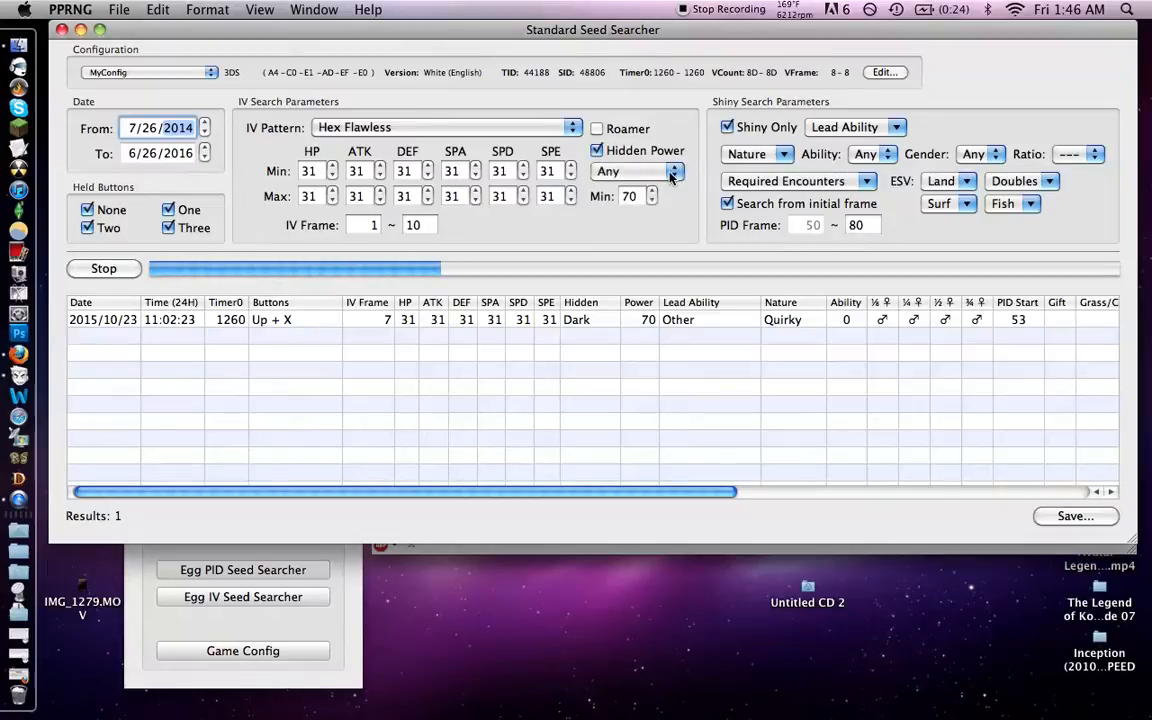
click(670, 174)
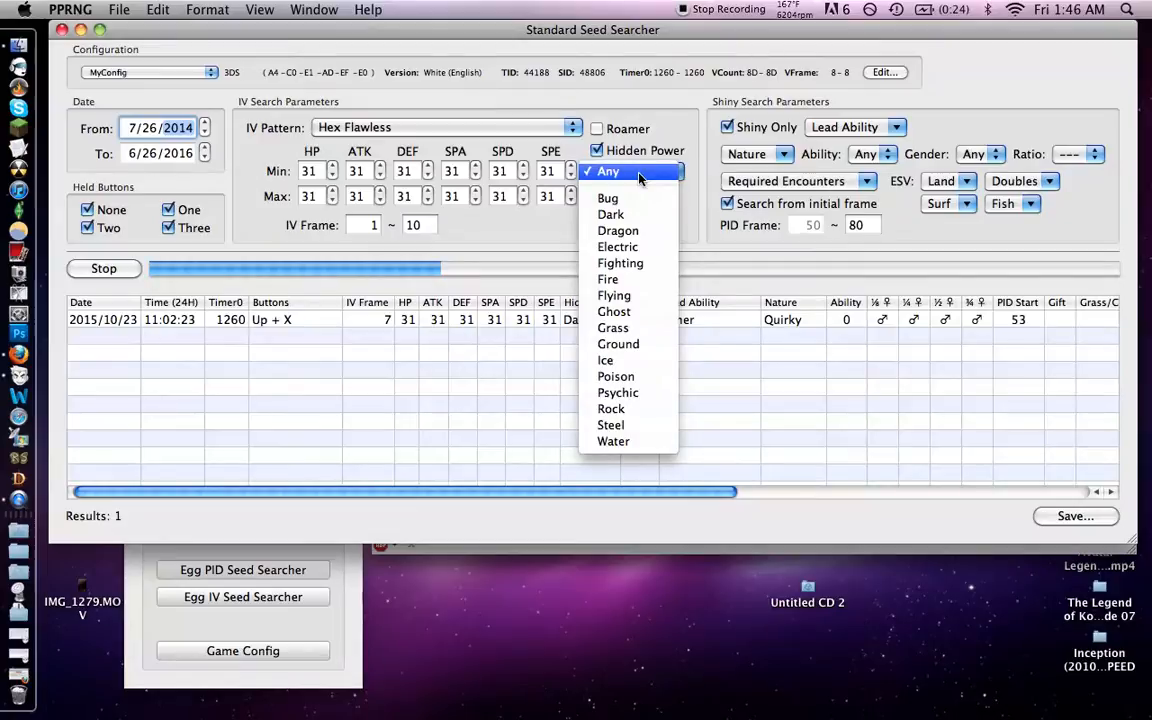
click(600, 166)
click(598, 151)
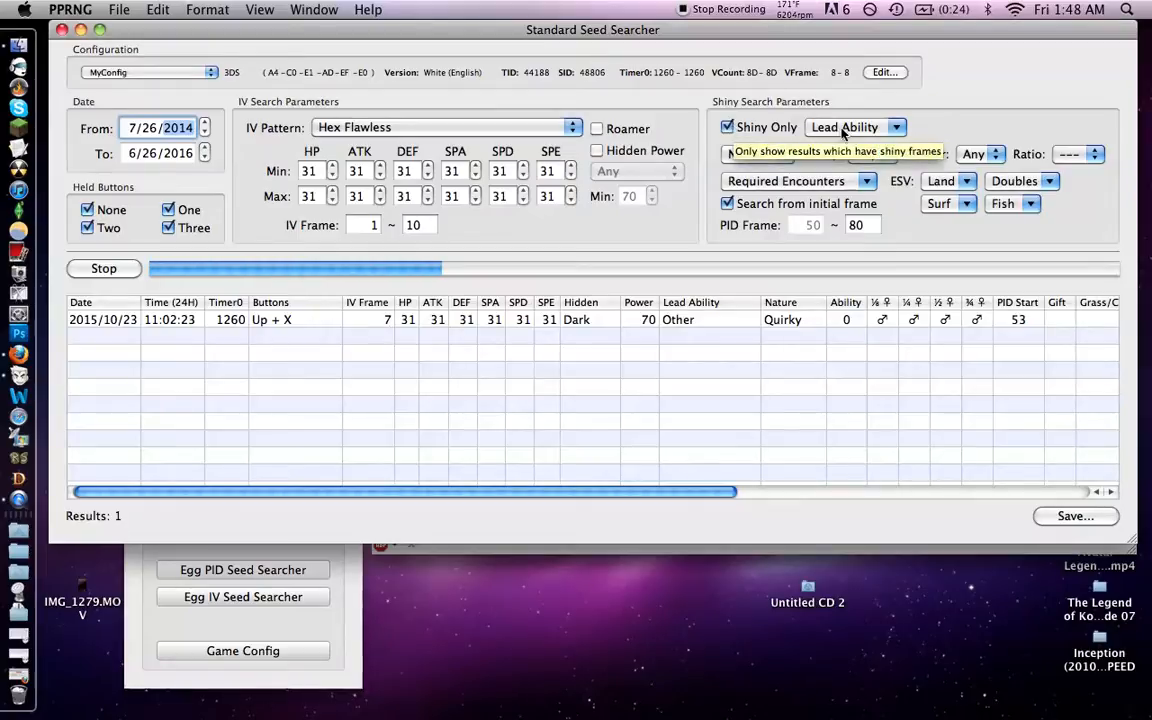
- Examine the choices for lead ability, gender, gender ratio, required encounters and Land encounter slots
click(897, 128)
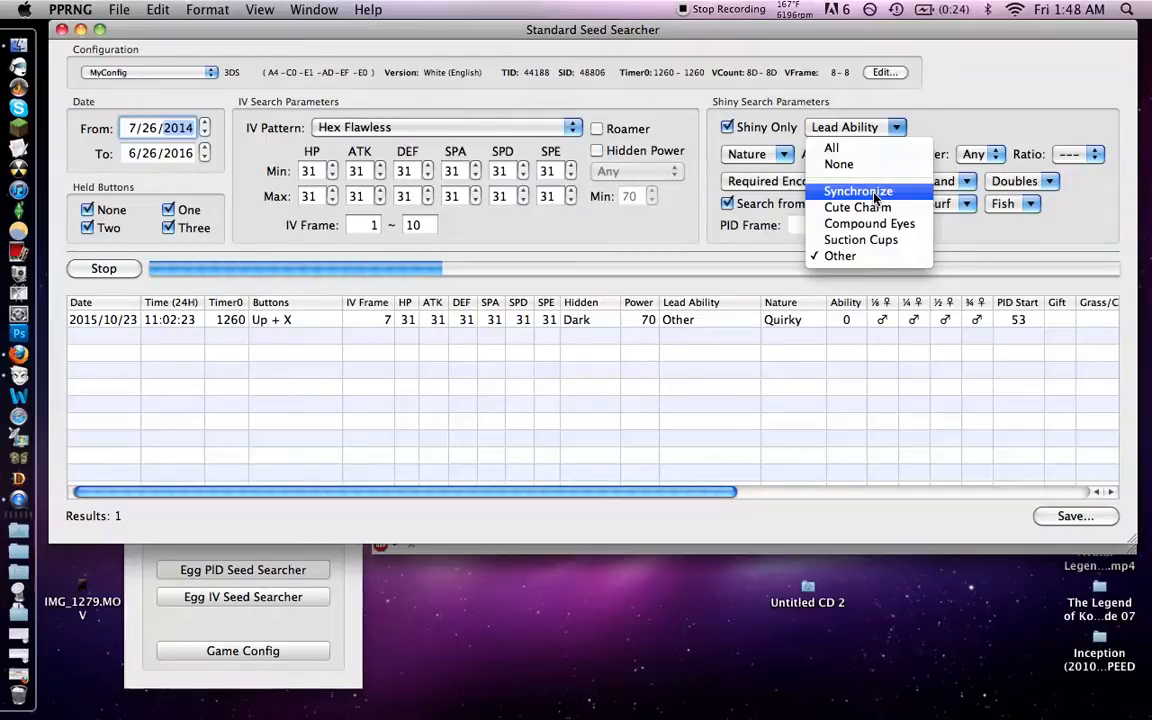
click(1012, 249)
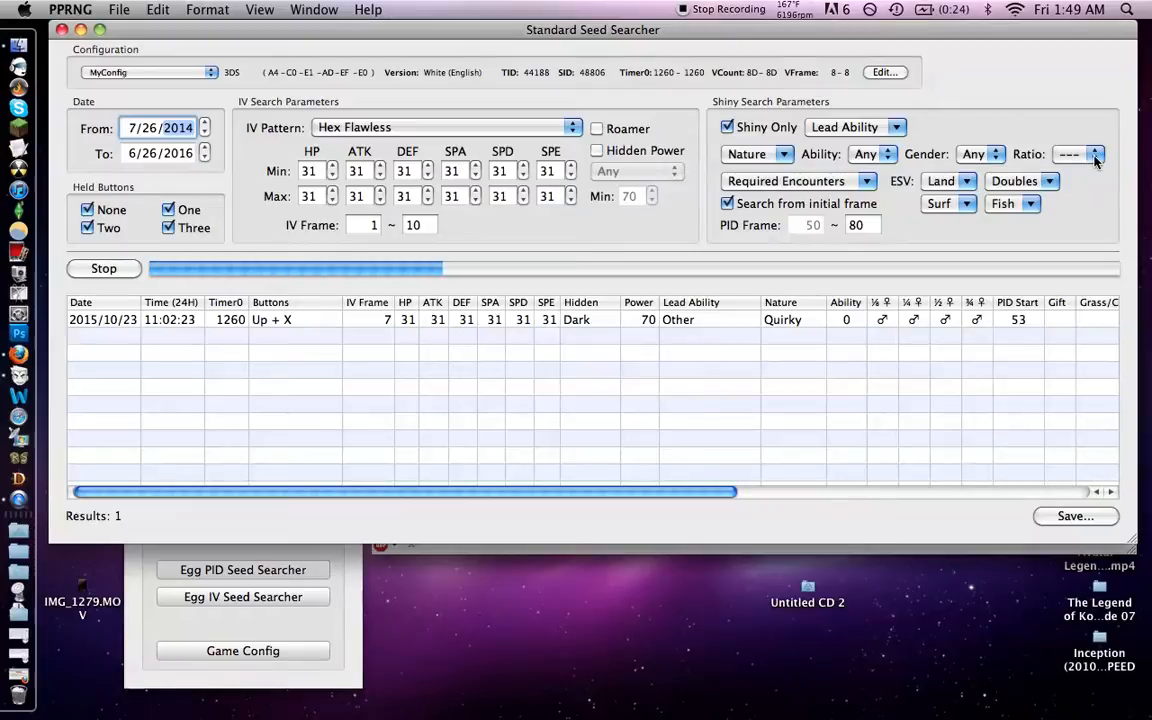
click(995, 156)
click(995, 156)
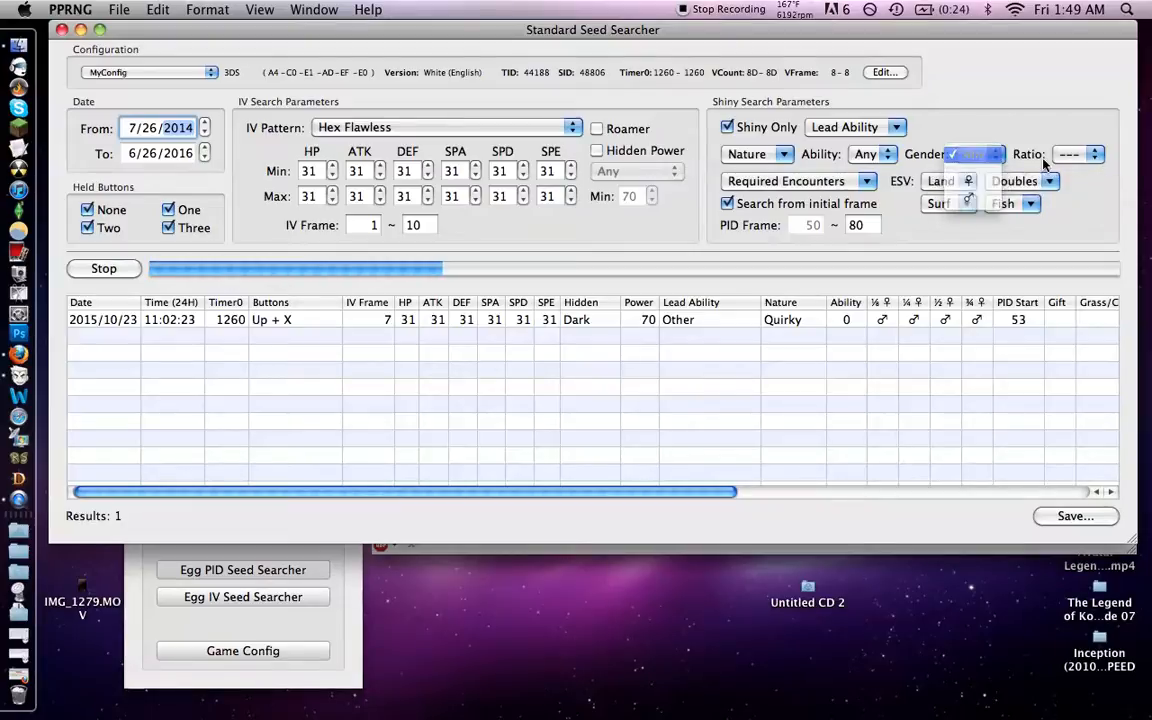
click(1097, 155)
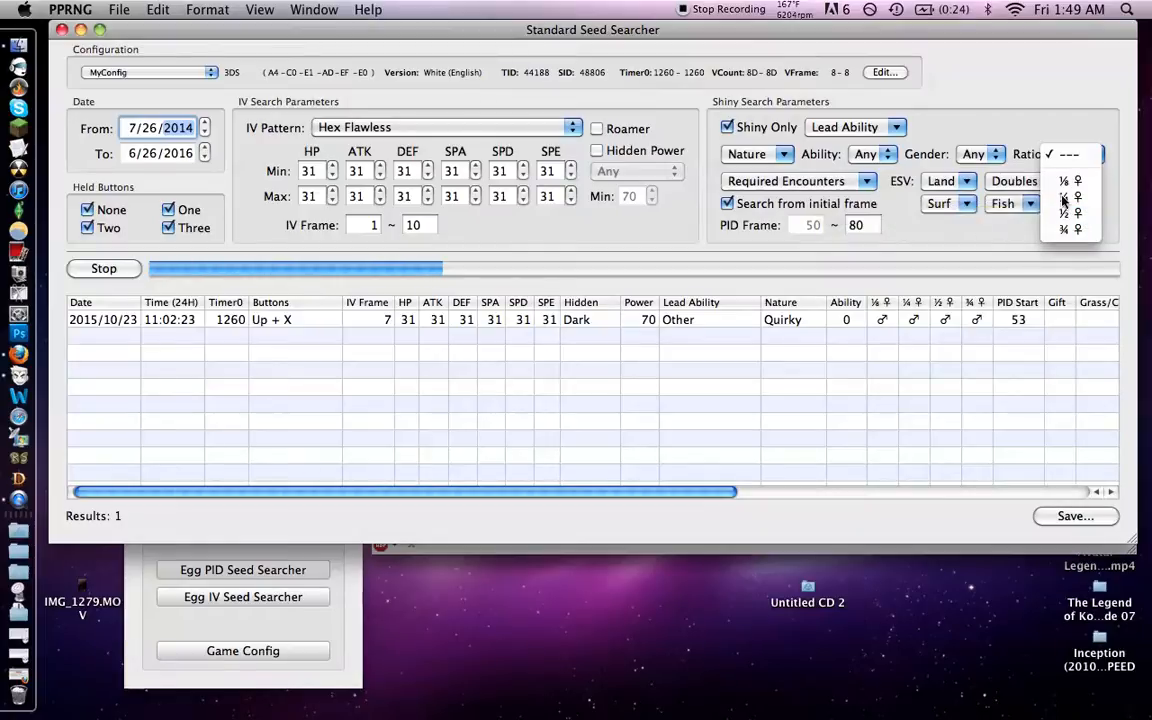
click(868, 186)
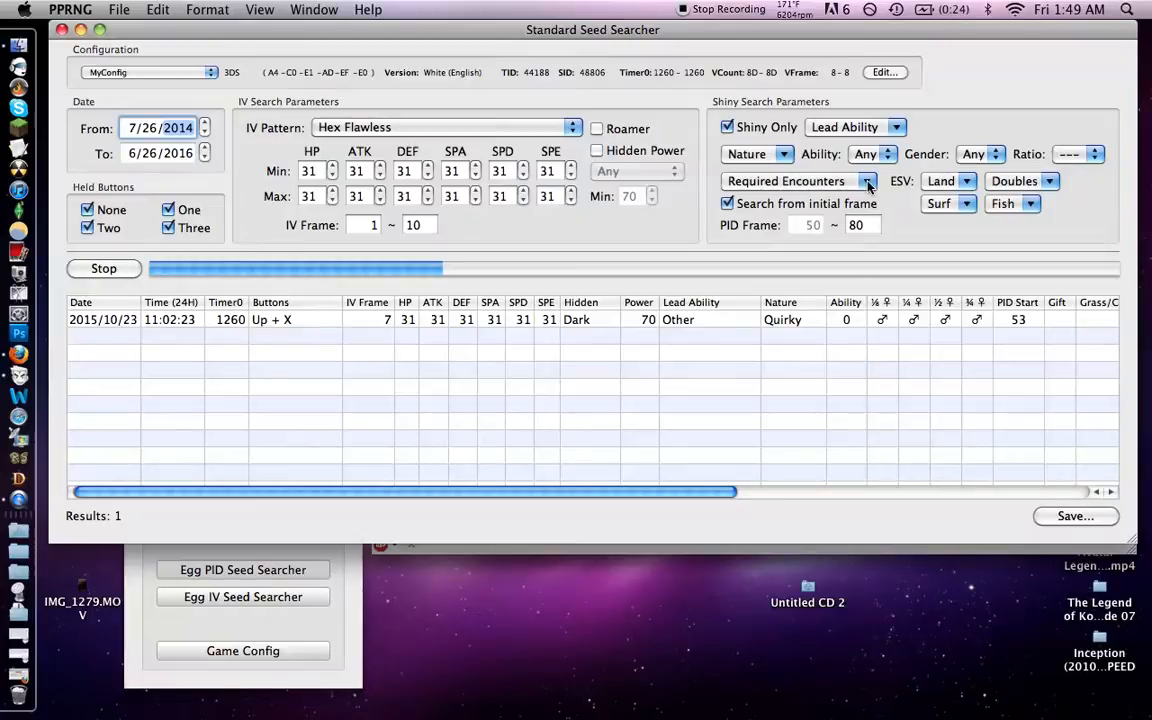
click(868, 186)
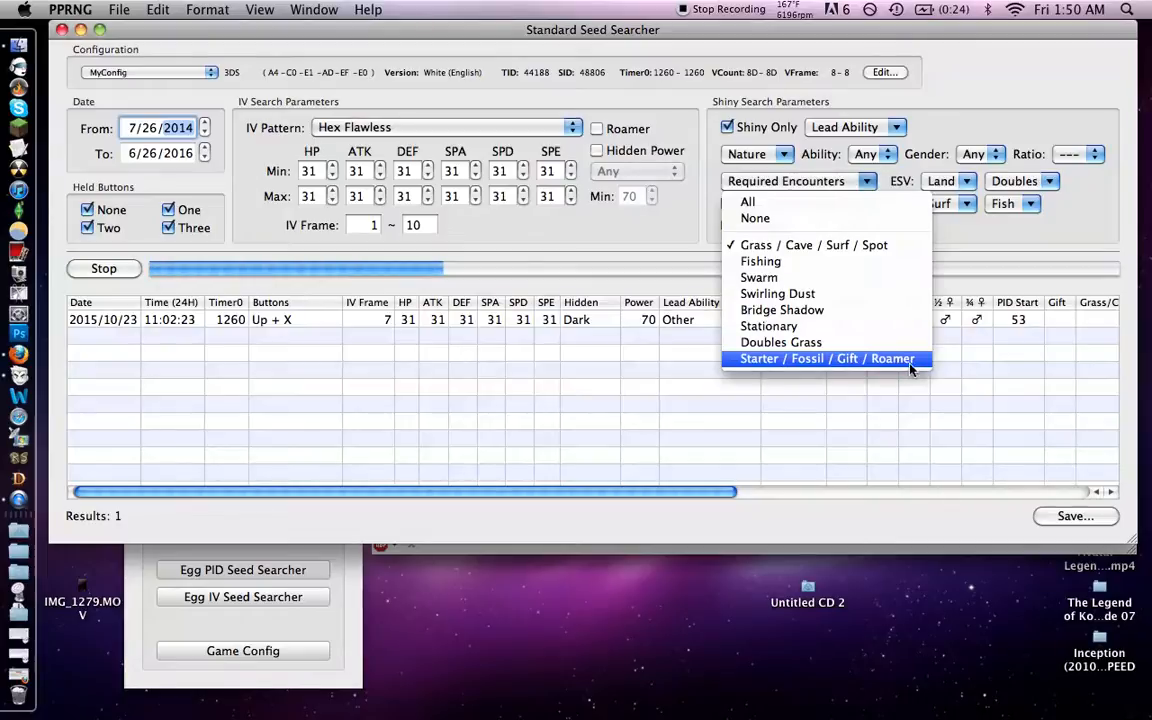
click(972, 237)
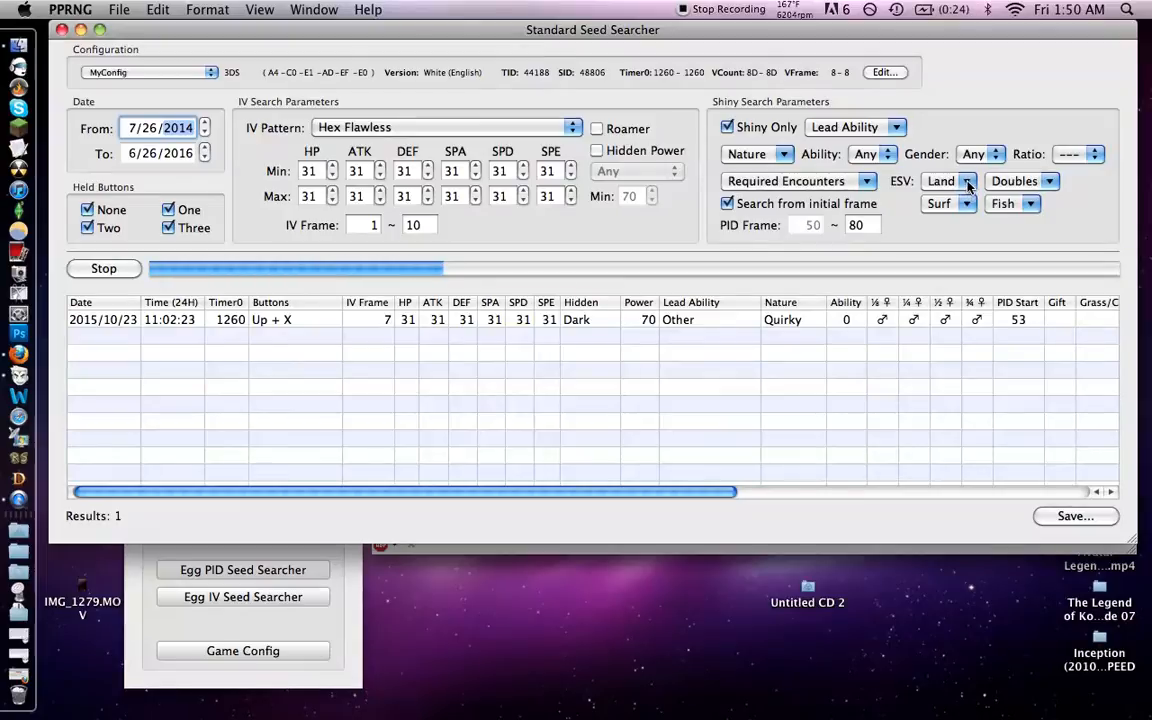
click(968, 186)
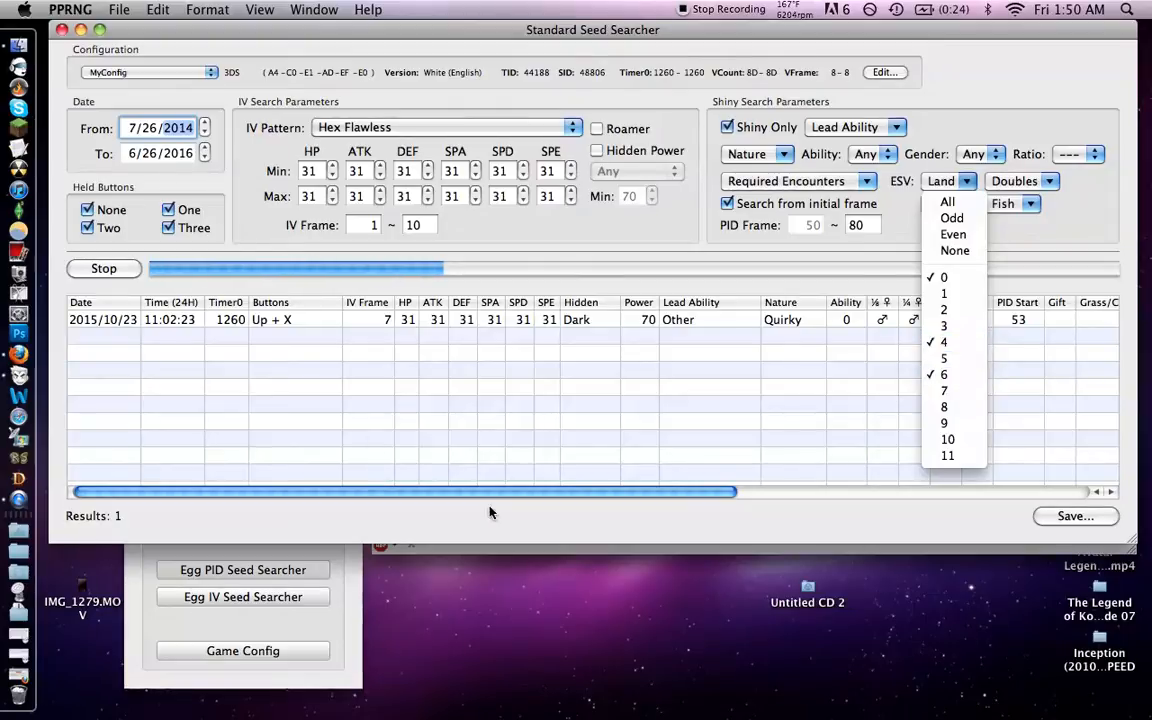
- Switch to Firefox and examine the locations and slot columns in the White Encounter Slots land table
click(503, 546)
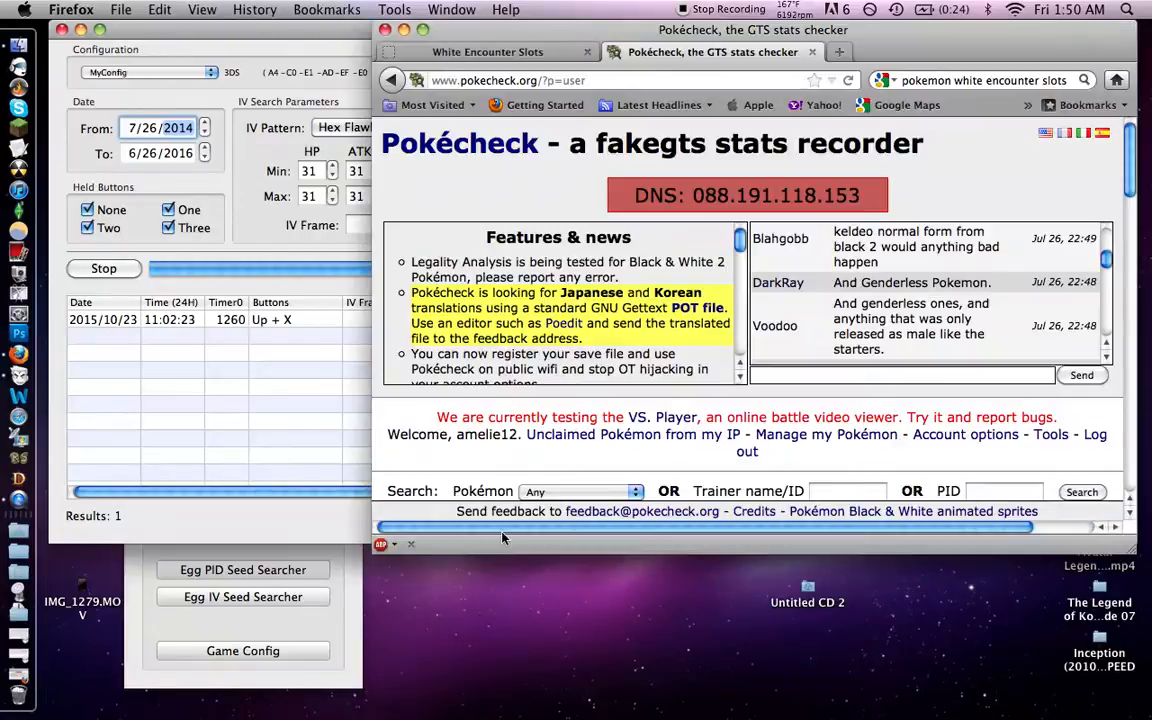
click(420, 51)
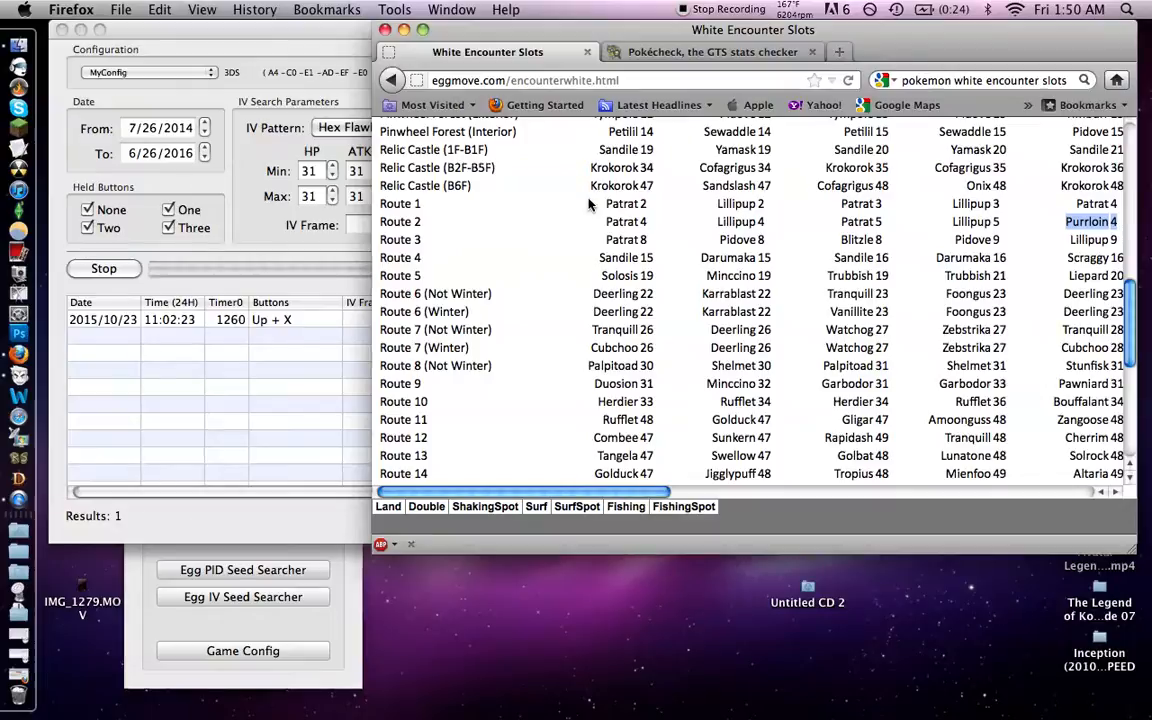
scroll(620, 208, right, 3)
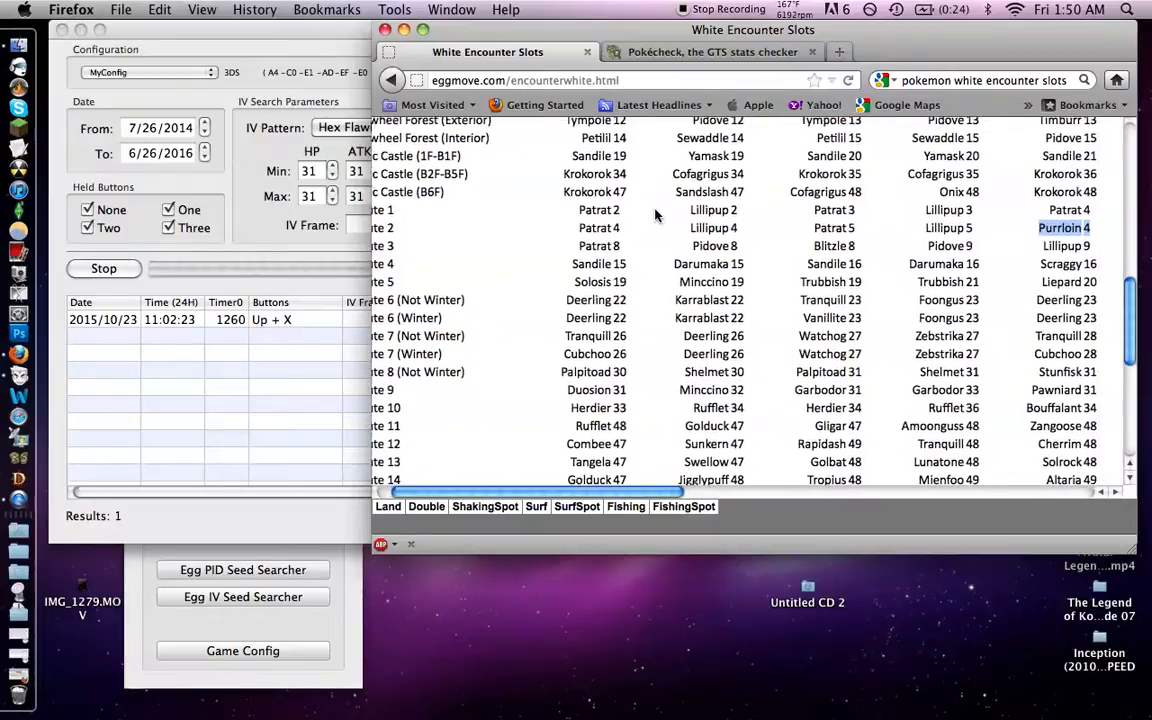
scroll(656, 215, up, 1)
scroll(656, 215, up, 10)
scroll(656, 215, up, 12)
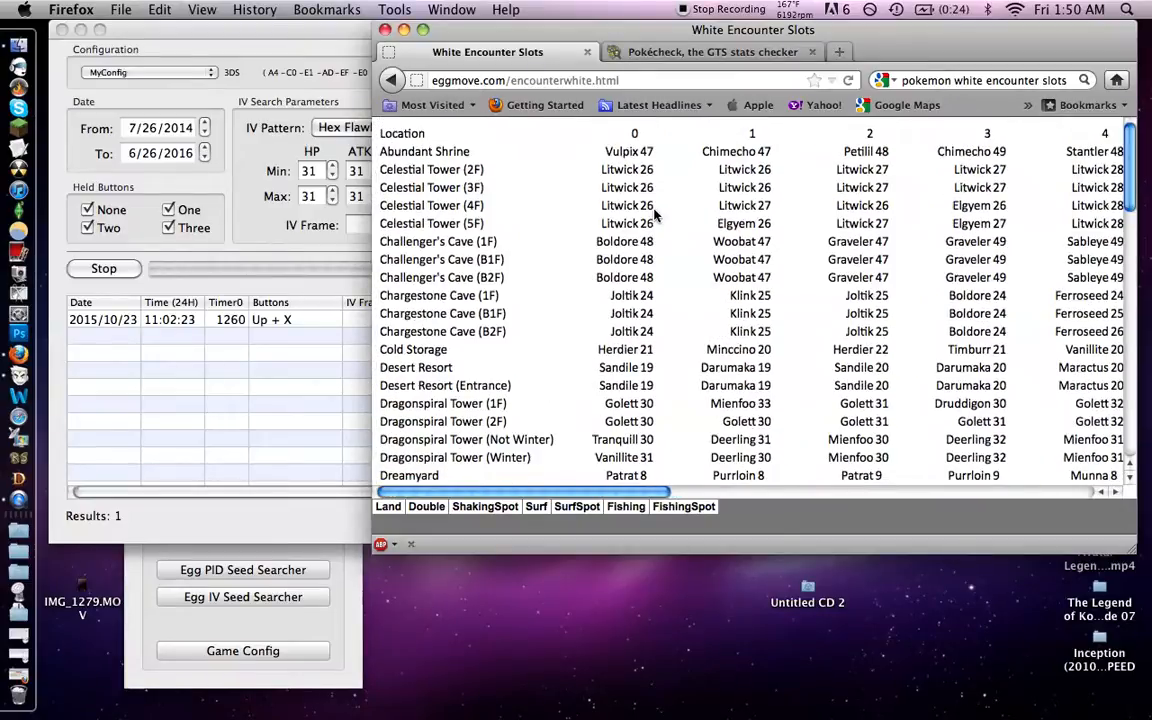
scroll(656, 215, down, 20)
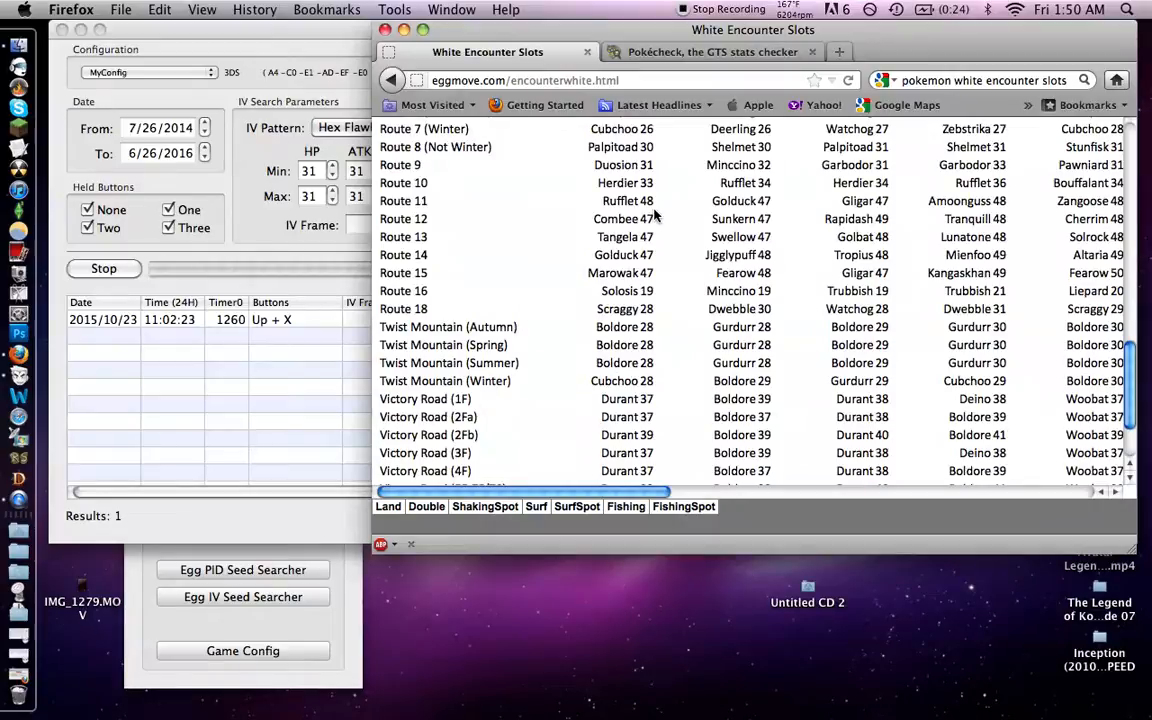
scroll(655, 215, down, 3)
scroll(655, 215, up, 1)
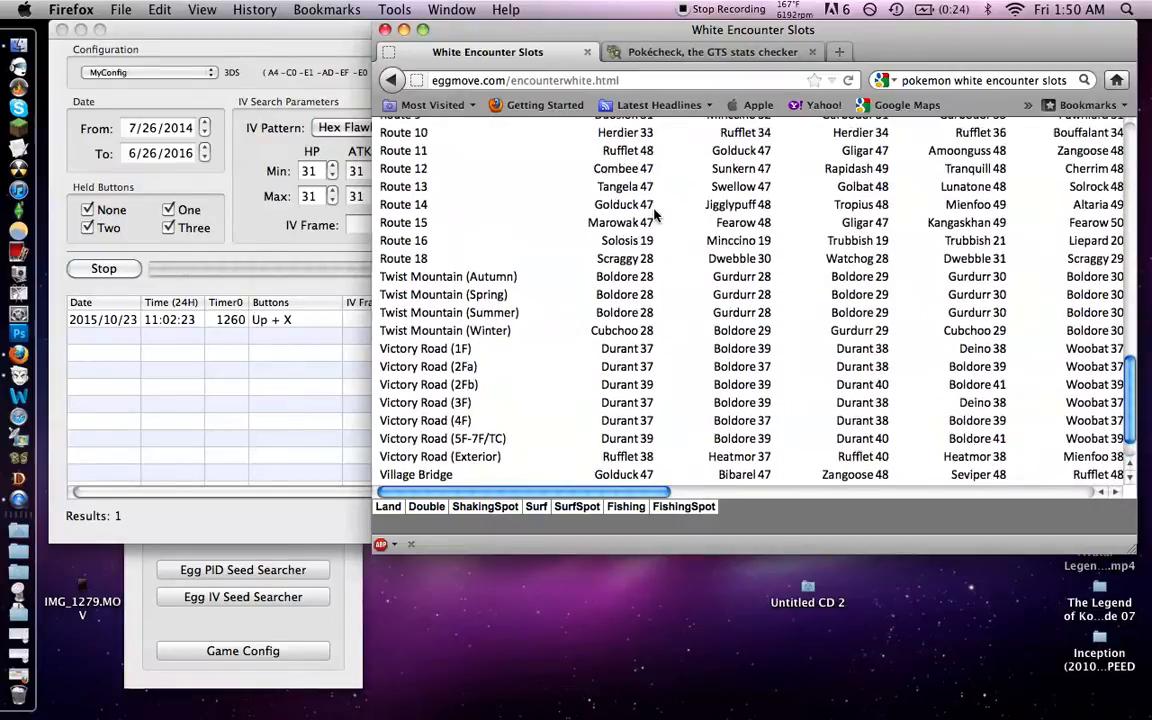
scroll(650, 210, up, 3)
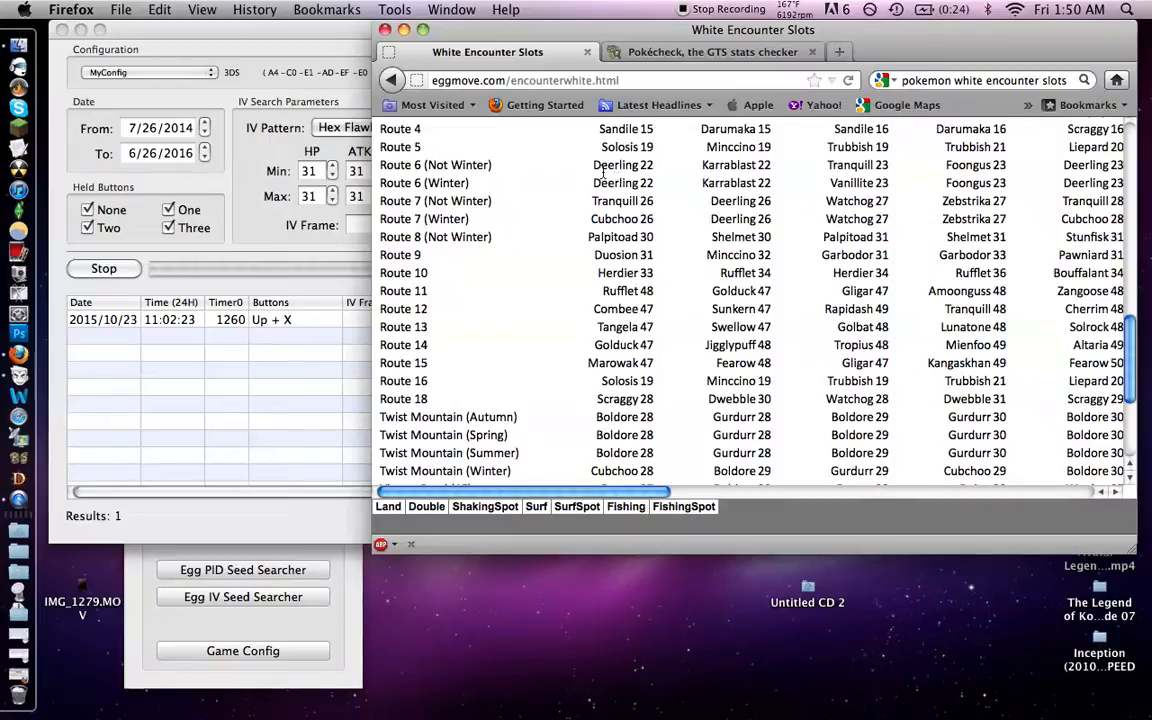
- Look up the slot numbers for Deerling on Route 6 (Not Winter) in the land table
double_click(612, 165)
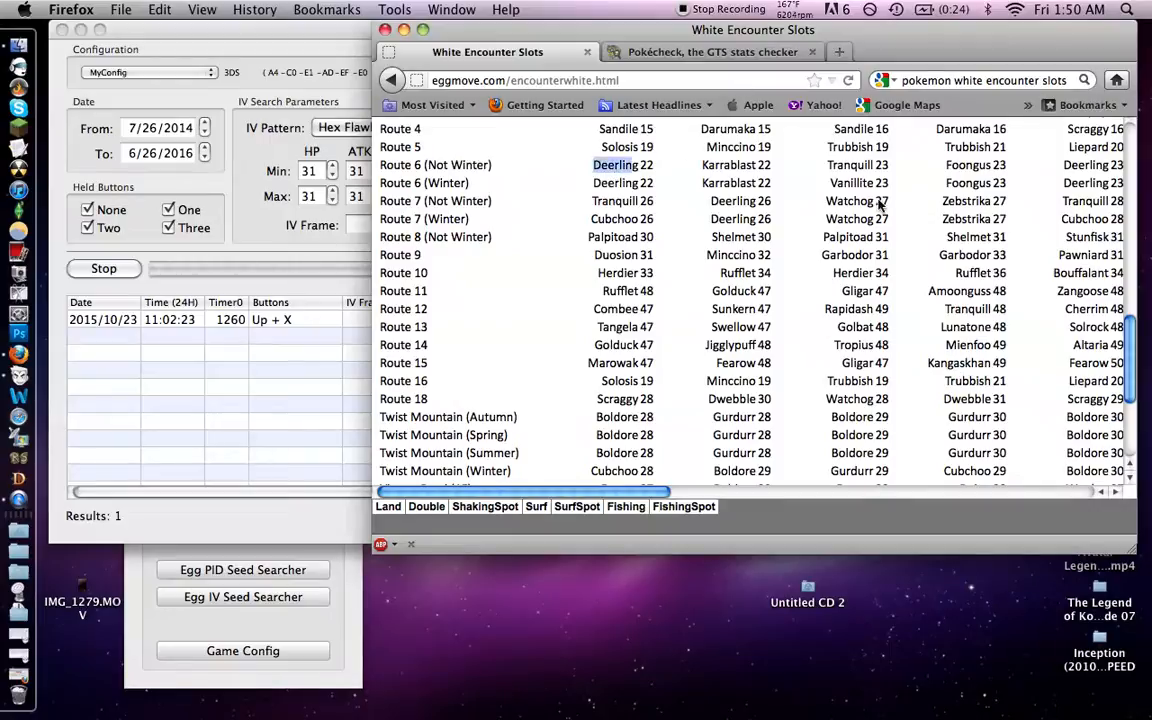
scroll(950, 185, right, 3)
drag(971, 166, 1030, 168)
scroll(1030, 170, up, 9)
scroll(1030, 170, up, 8)
scroll(1030, 170, down, 12)
scroll(1032, 172, right, 3)
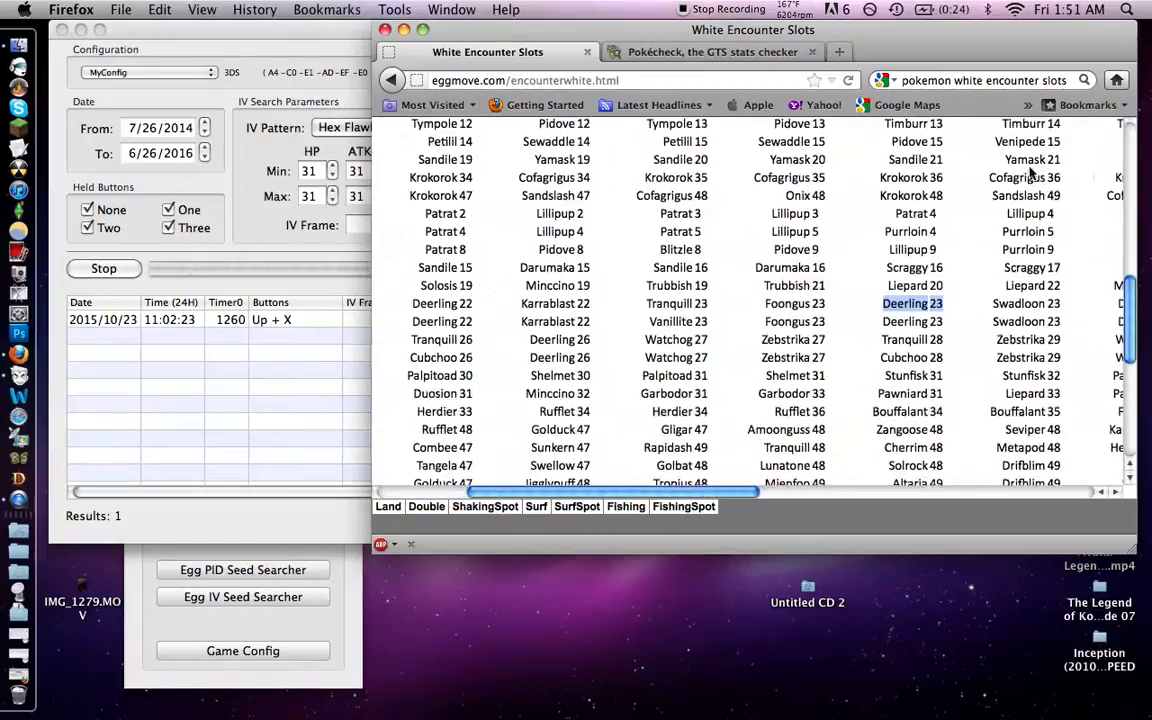
scroll(1030, 172, right, 2)
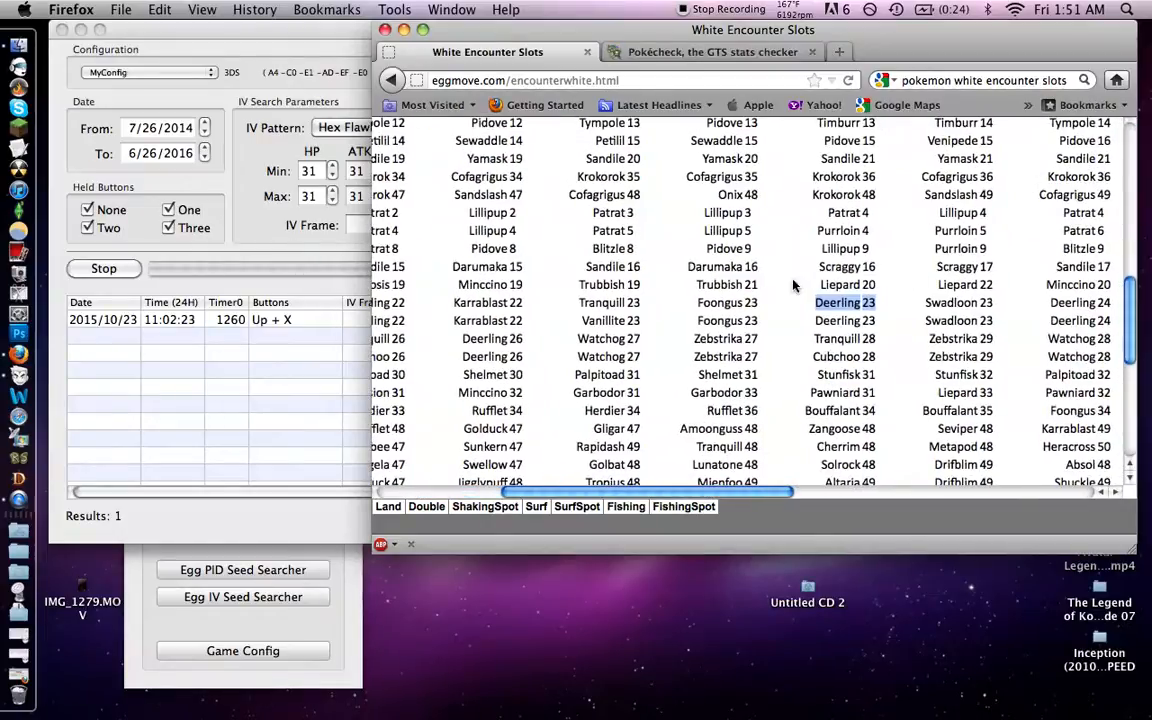
scroll(831, 310, left, 3)
scroll(831, 310, down, 1)
scroll(831, 310, left, 5)
scroll(831, 310, up, 1)
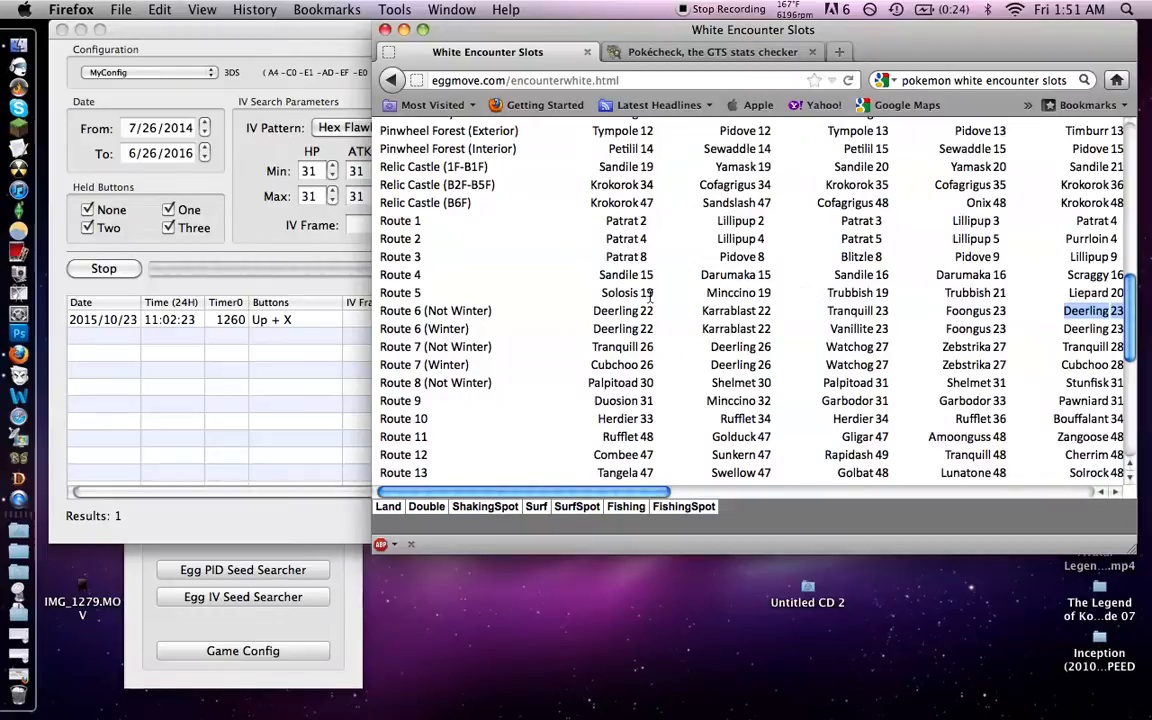
- Look up the slot numbers for Solosis and Liepard on Route 5 in the land table
drag(602, 295, 651, 292)
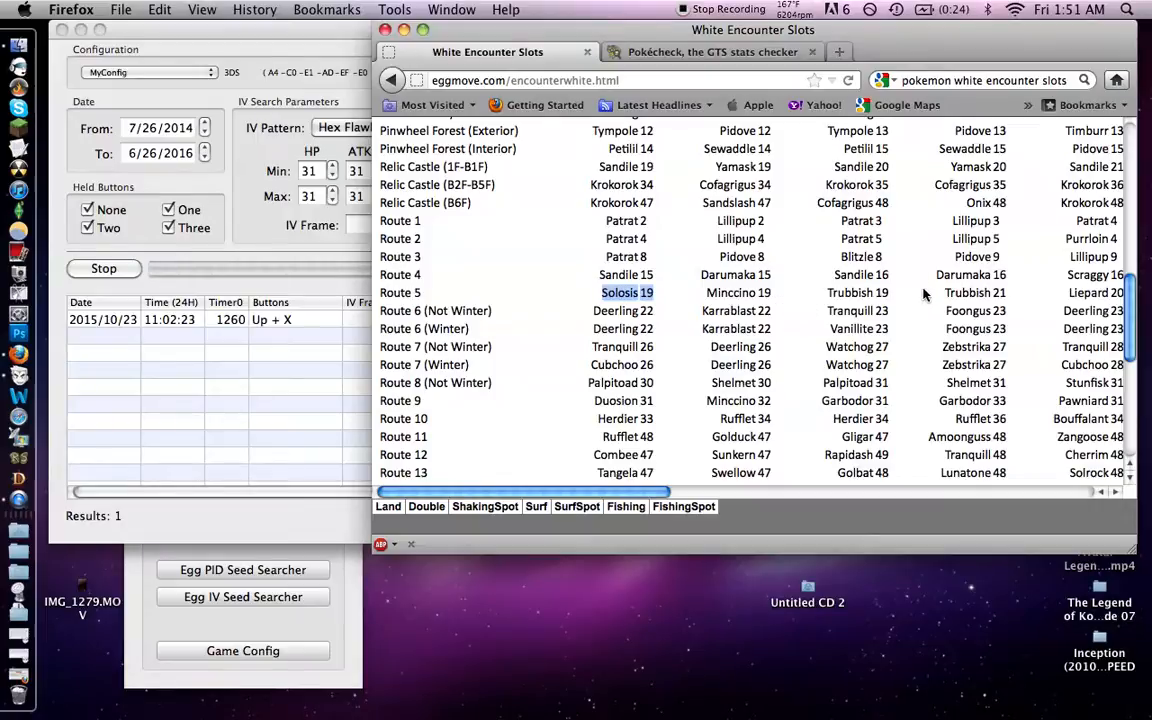
scroll(920, 293, right, 4)
double_click(912, 292)
scroll(940, 368, up, 10)
scroll(940, 368, down, 5)
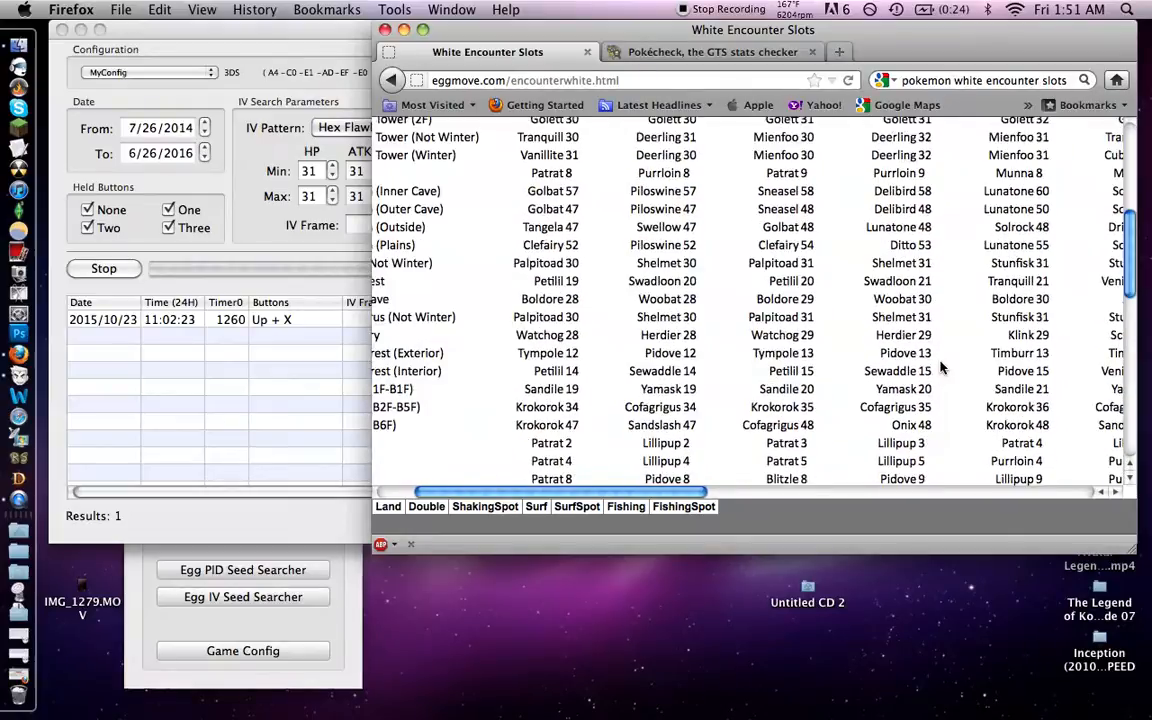
scroll(940, 368, up, 3)
scroll(940, 368, up, 3)
scroll(940, 368, right, 1)
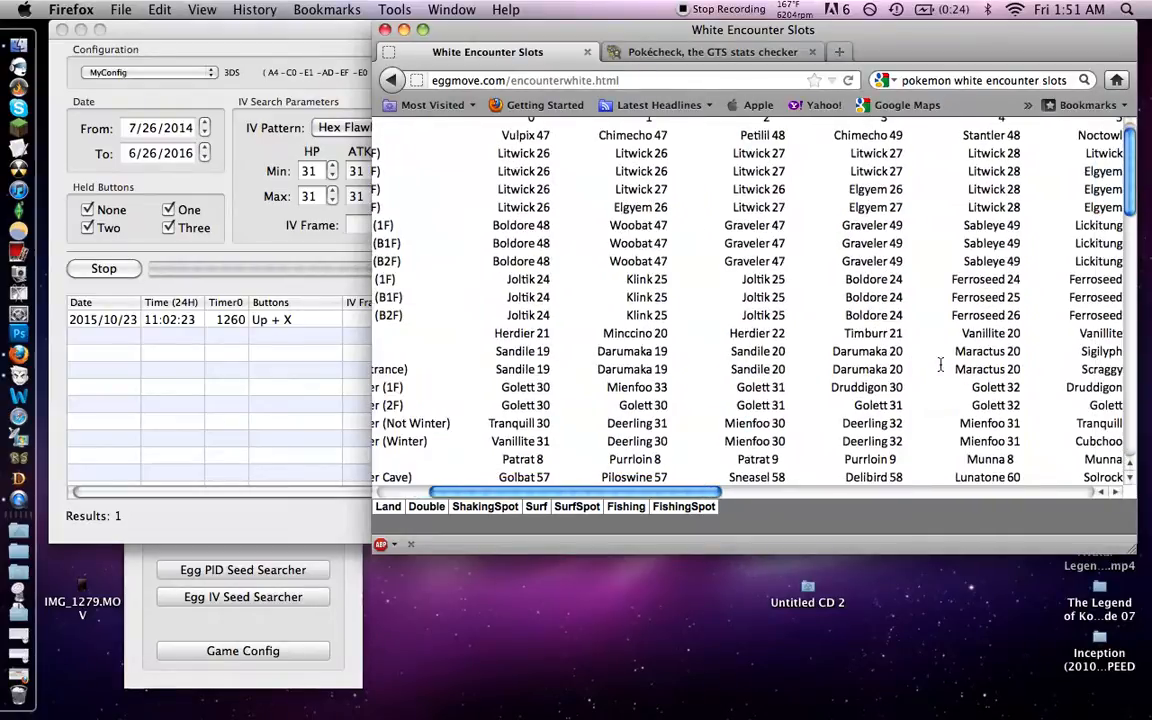
scroll(940, 368, down, 10)
drag(947, 365, 987, 368)
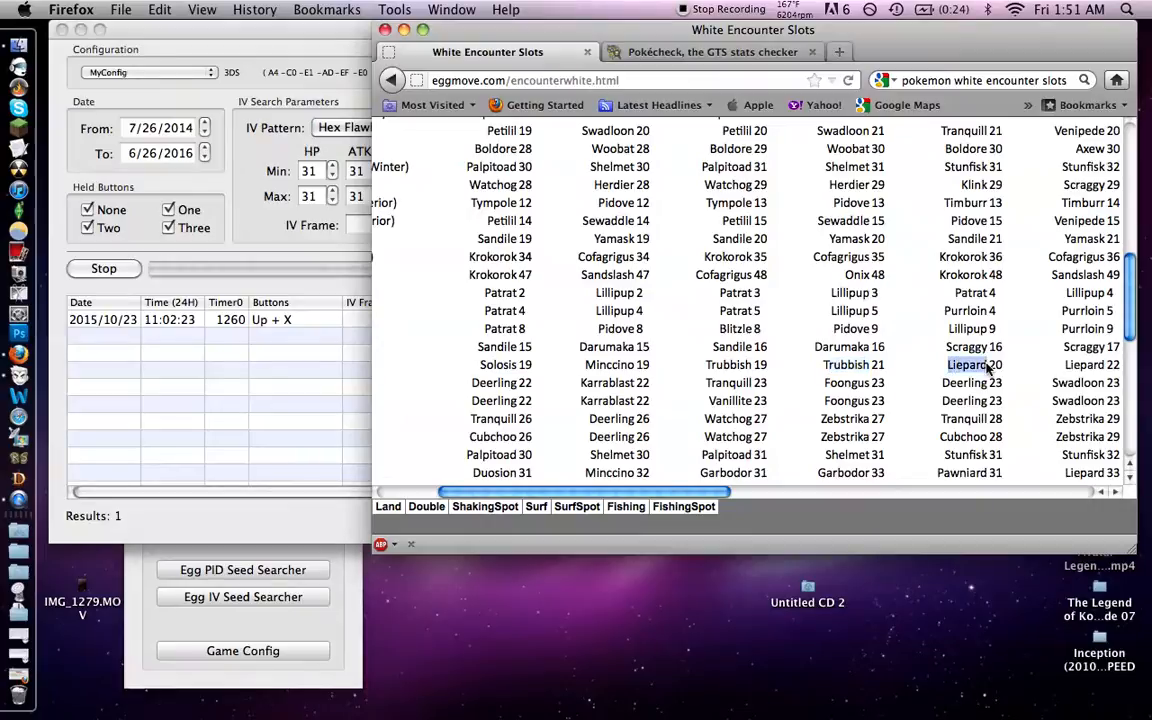
click(977, 332)
scroll(977, 333, right, 2)
scroll(977, 333, down, 1)
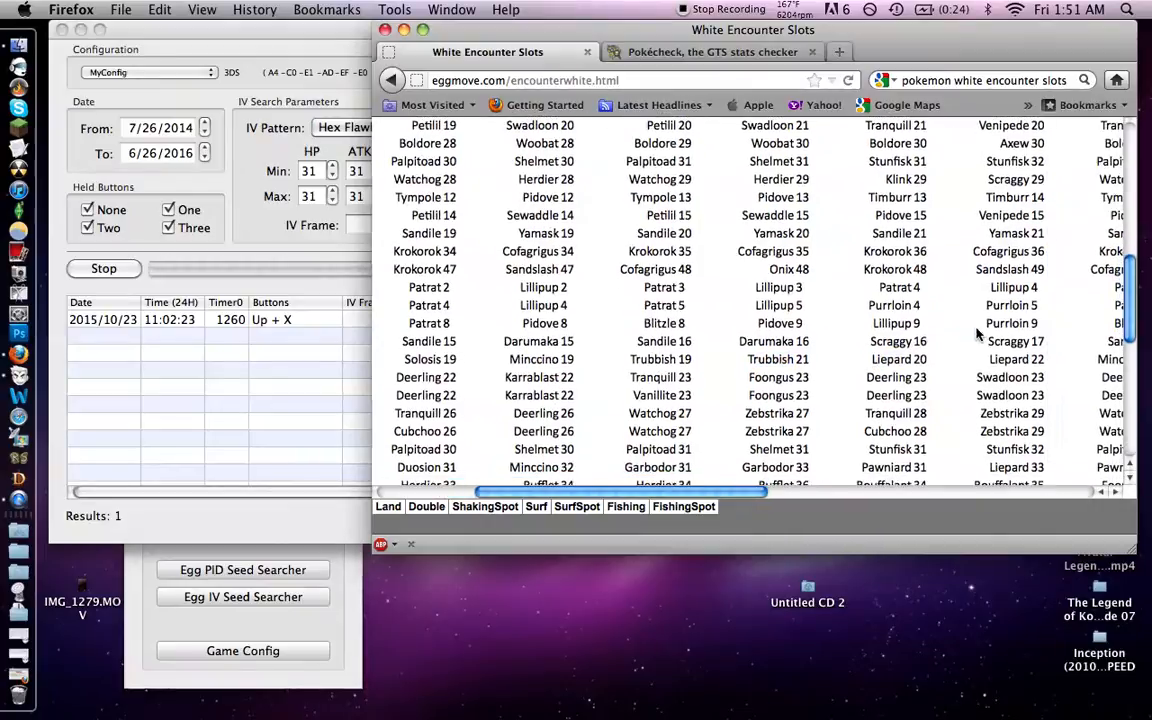
scroll(977, 333, down, 2)
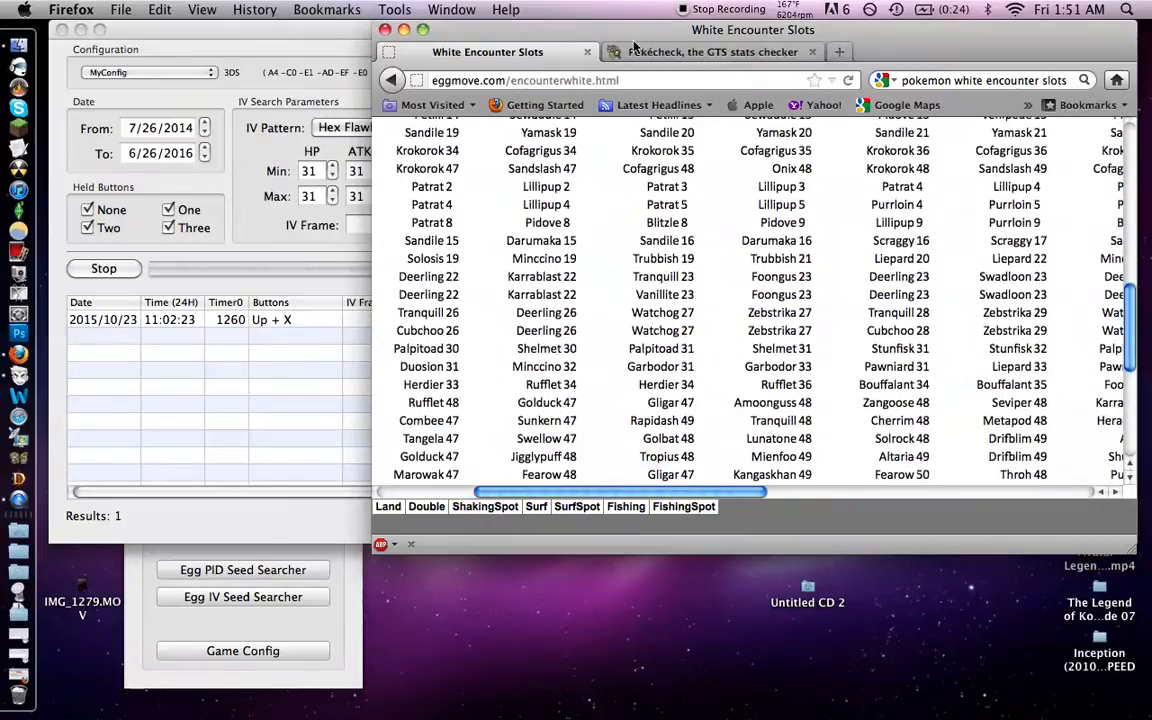
- Switch back to PPRNG and examine the available Land and Doubles encounter slot values
mouse_move(270, 30)
mouse_down()
mouse_move(403, 24)
mouse_move(270, 20)
mouse_up()
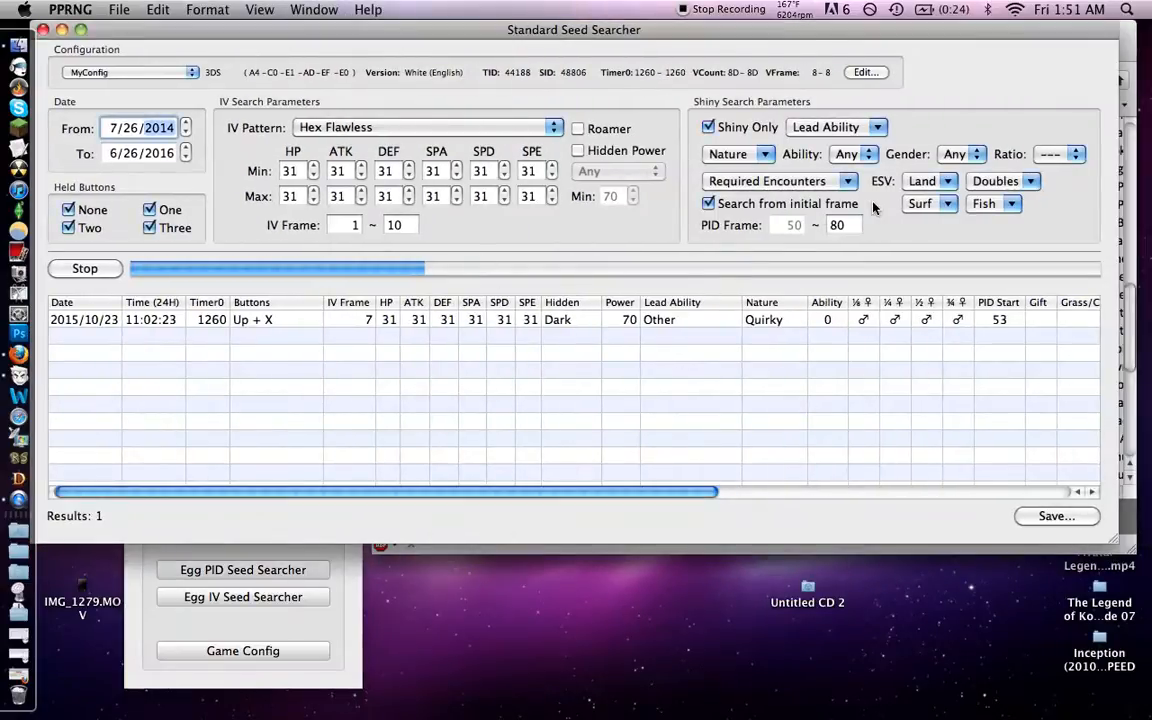
click(940, 184)
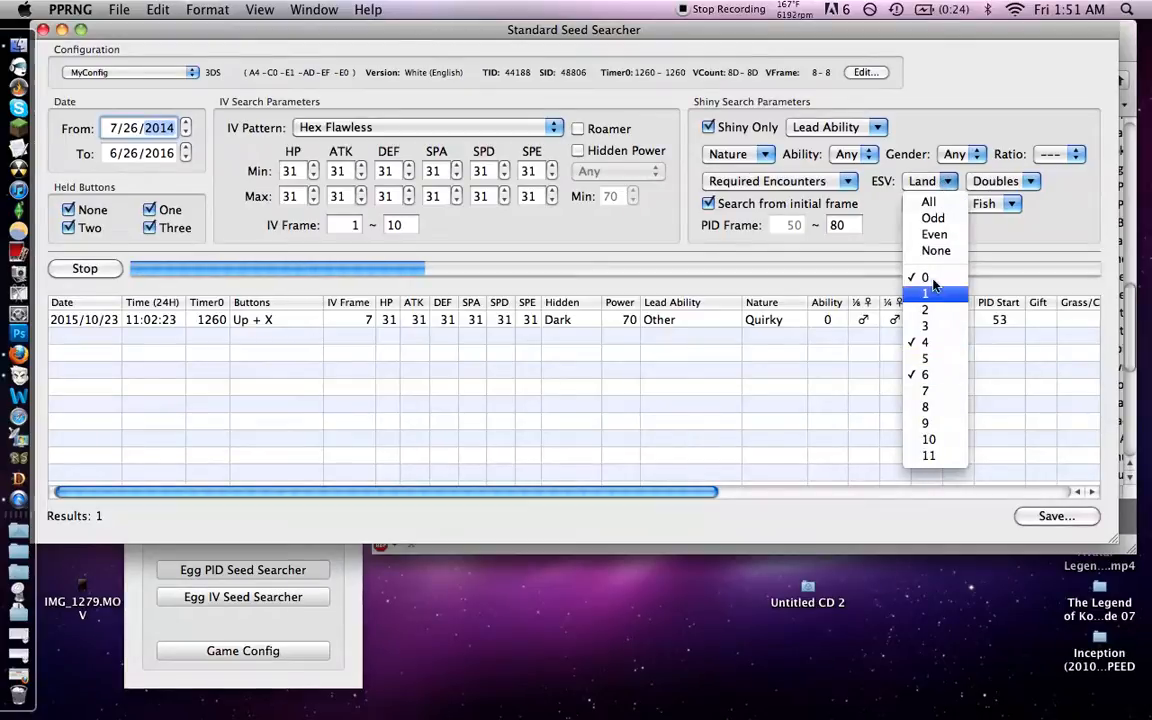
click(1018, 198)
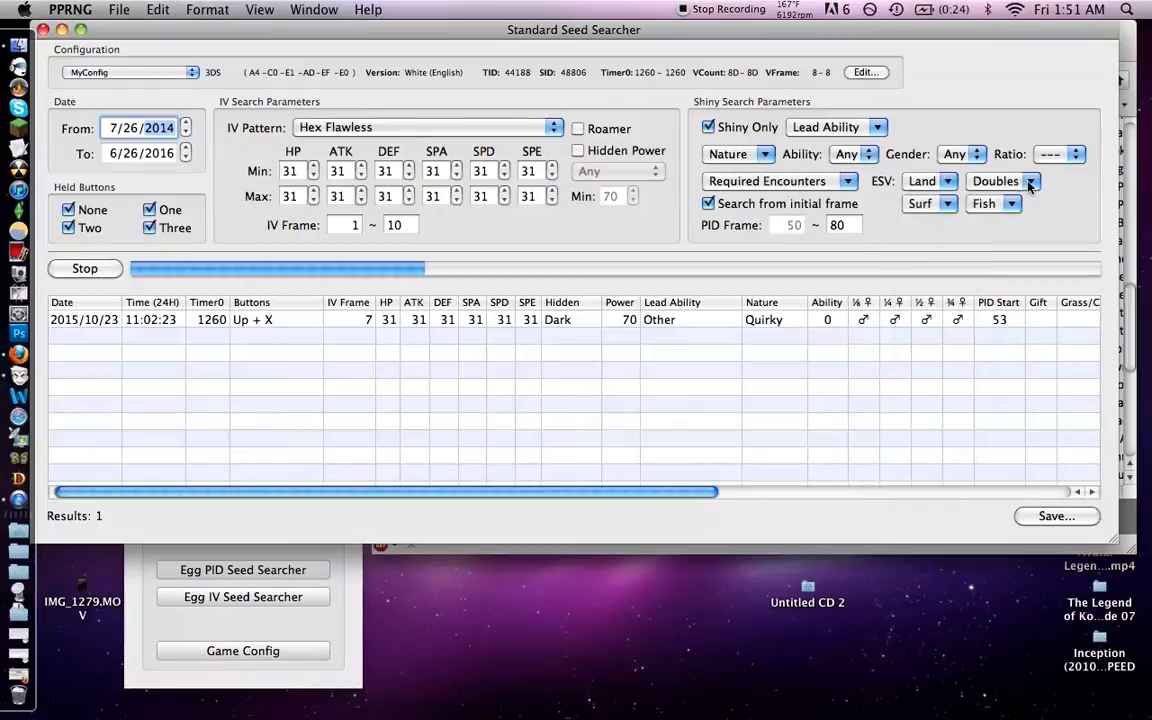
click(1030, 183)
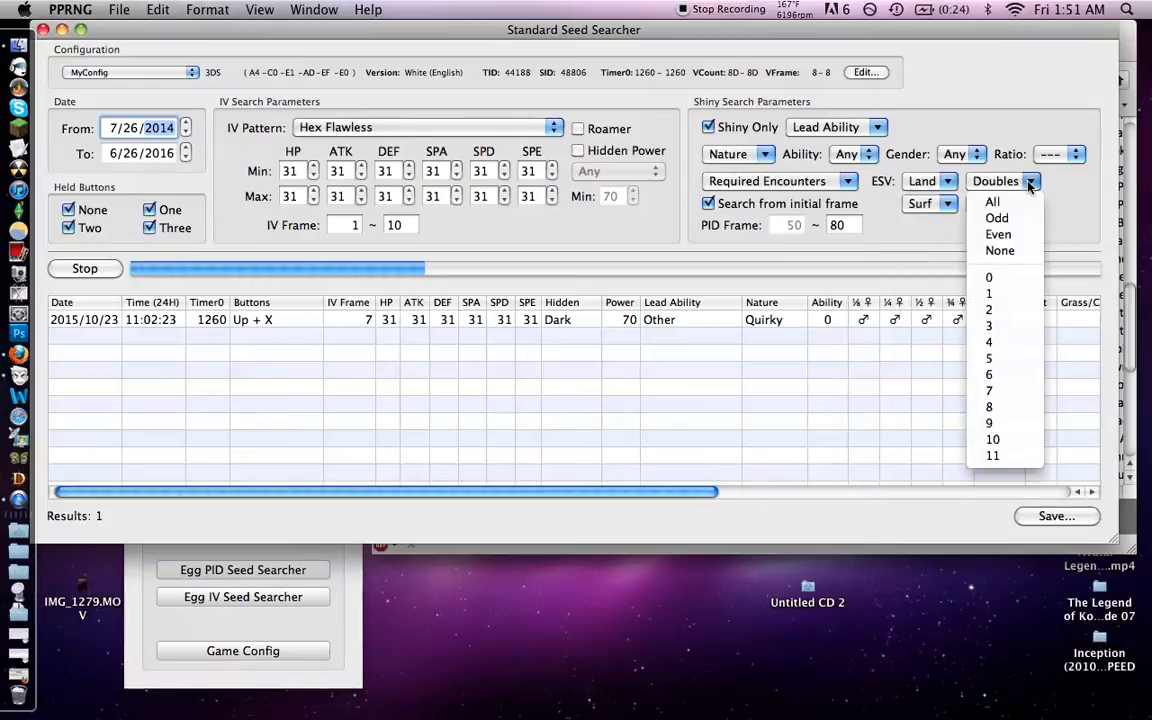
click(1030, 183)
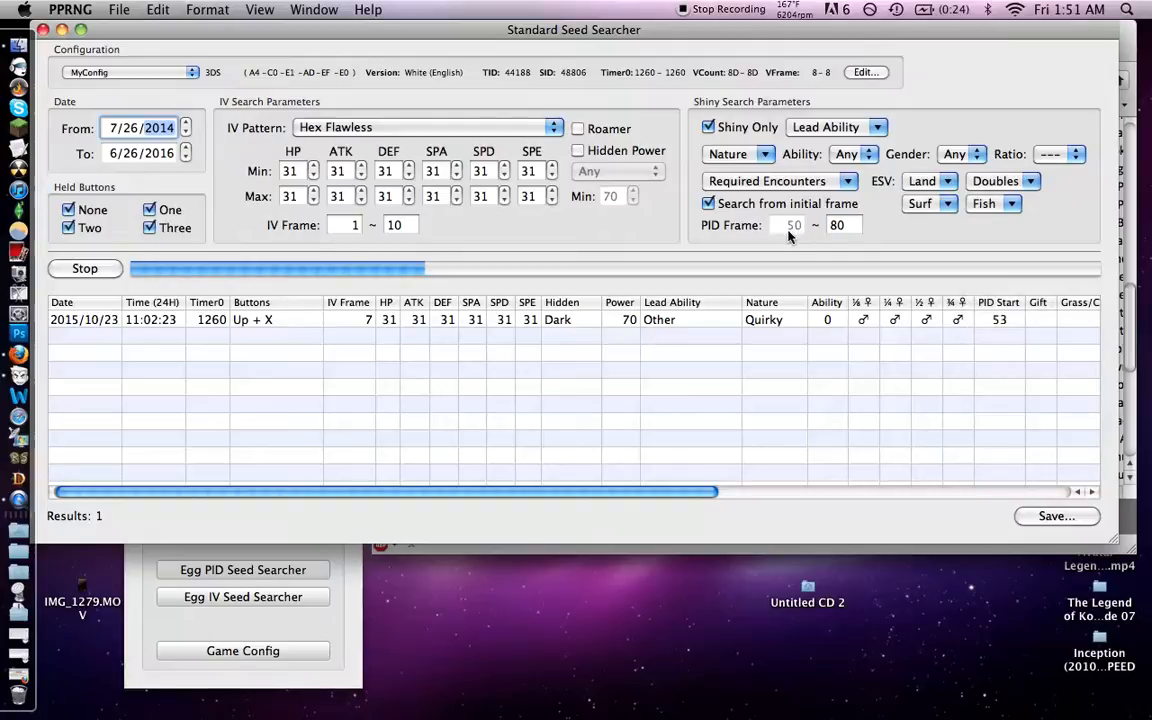
- Review the upper limits of the PID frame and IV frame ranges in the Standard Seed Searcher
double_click(846, 226)
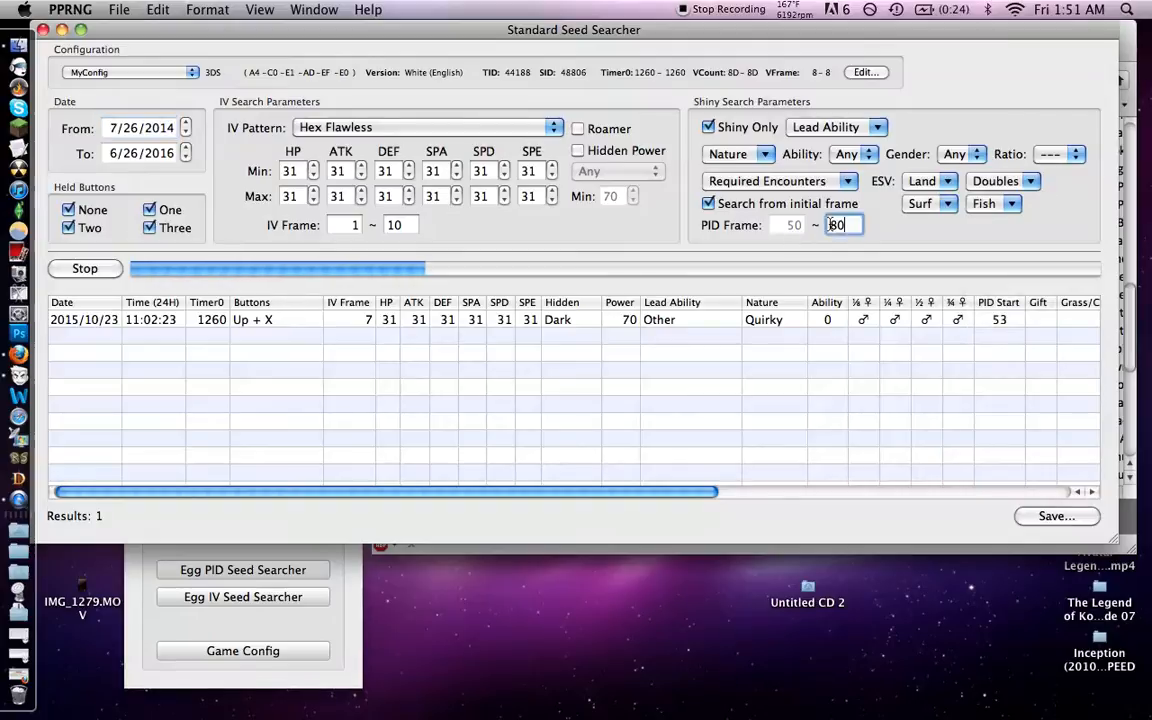
click(859, 228)
drag(604, 28, 616, 36)
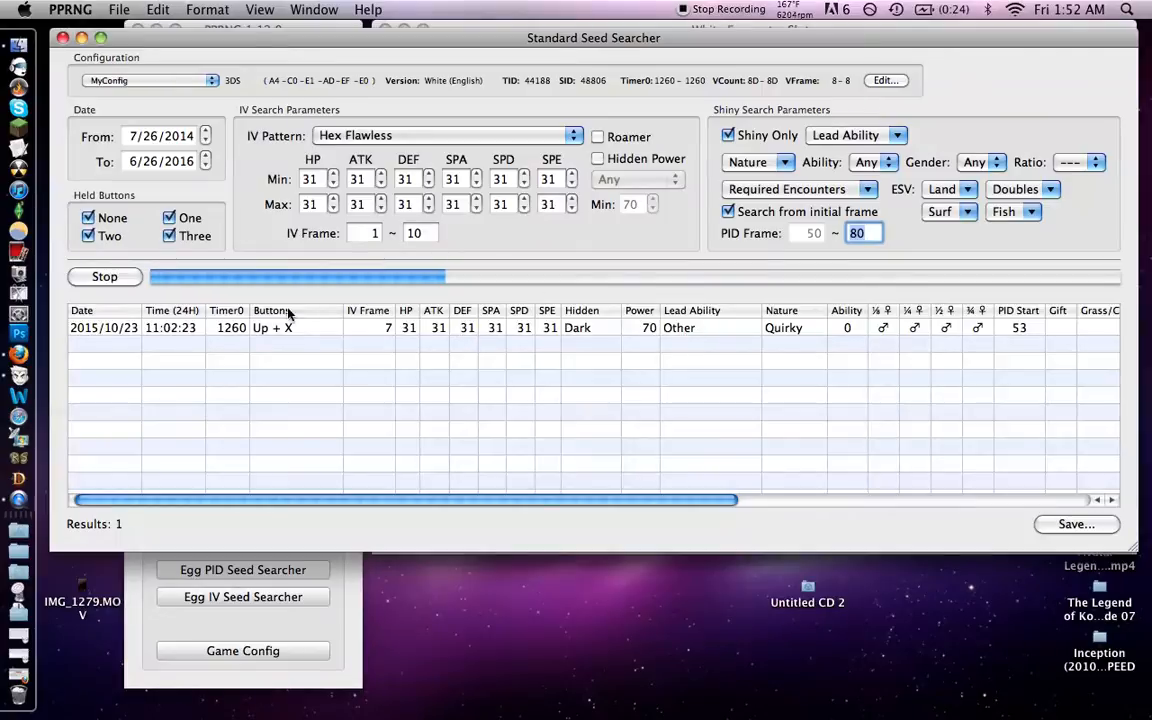
click(412, 234)
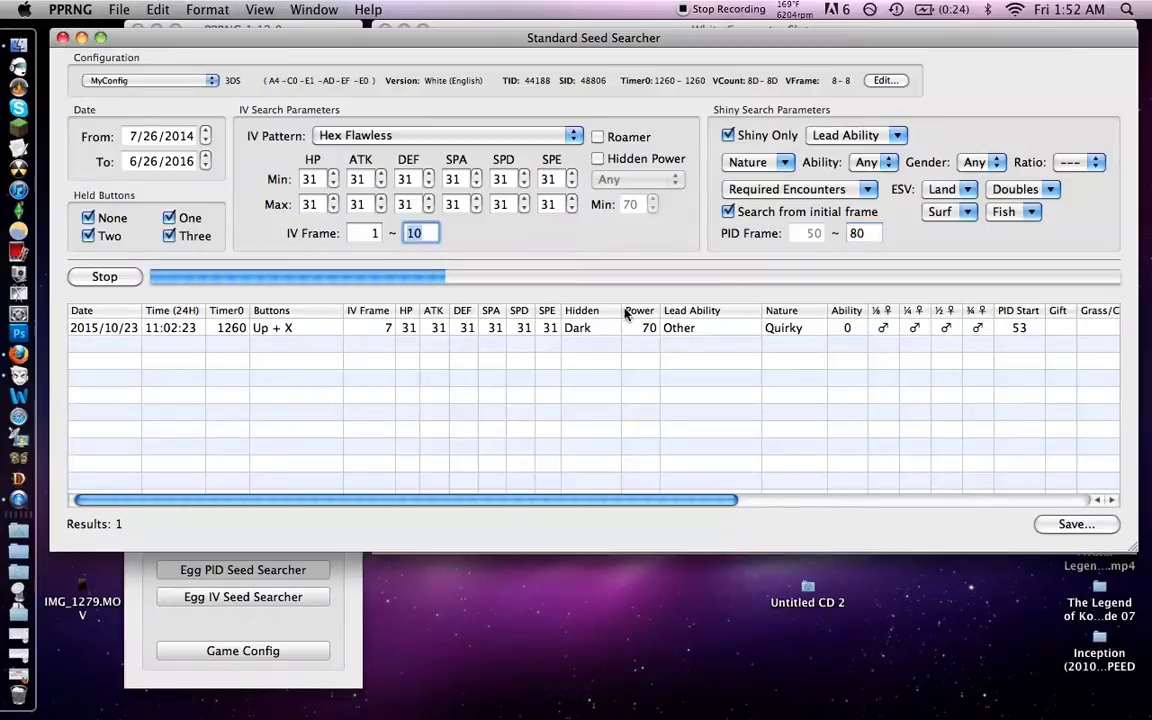
- Open the 2015/10/23 search result in the Standard Seed Inspector and bring that window to the front
click(286, 330)
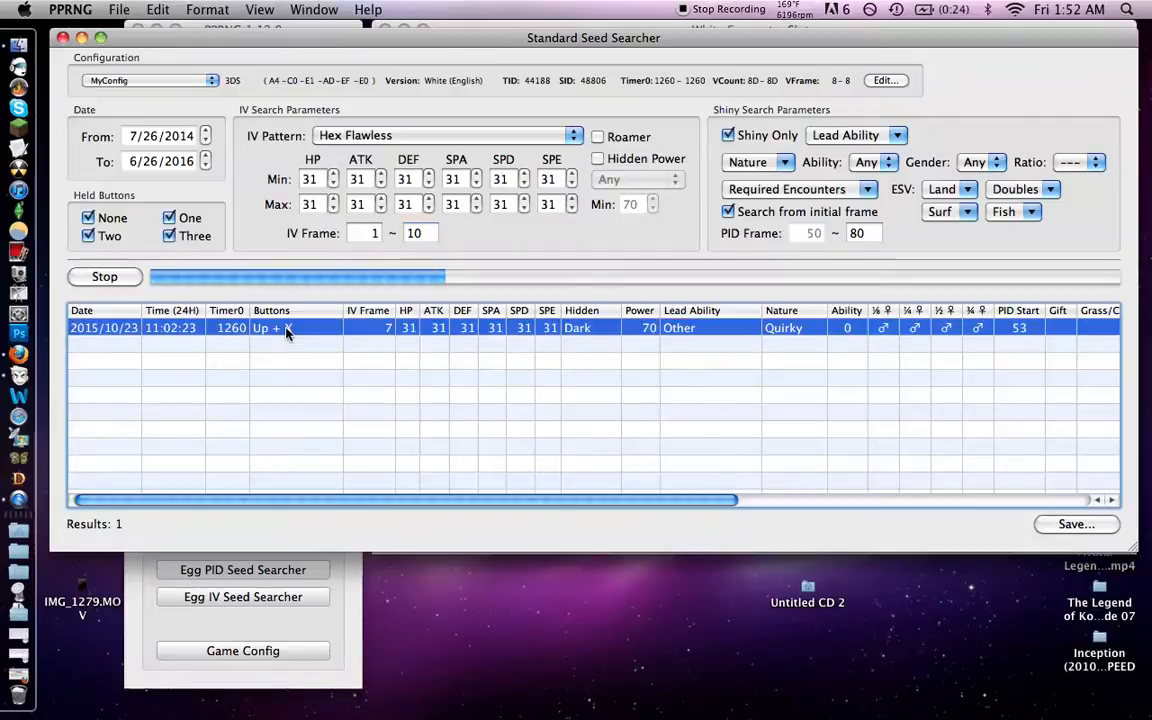
double_click(287, 331)
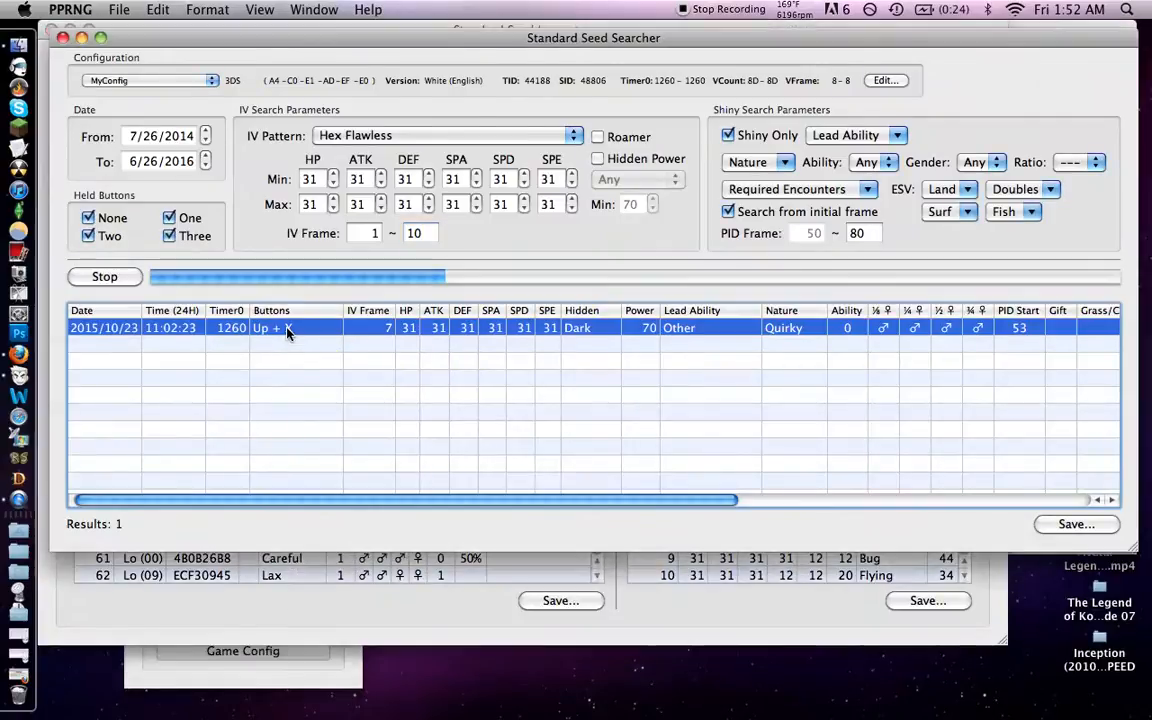
click(270, 556)
drag(507, 30, 516, 3)
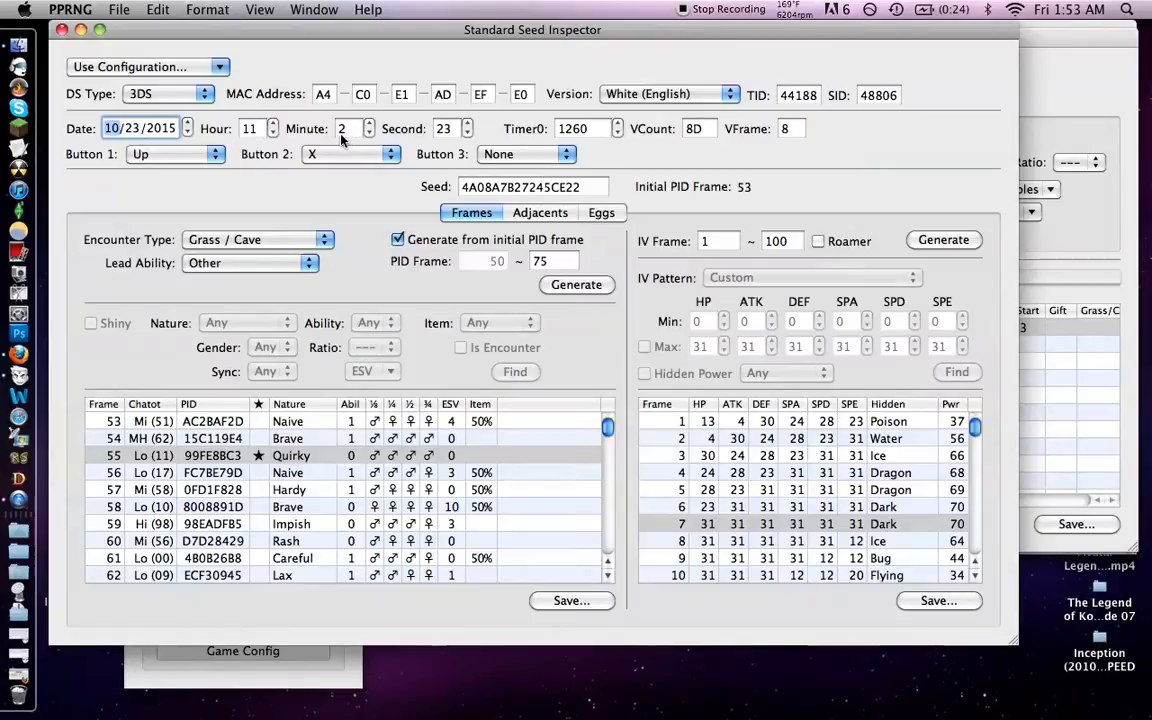
- Try minute 1 for the seed's start time, and set the minute back to 2
click(438, 130)
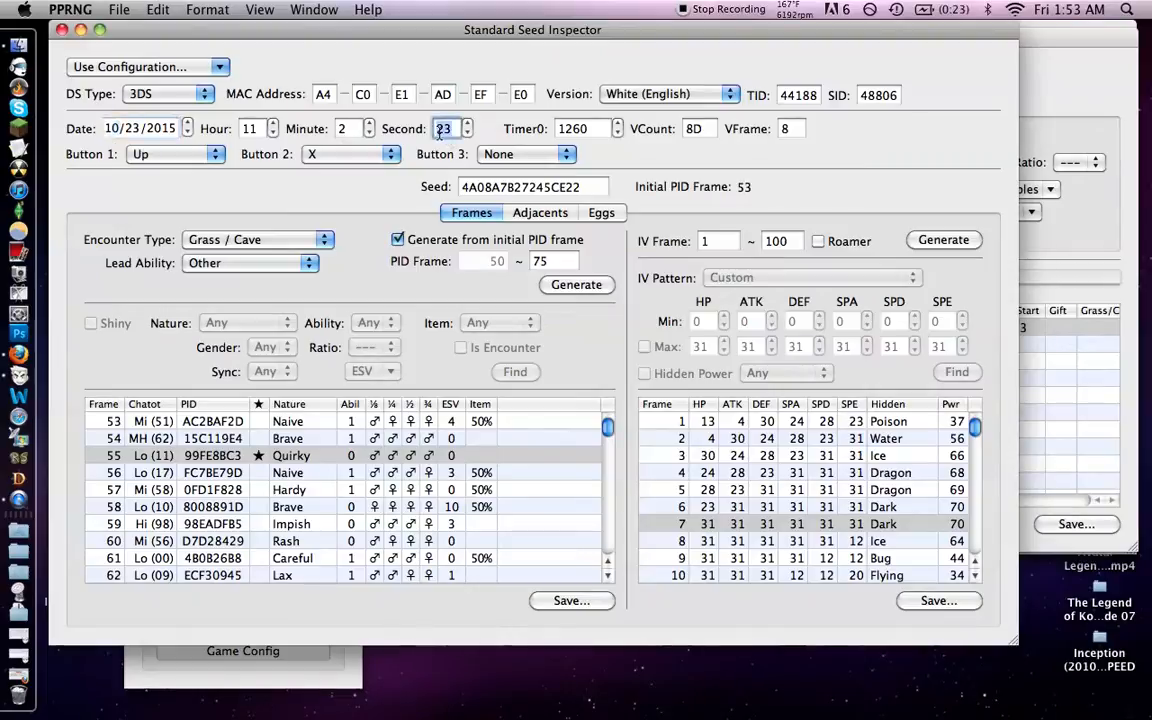
key(shift+Tab)
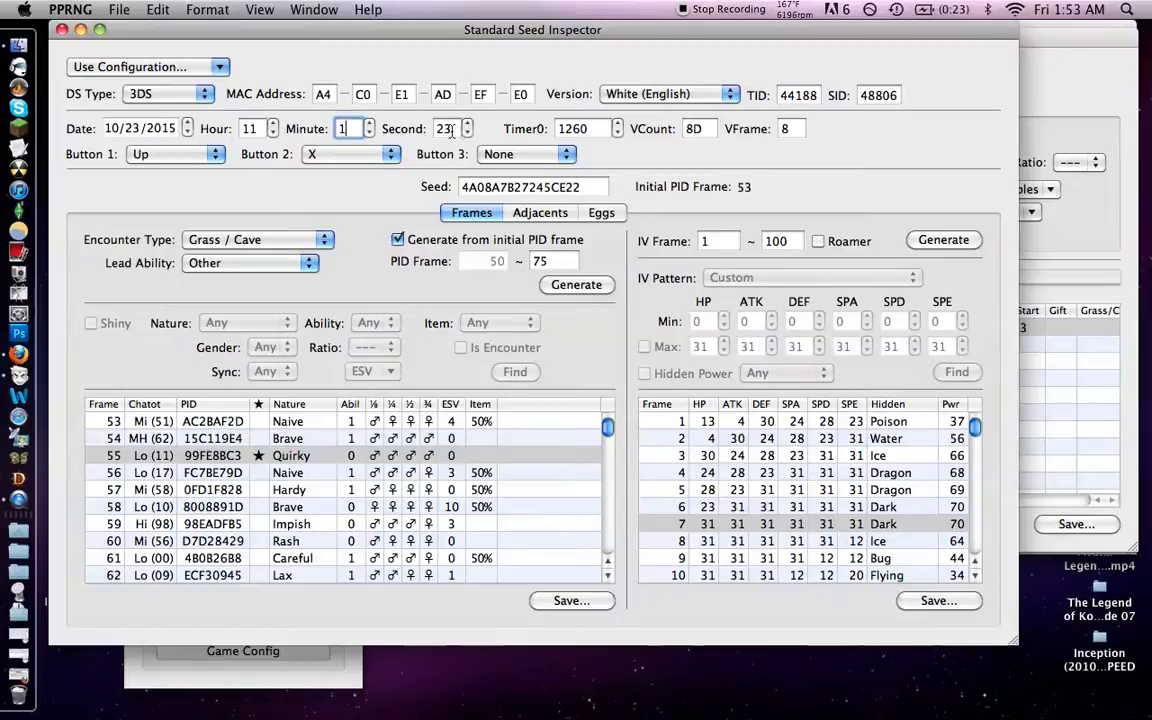
click(446, 129)
click(352, 130)
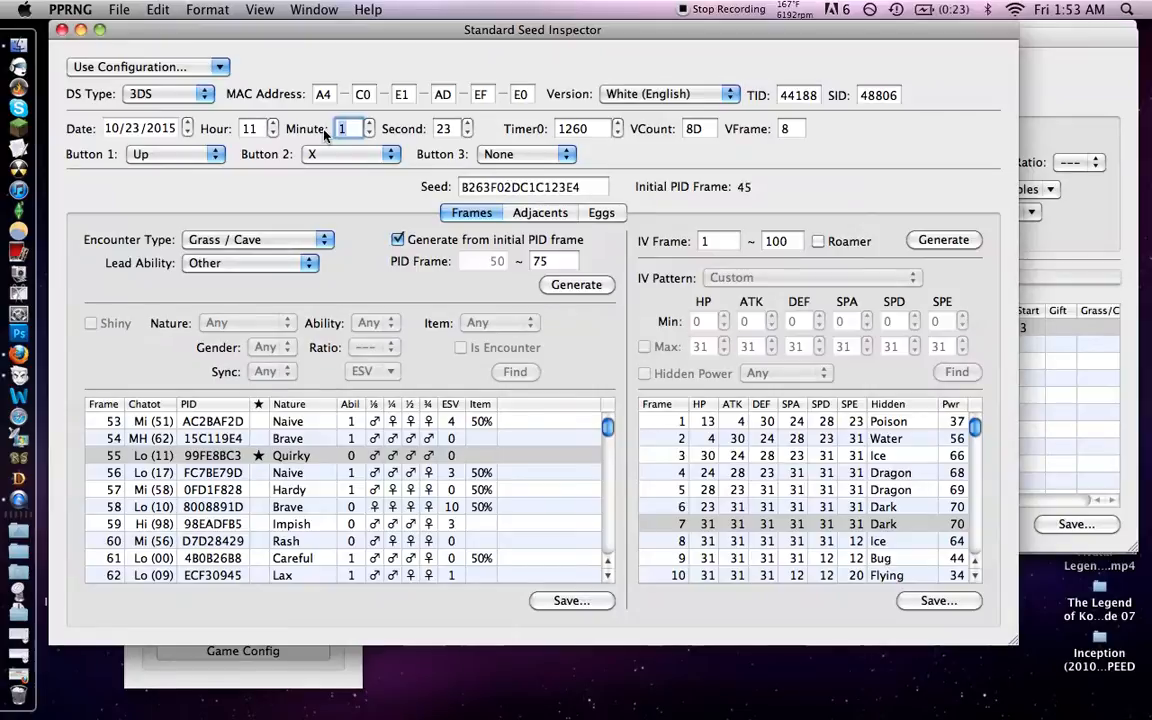
click(369, 123)
- Step through the PID frames from 53 to the shiny frame 55 and highlight the flawless IV frame 7
click(348, 422)
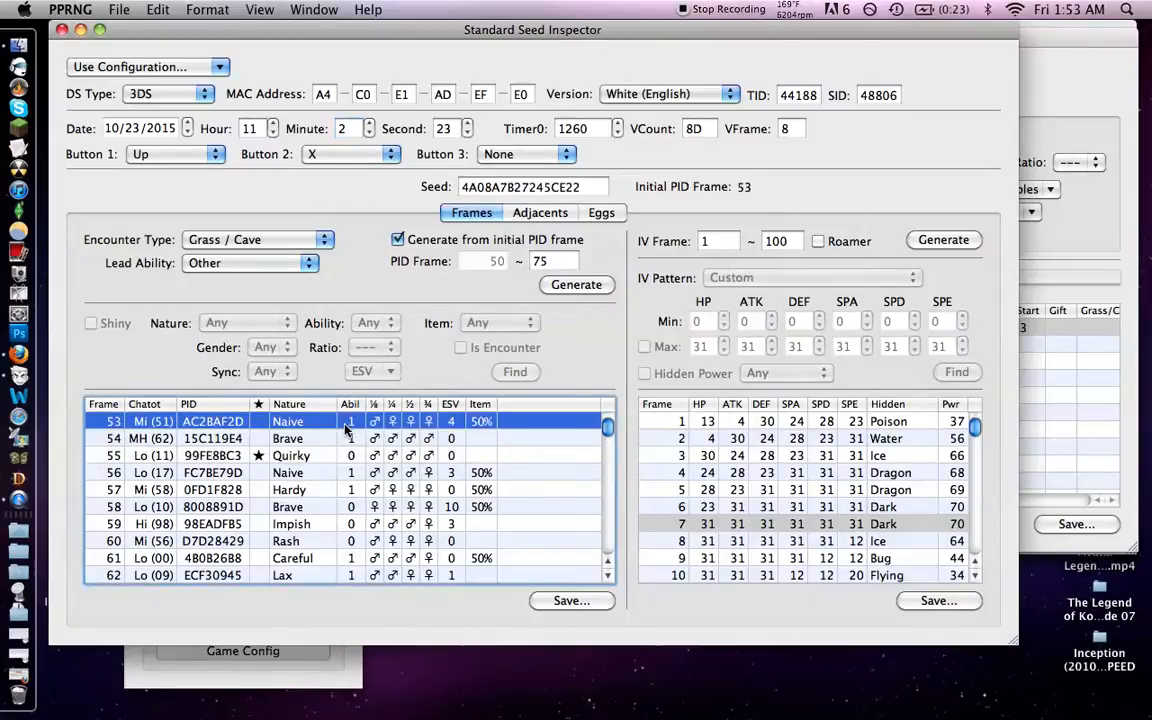
key(Down)
key(Down)
key(Down)
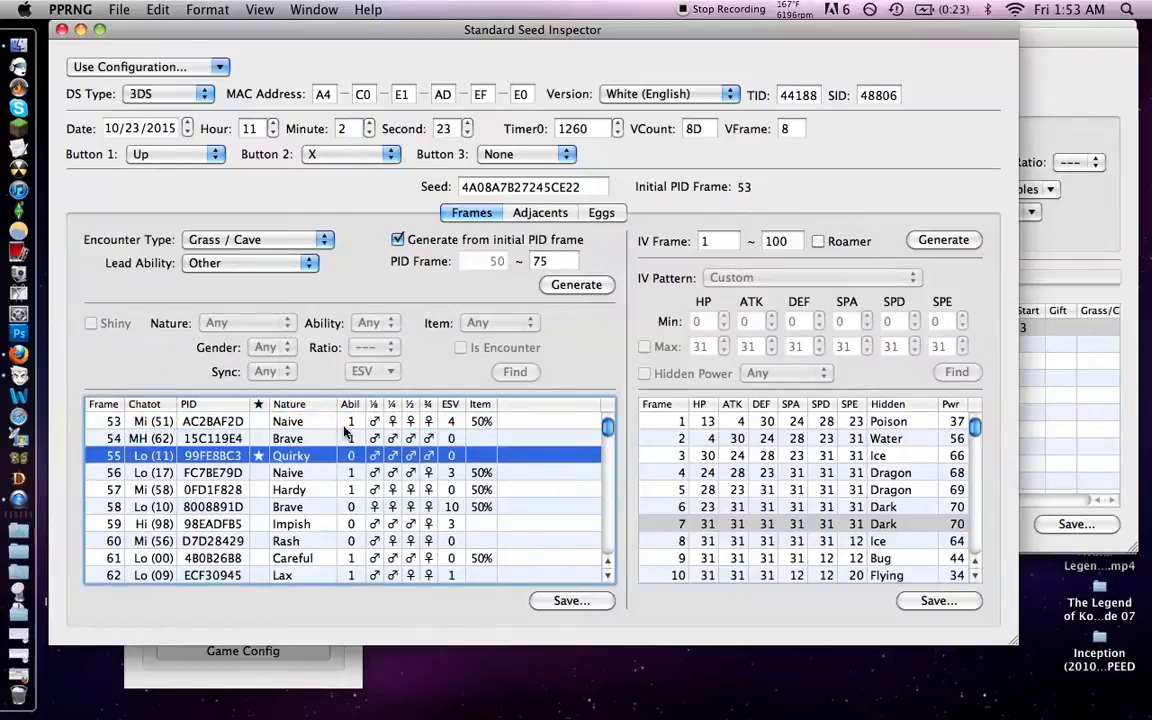
key(Up)
click(724, 523)
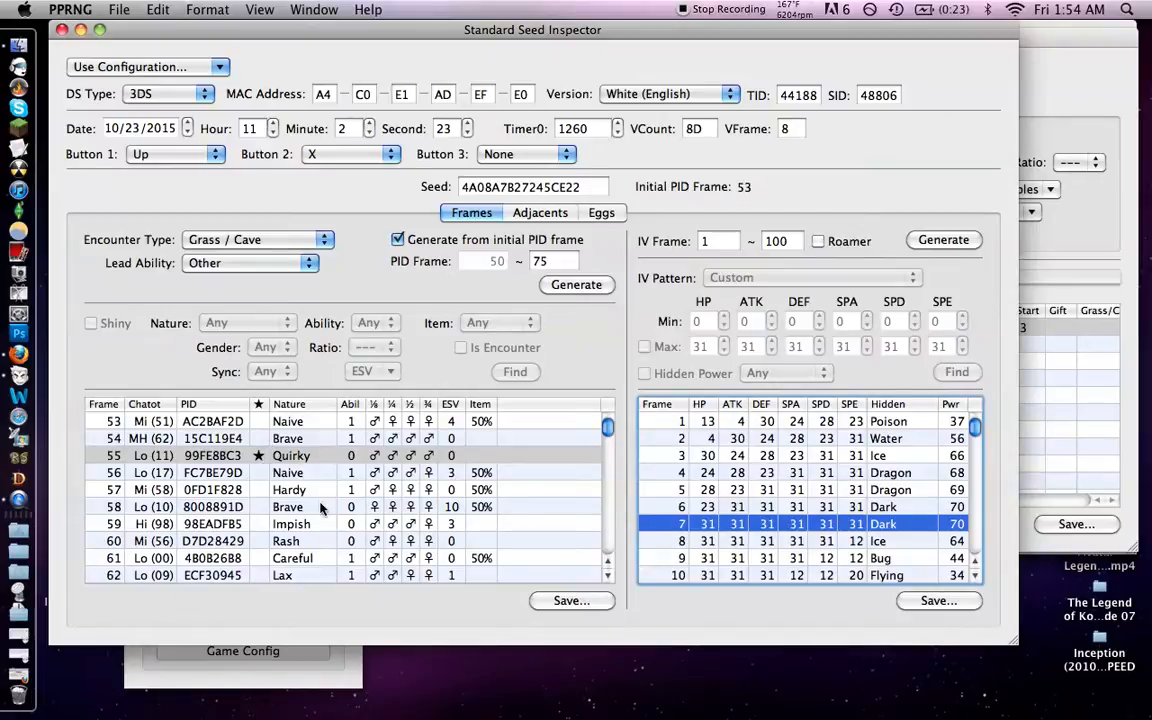
click(257, 455)
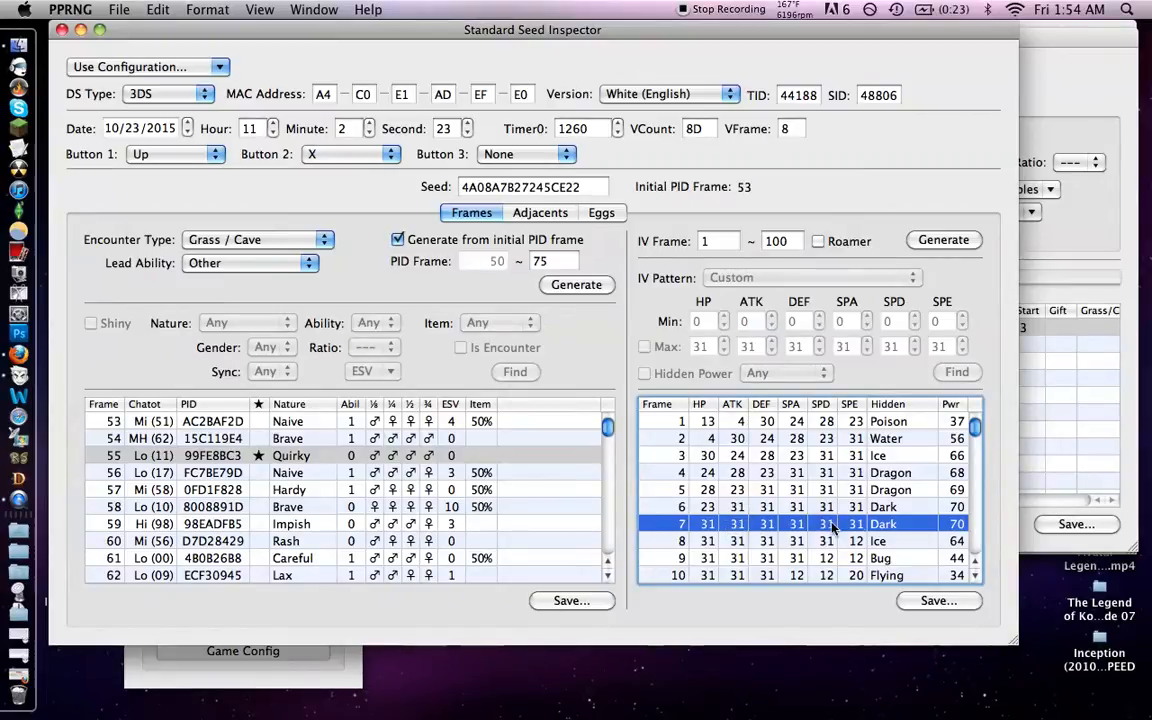
- Step through the IV frames one by one from frame 1 to the flawless frame 7
click(695, 423)
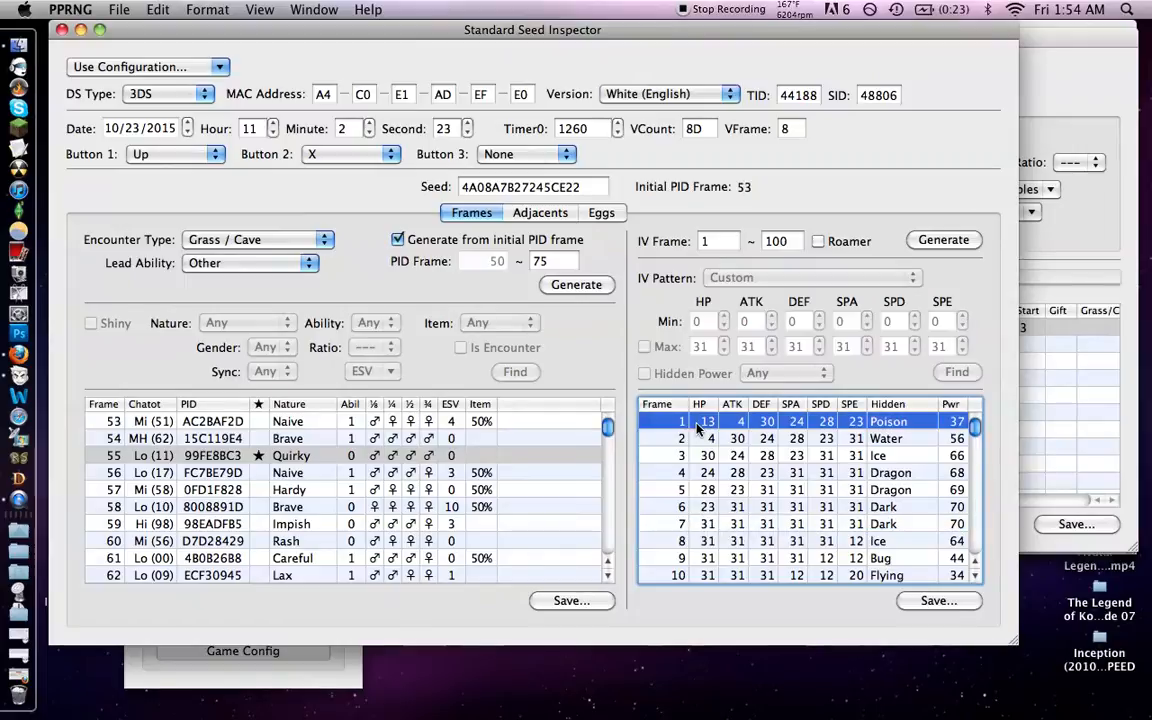
key(Down)
key(Down)
key(Down)
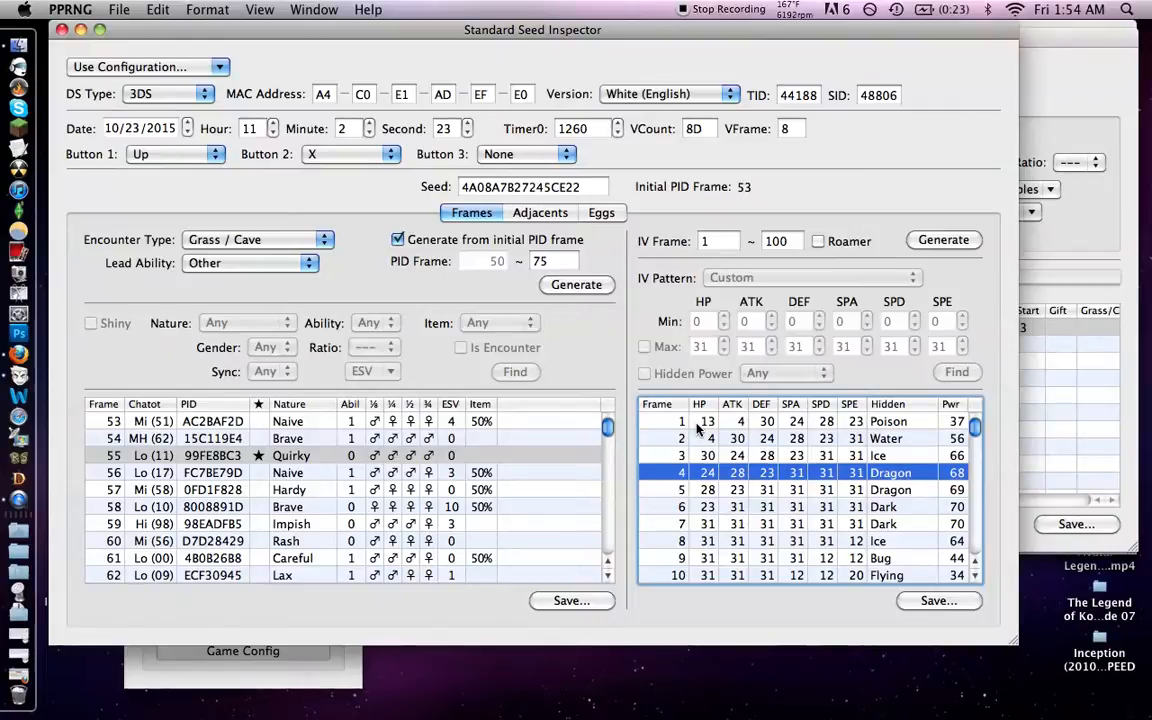
key(Down)
key(Down)
key(Down)
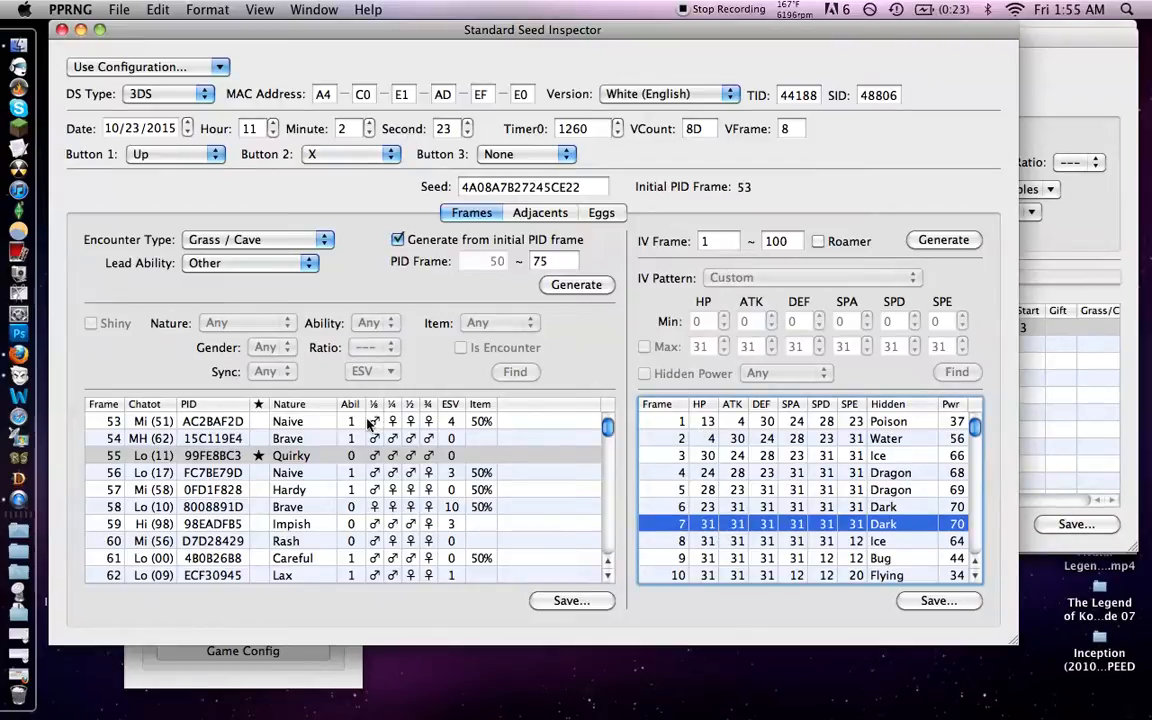
- Retrace the PID frames from 53 to 55 and highlight IV frame 1 for comparison
click(335, 424)
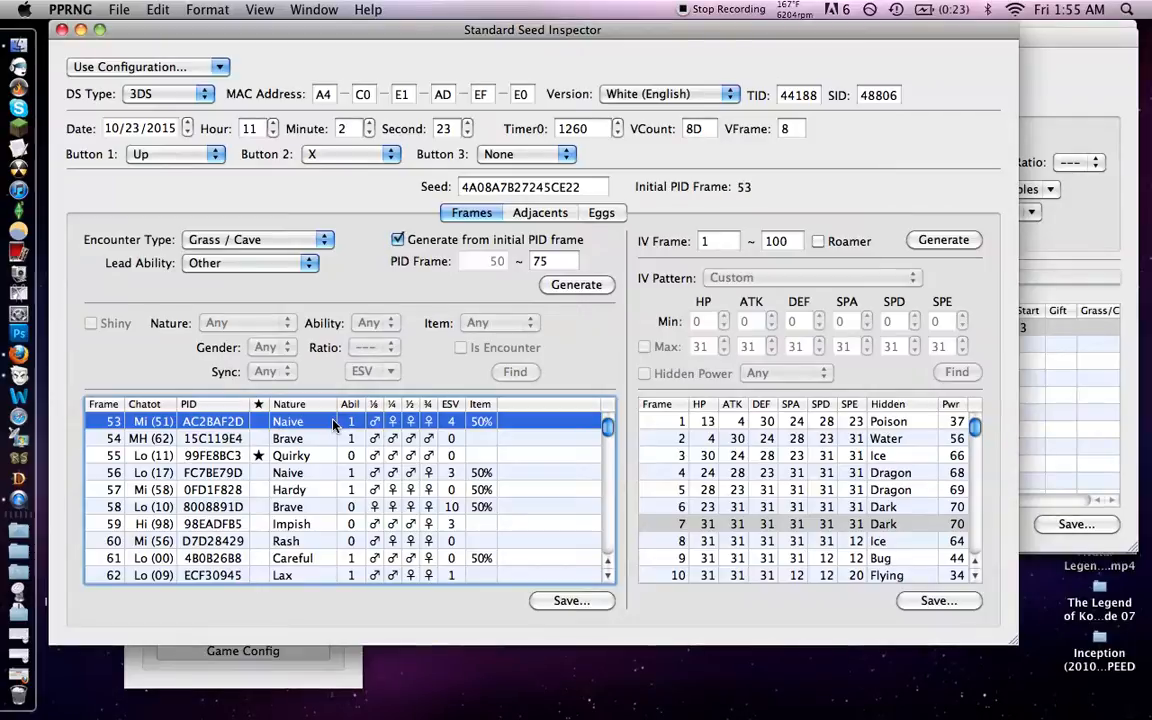
key(Down)
key(Down)
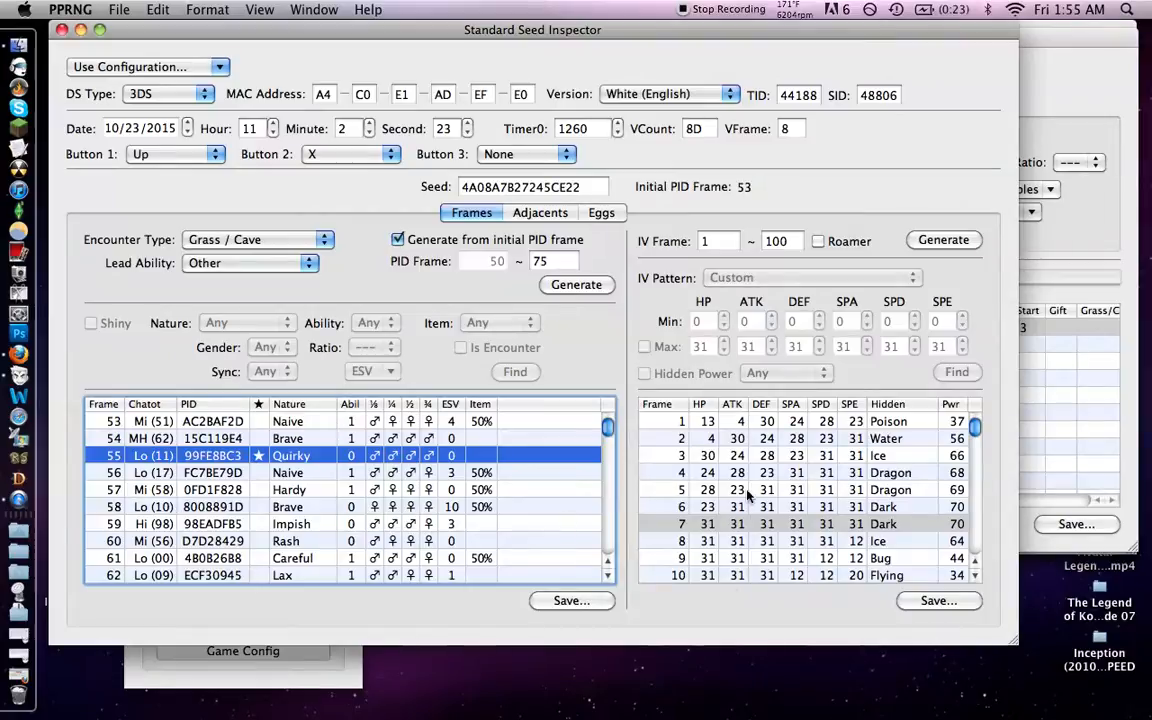
click(677, 424)
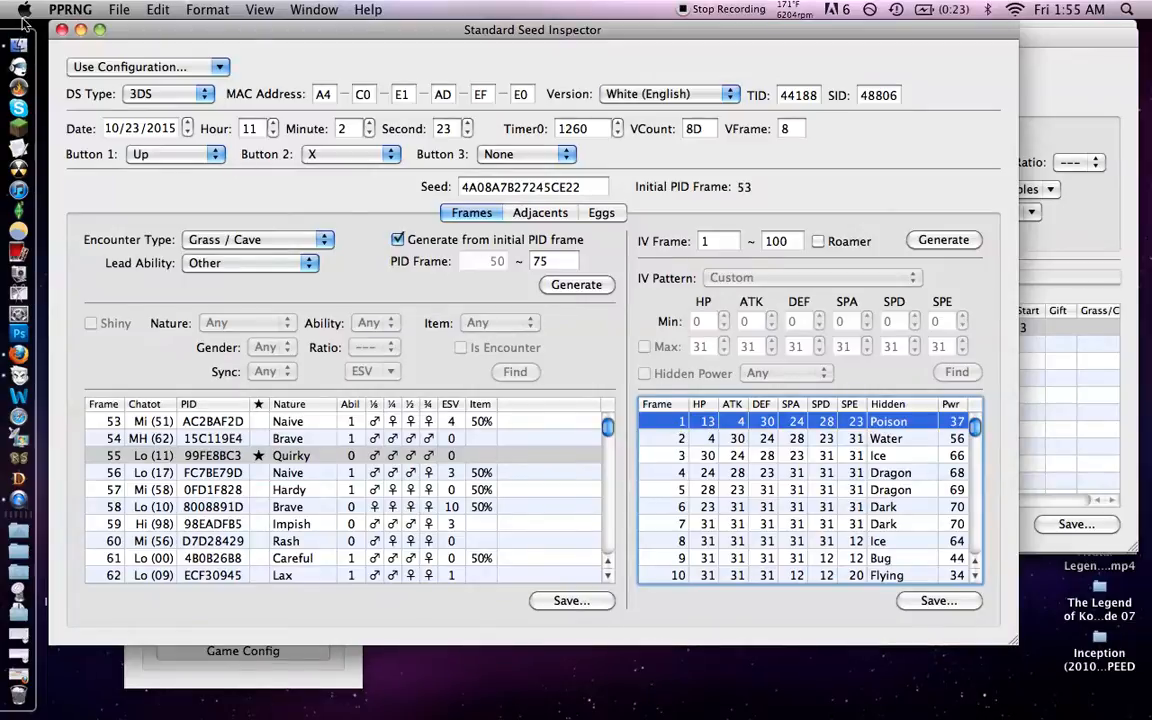
- Close the Standard Seed Inspector and Standard Seed Searcher windows and open the Egg Seed Searcher
click(82, 31)
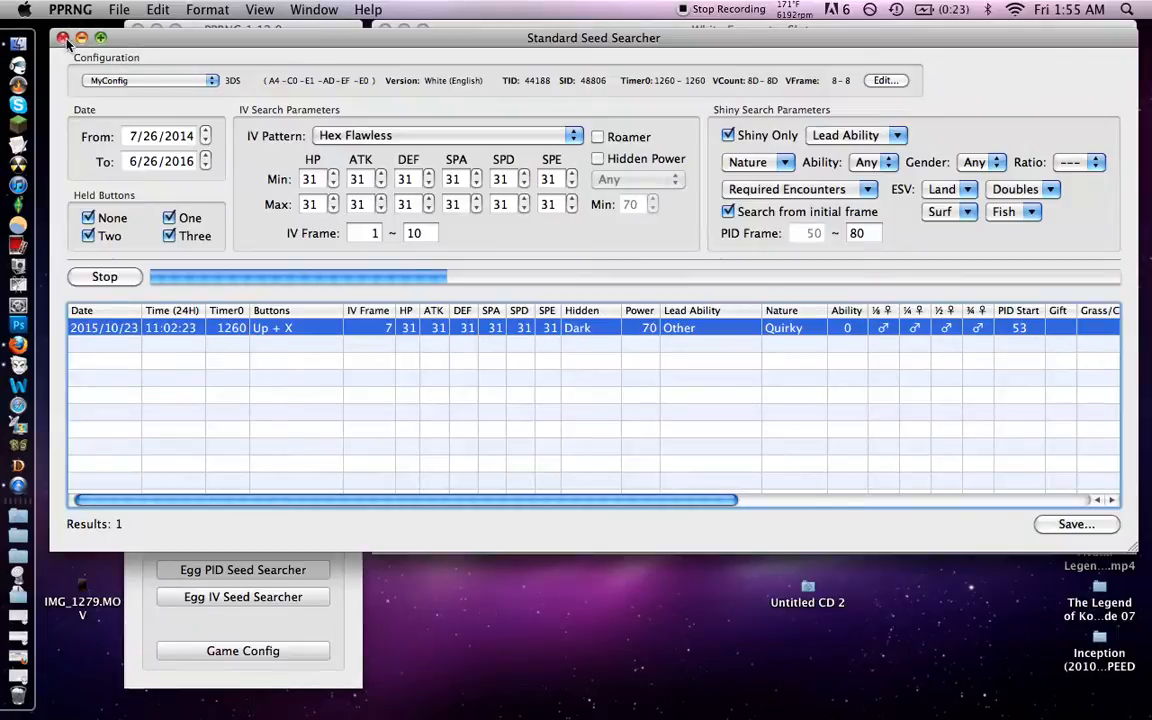
click(62, 37)
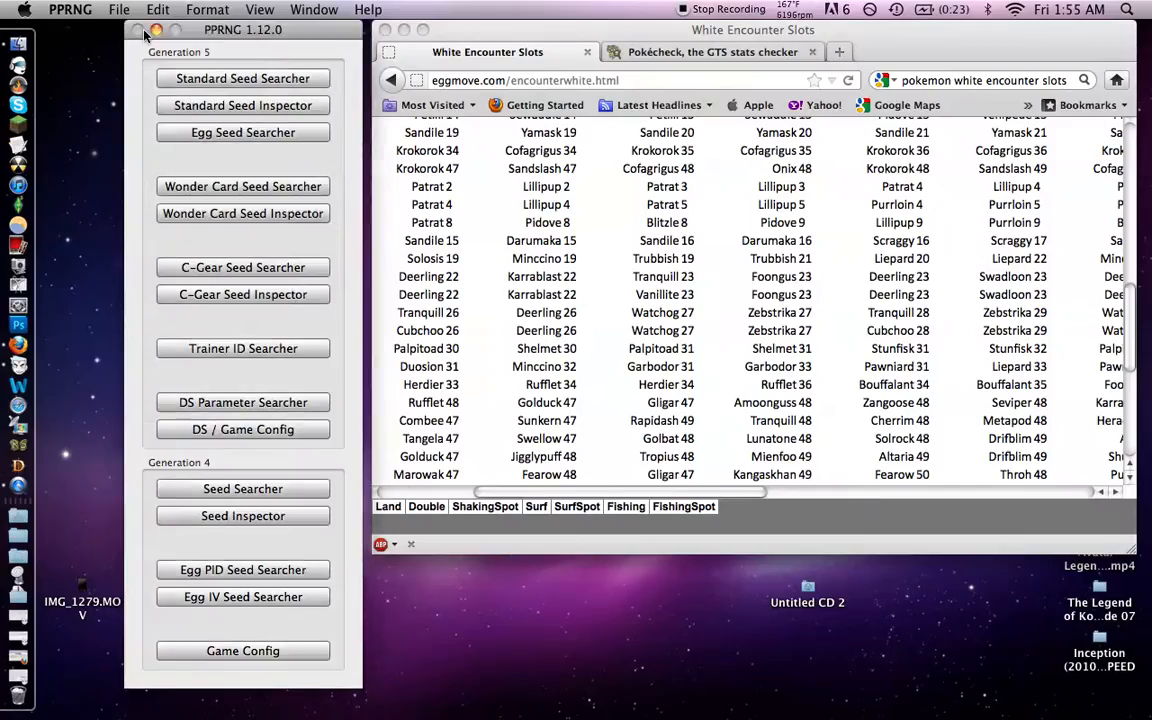
drag(278, 32, 209, 32)
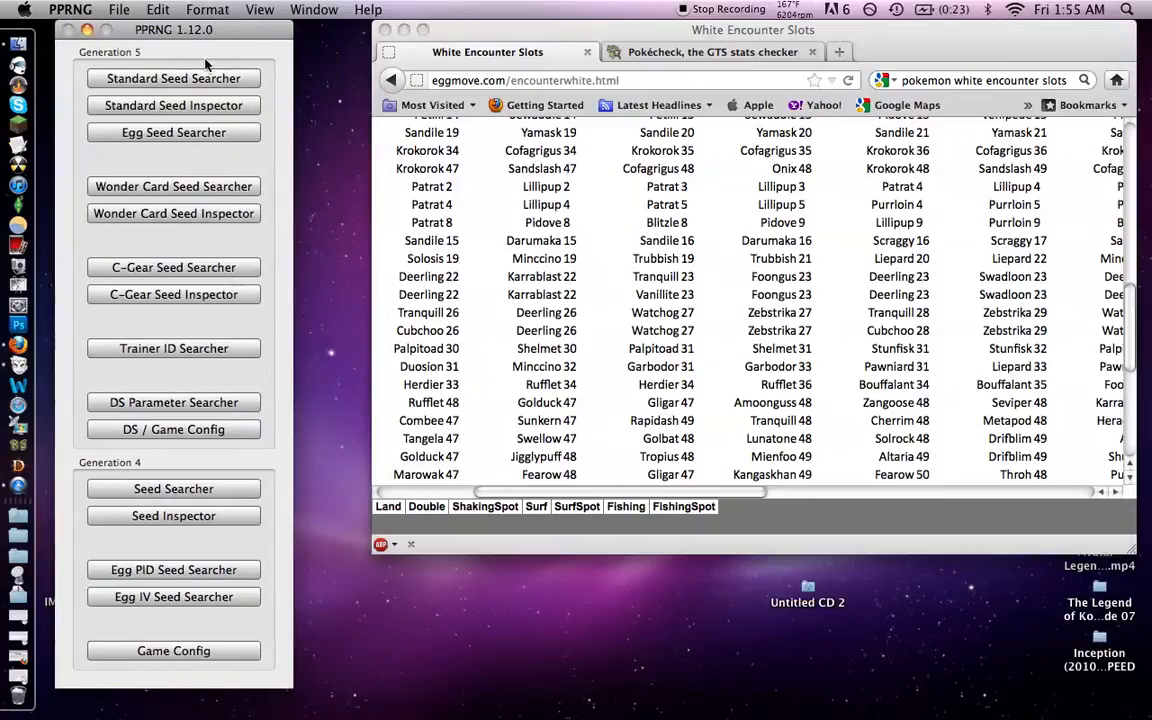
click(210, 133)
drag(224, 138, 241, 34)
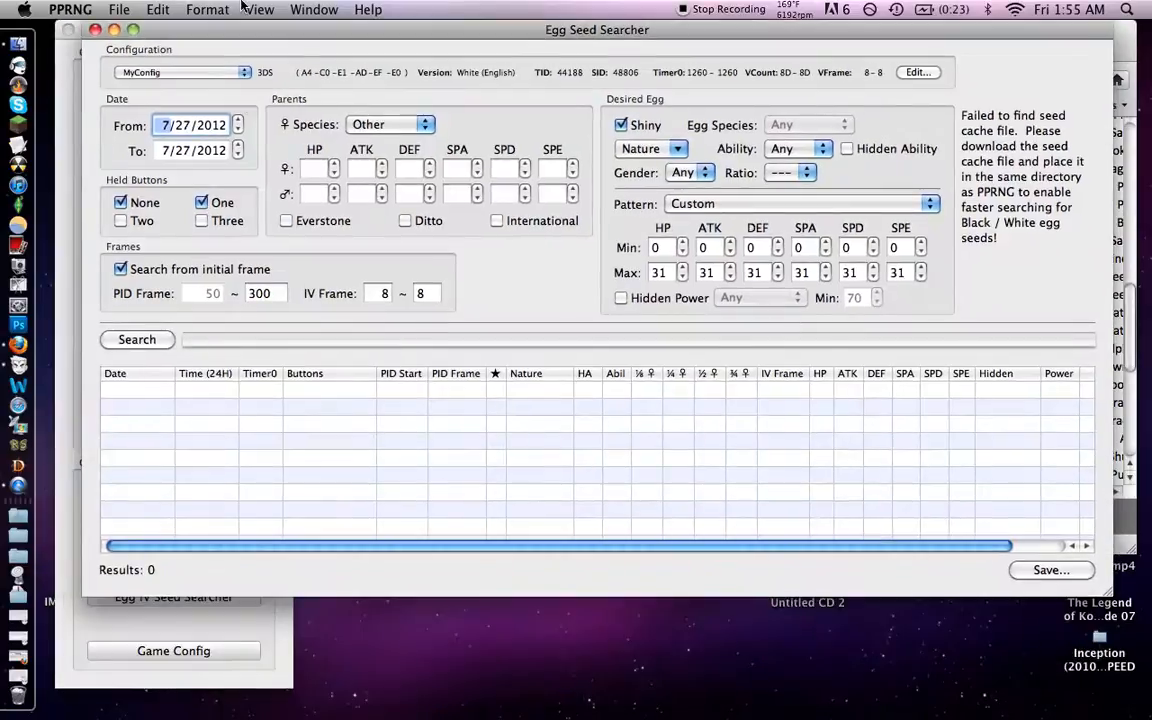
- Enable the Ditto and International options for the parents in the Egg Seed Searcher
click(325, 171)
click(497, 221)
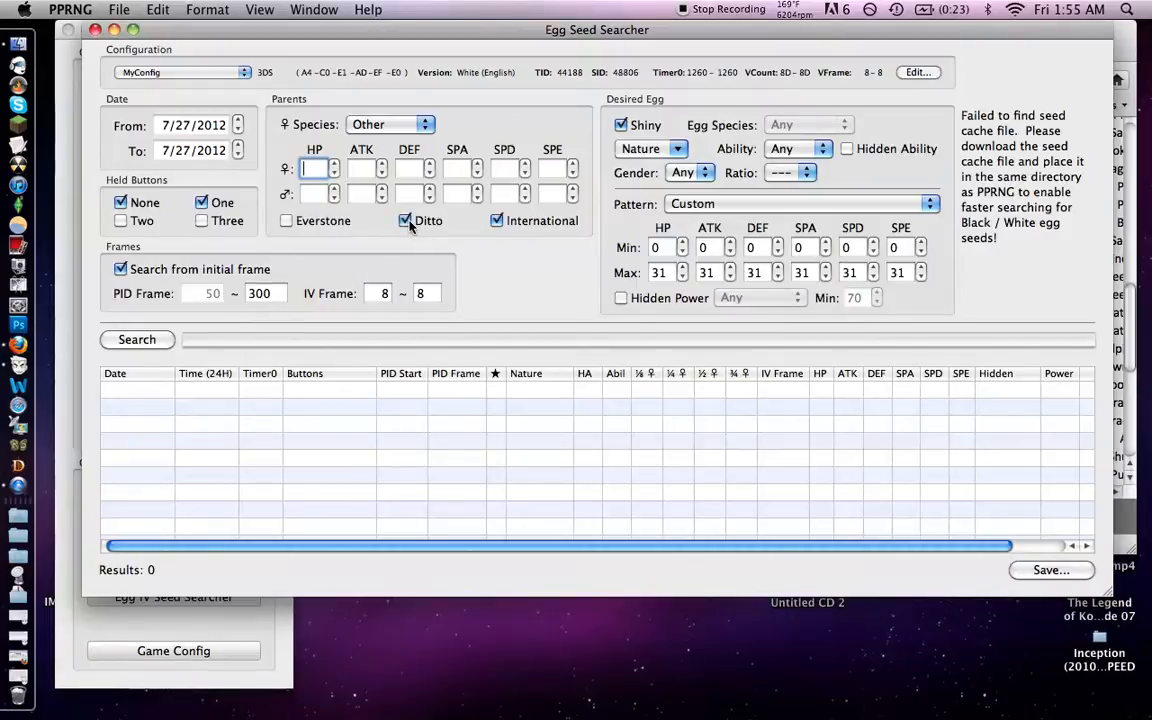
click(497, 221)
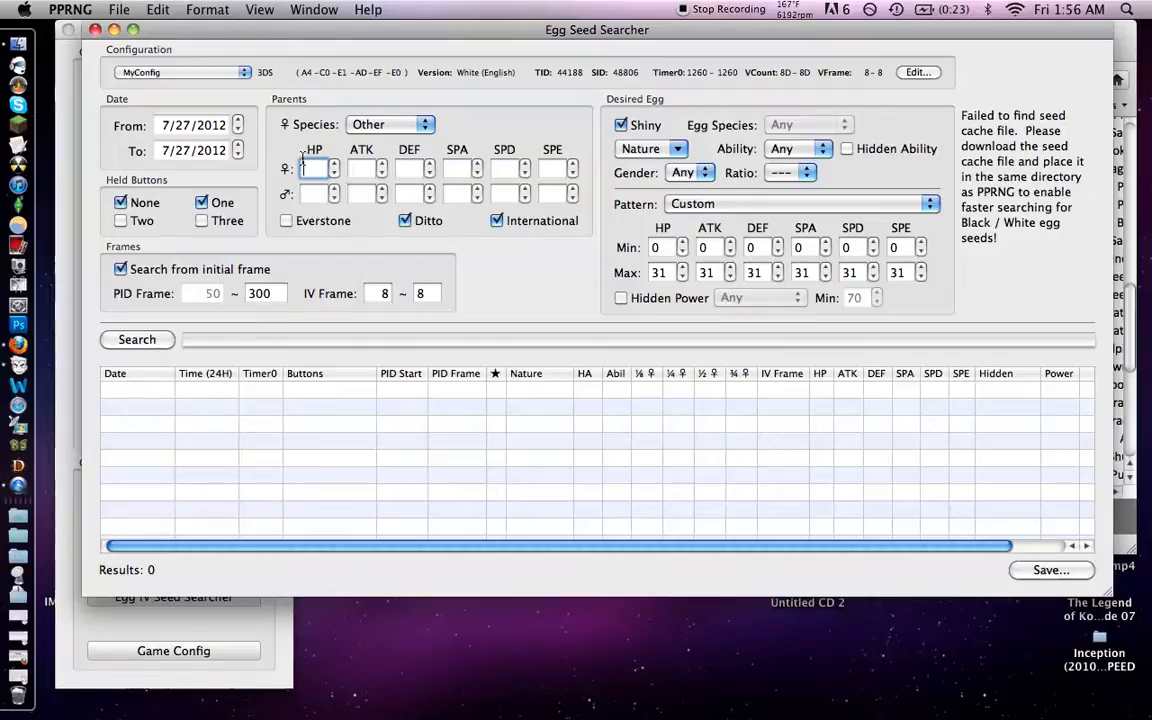
click(497, 221)
click(497, 221)
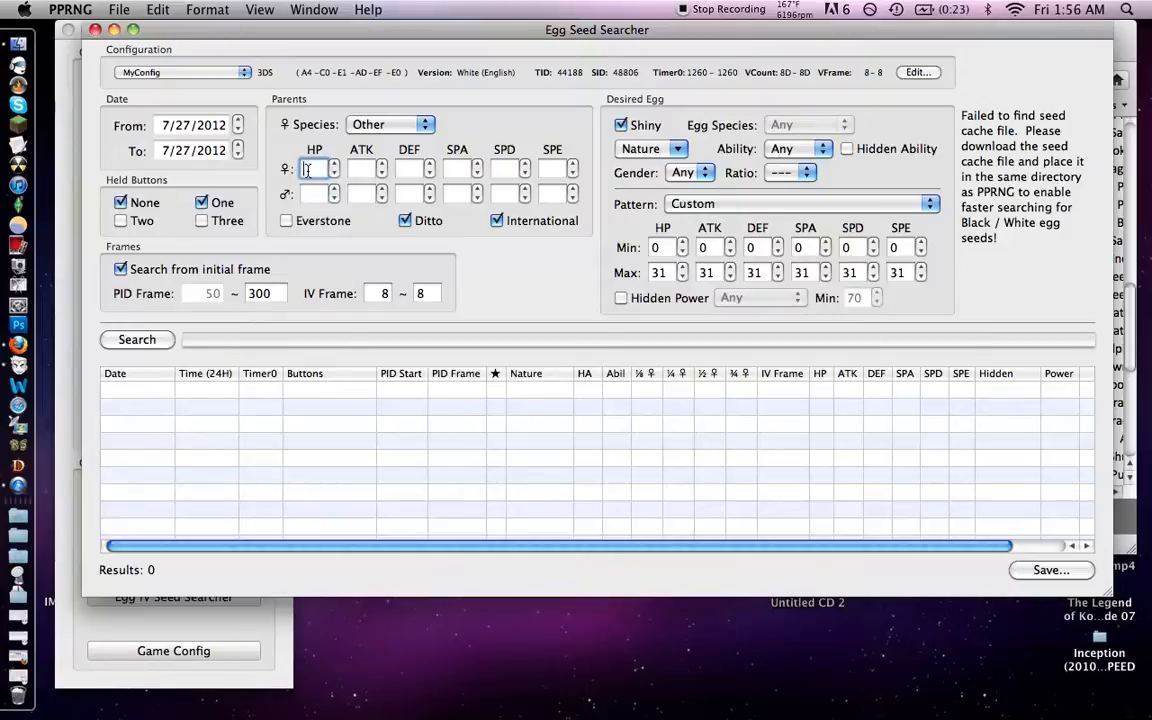
- Set the female parent's DEF IV to 0
click(365, 170)
click(410, 170)
text(0)
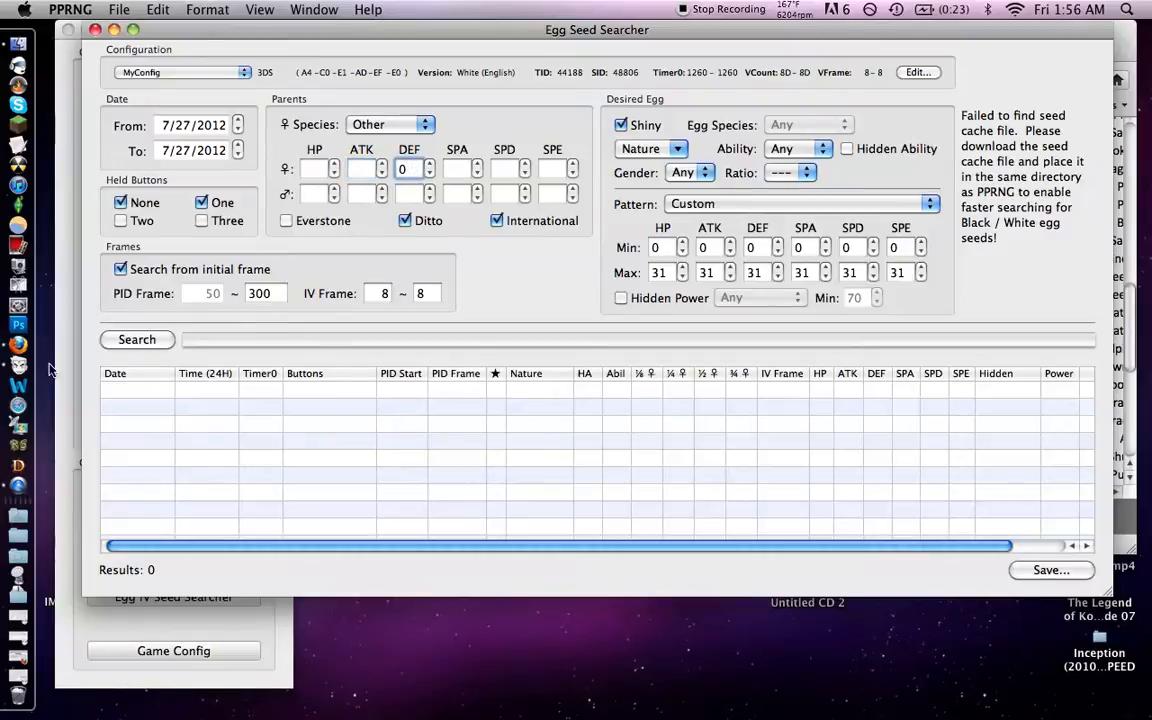
- Switch to Firefox and open the Pokécheck home page from its already loaded site
click(18, 345)
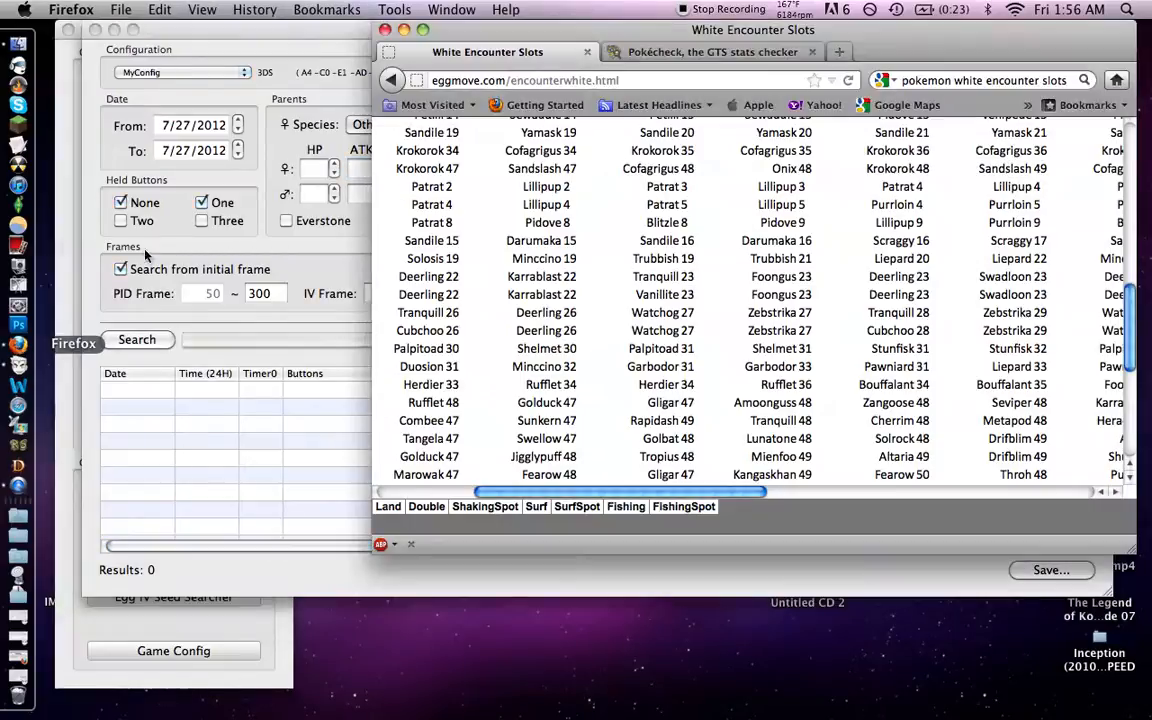
click(628, 56)
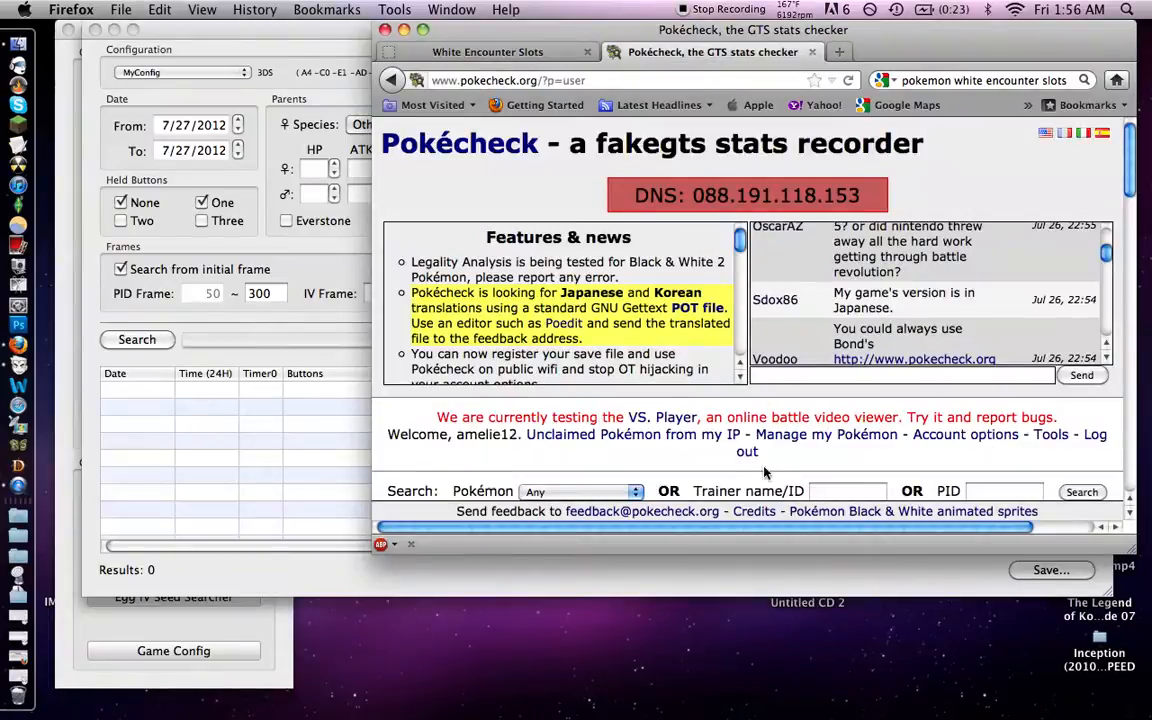
click(489, 141)
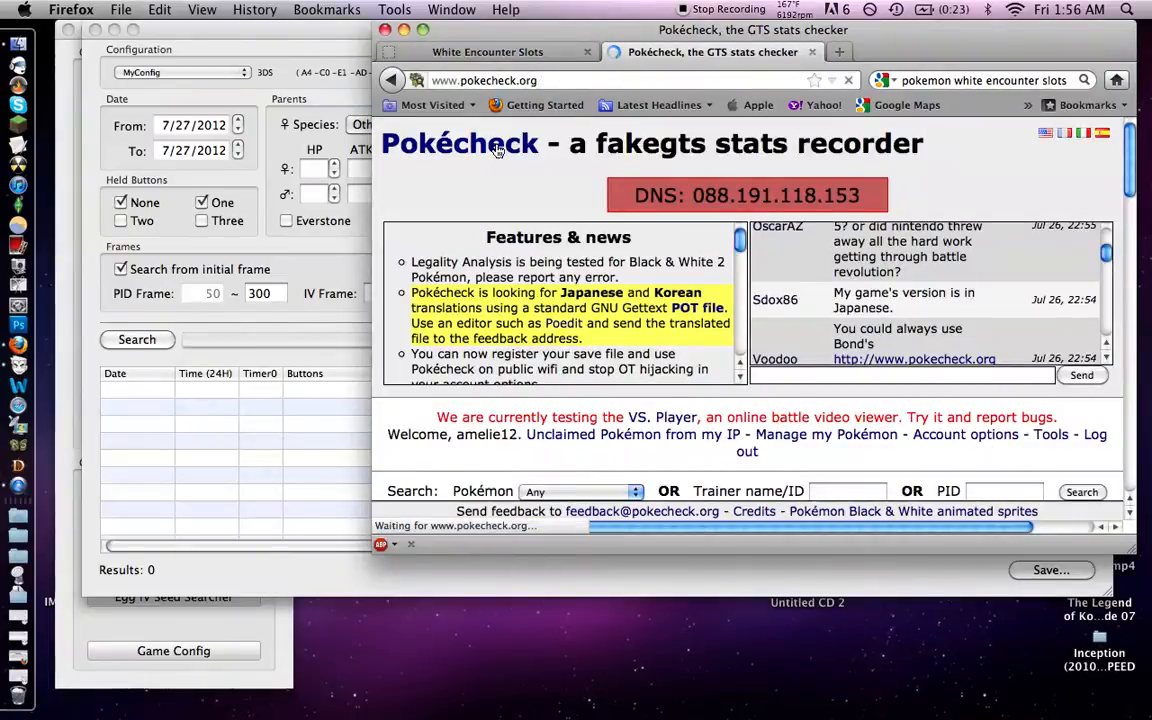
- Look through the Pokécheck home page's instructions for sending Pokémon and checking their stats
scroll(748, 430, down, 2)
scroll(748, 430, down, 10)
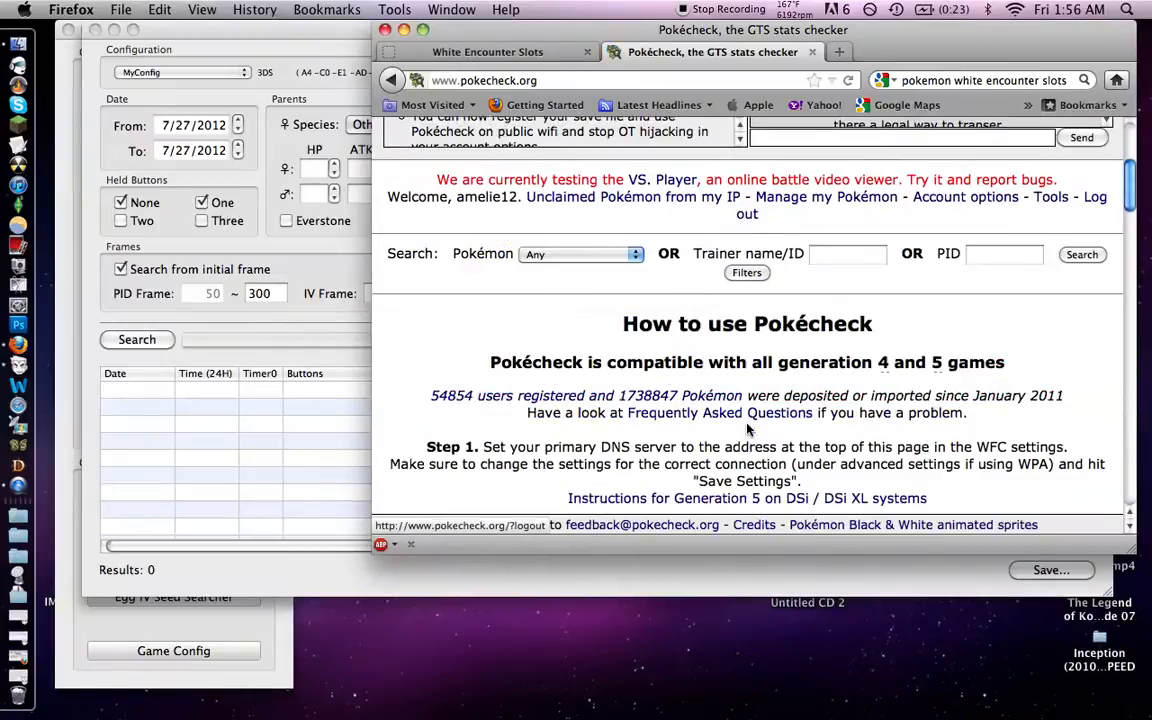
scroll(748, 430, down, 2)
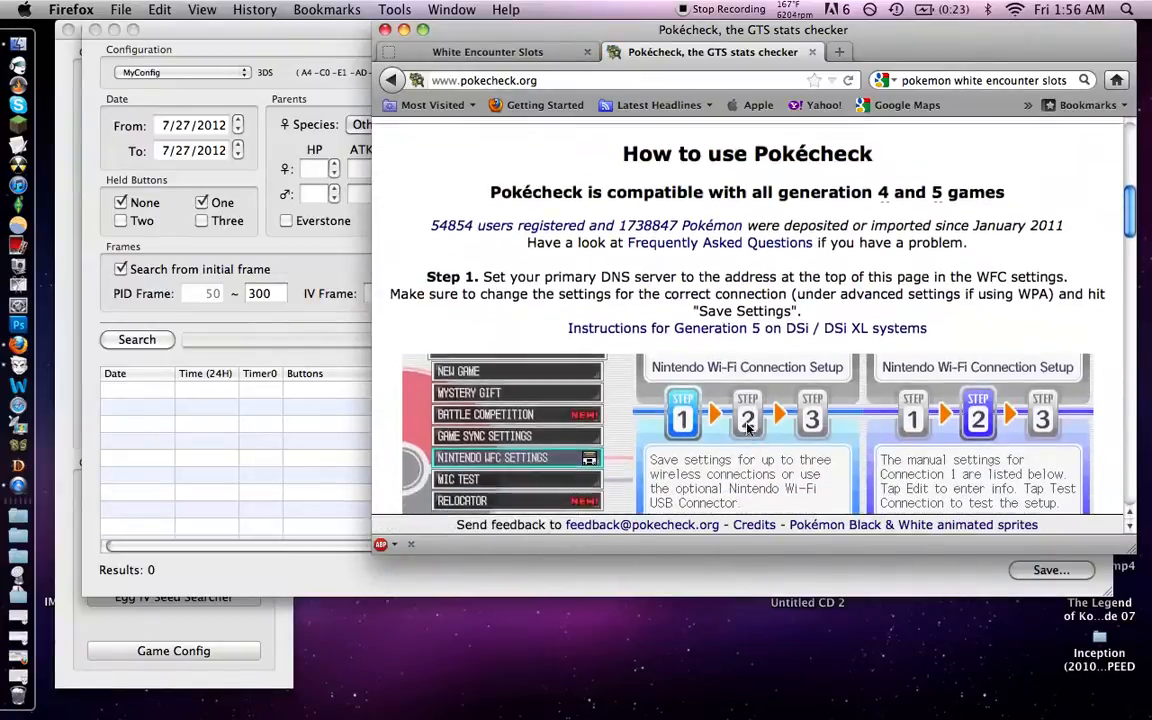
scroll(829, 447, down, 13)
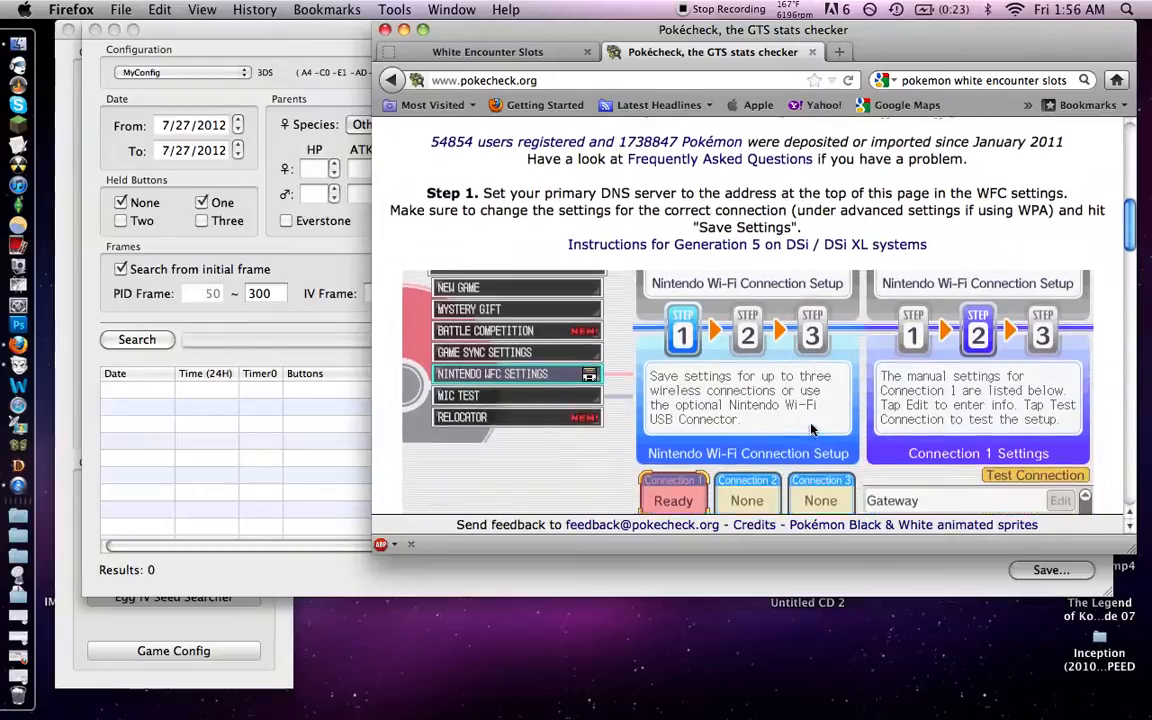
scroll(812, 430, down, 5)
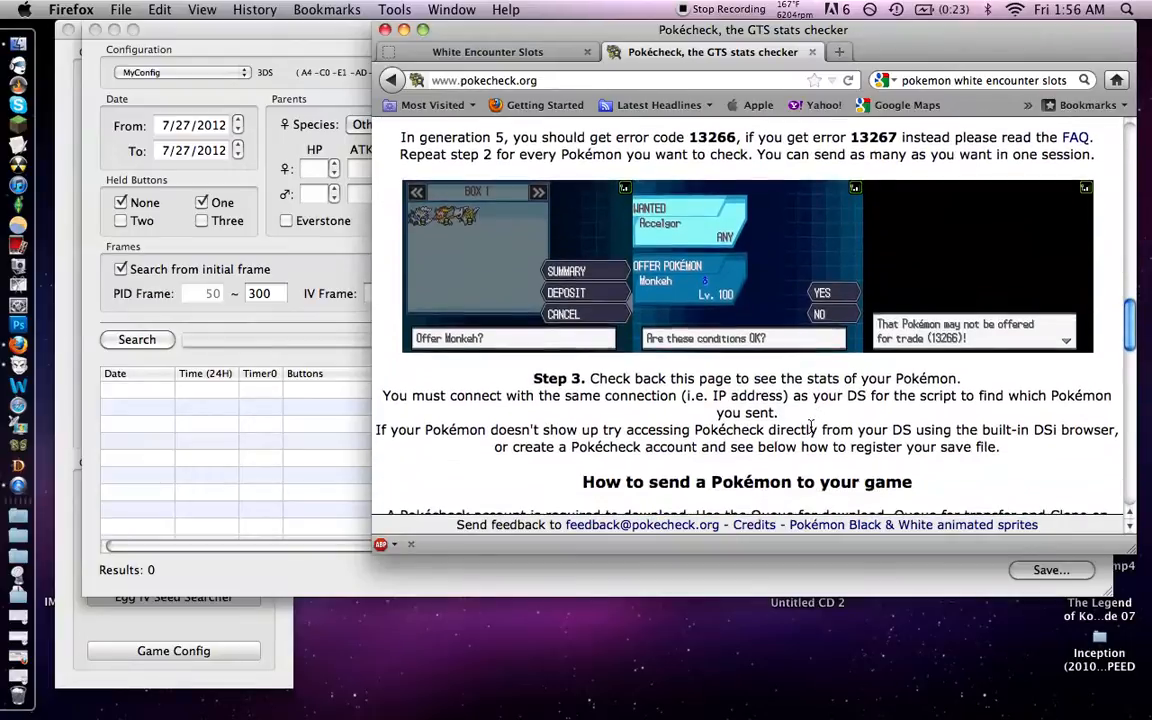
scroll(812, 430, up, 10)
scroll(812, 430, up, 15)
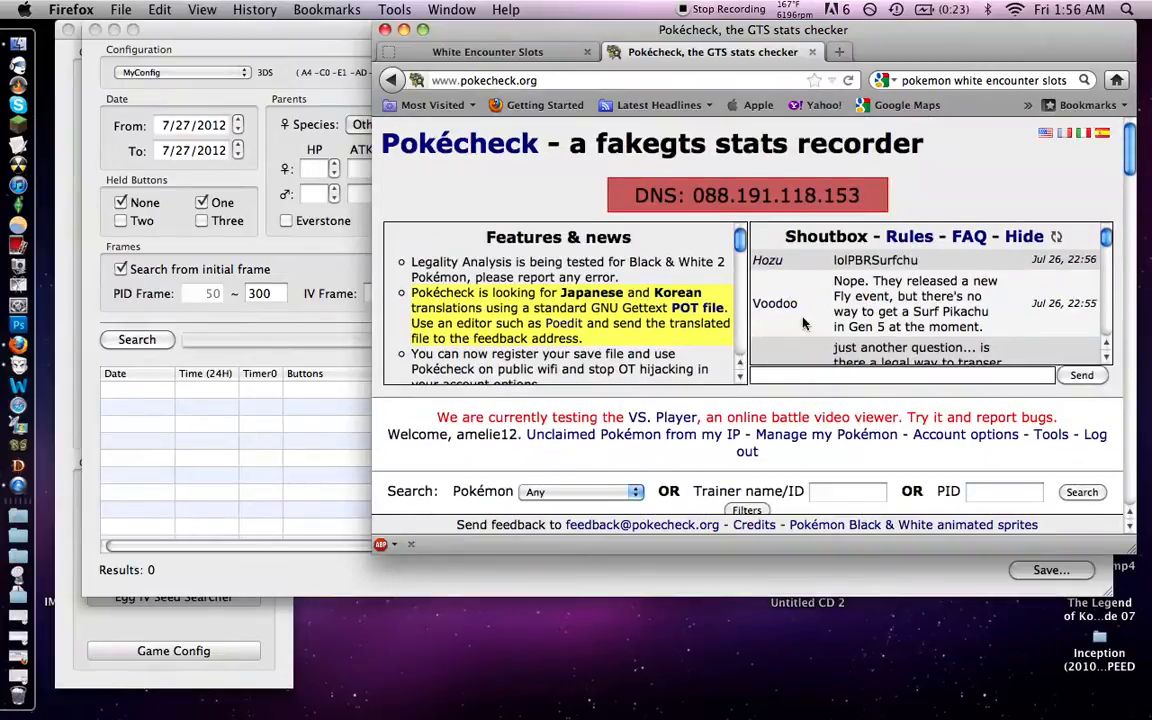
scroll(730, 455, down, 10)
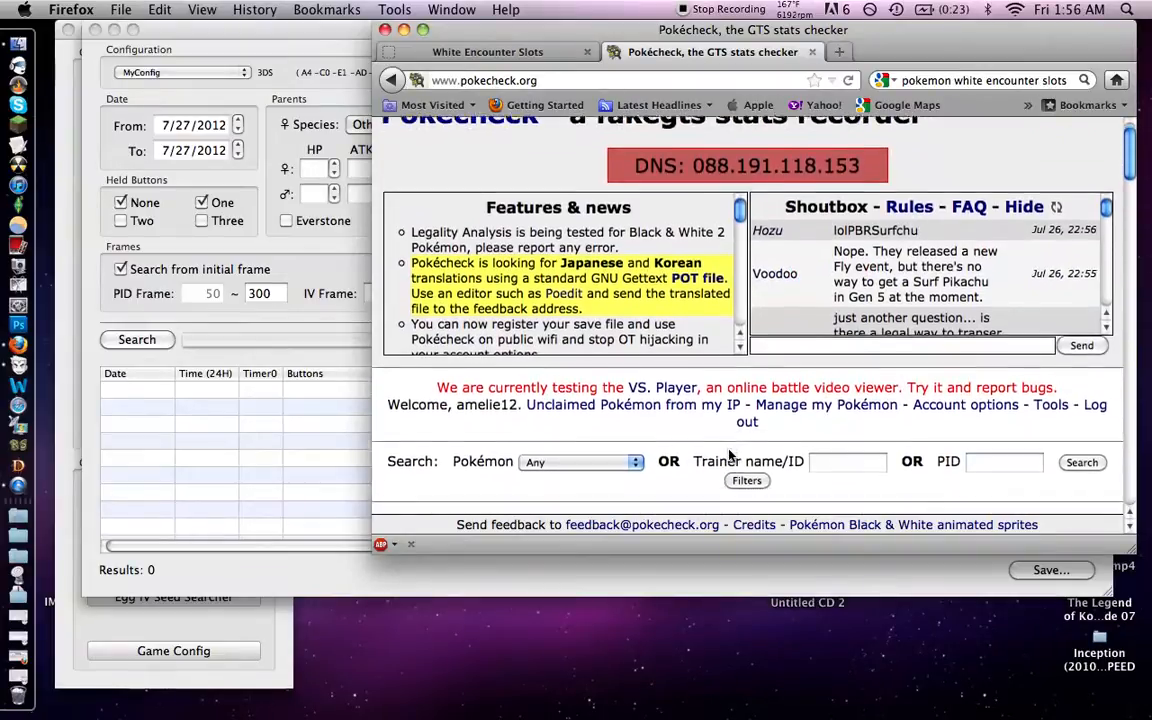
scroll(731, 456, down, 3)
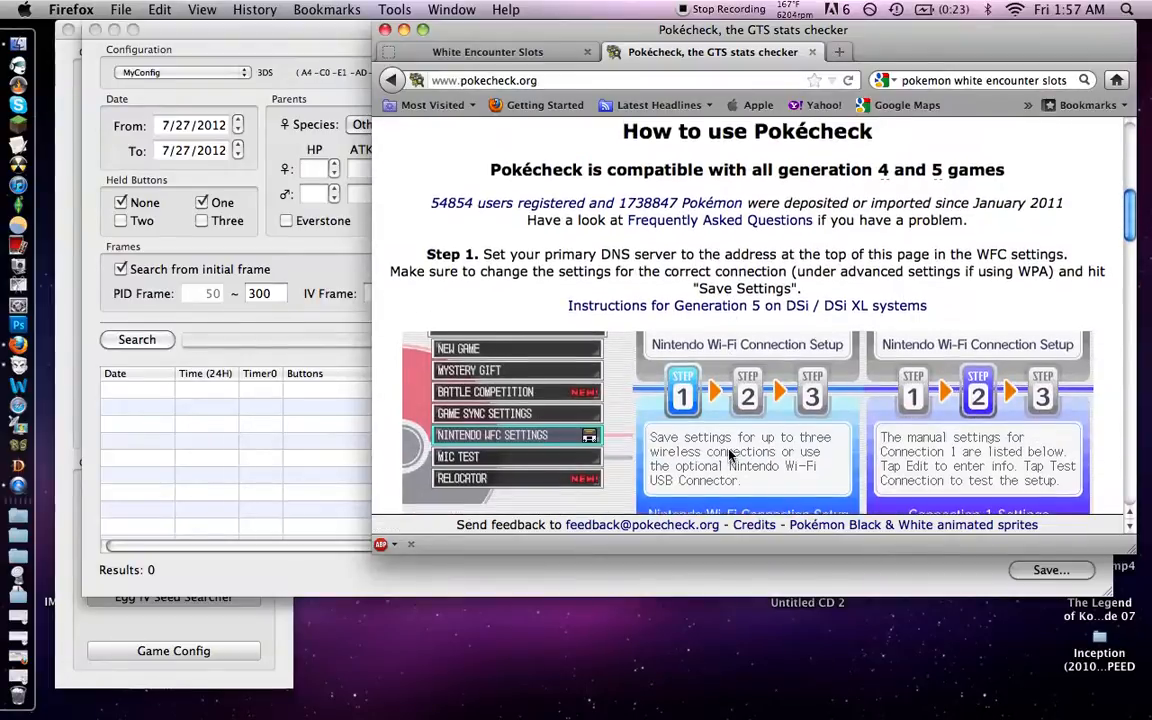
scroll(730, 455, up, 4)
- Open the account's managed Pokémon list on Pokécheck and review the IVs of the listed Pokémon
click(795, 183)
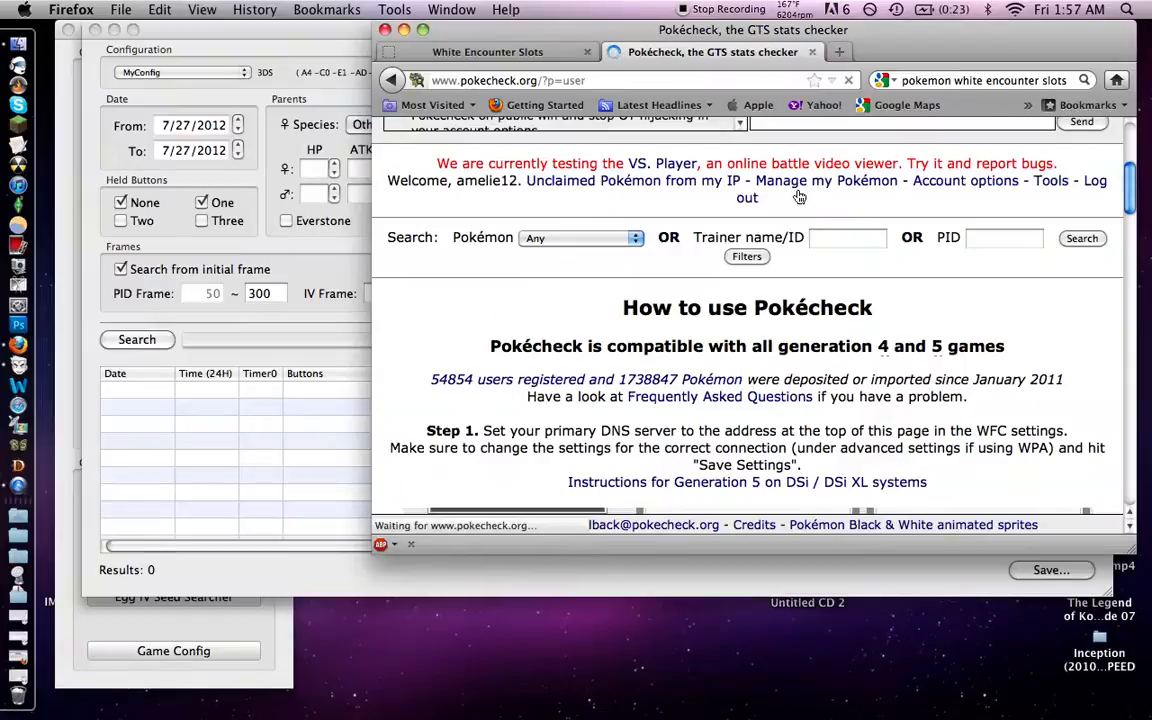
scroll(766, 438, down, 2)
scroll(766, 438, down, 10)
scroll(766, 438, down, 1)
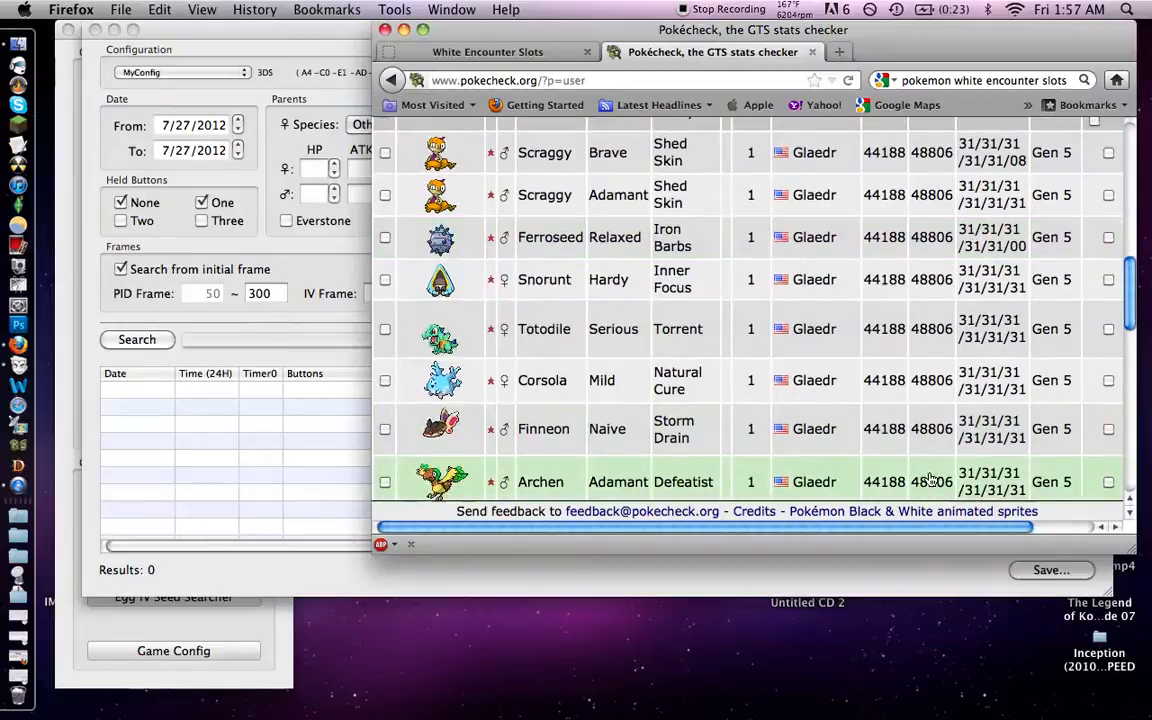
scroll(932, 474, down, 6)
scroll(930, 480, down, 3)
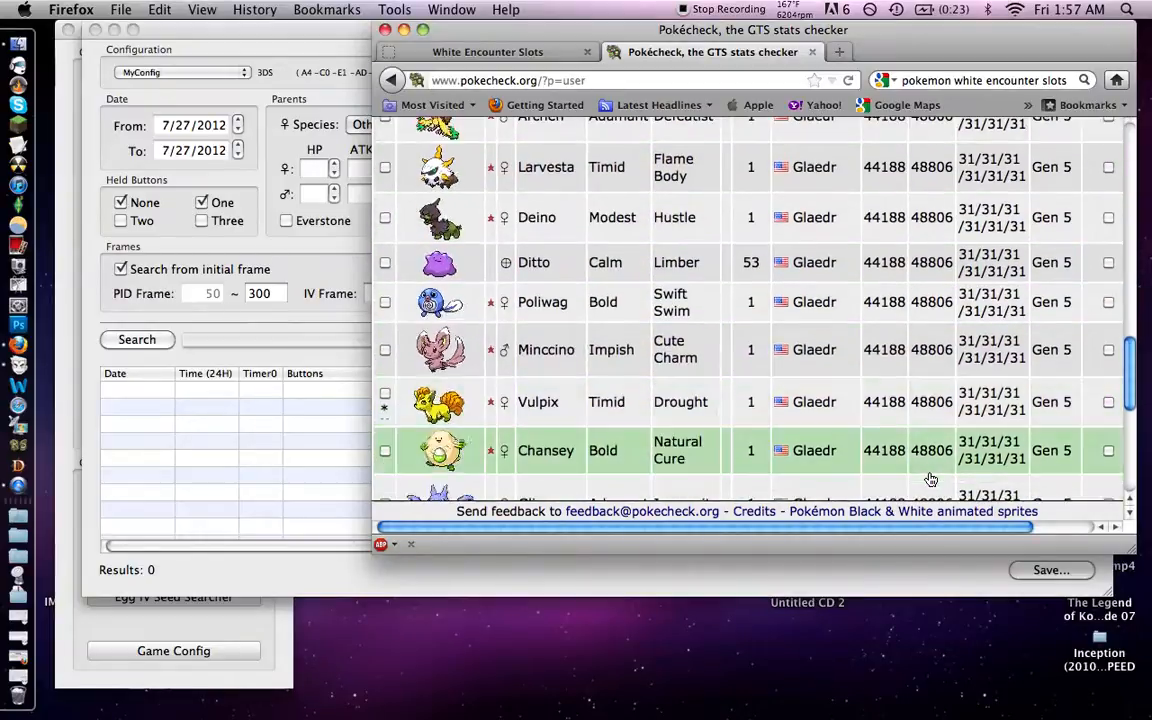
scroll(930, 480, down, 1)
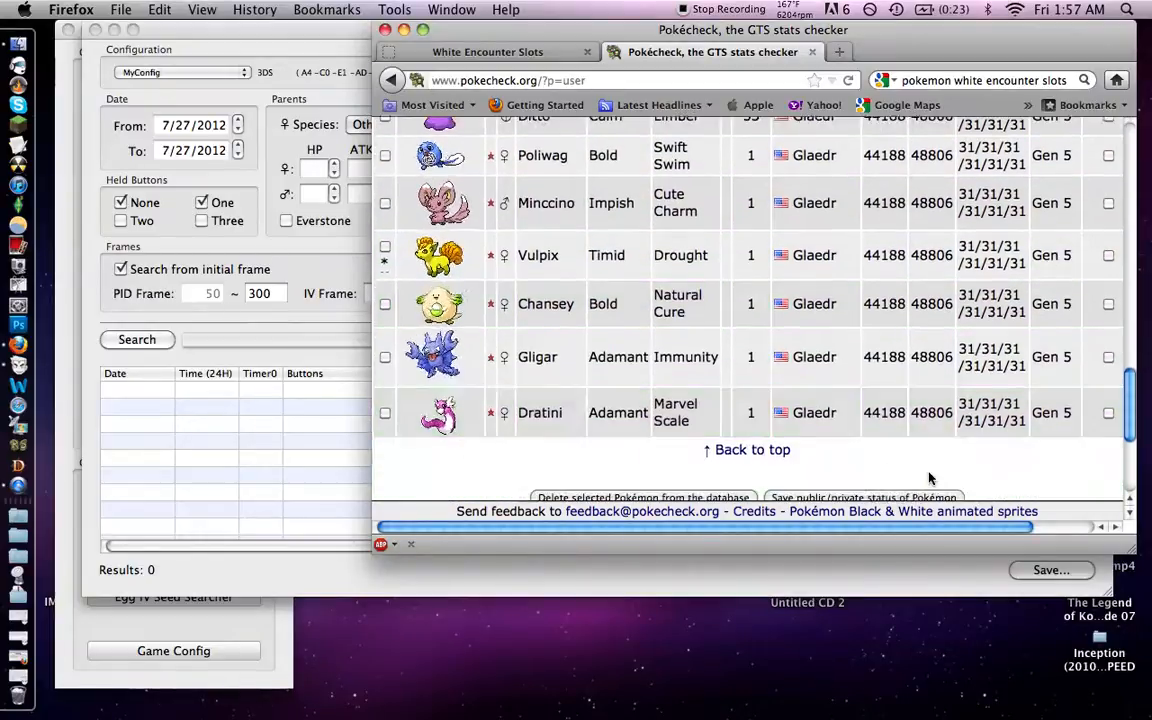
scroll(925, 478, up, 8)
scroll(842, 410, up, 7)
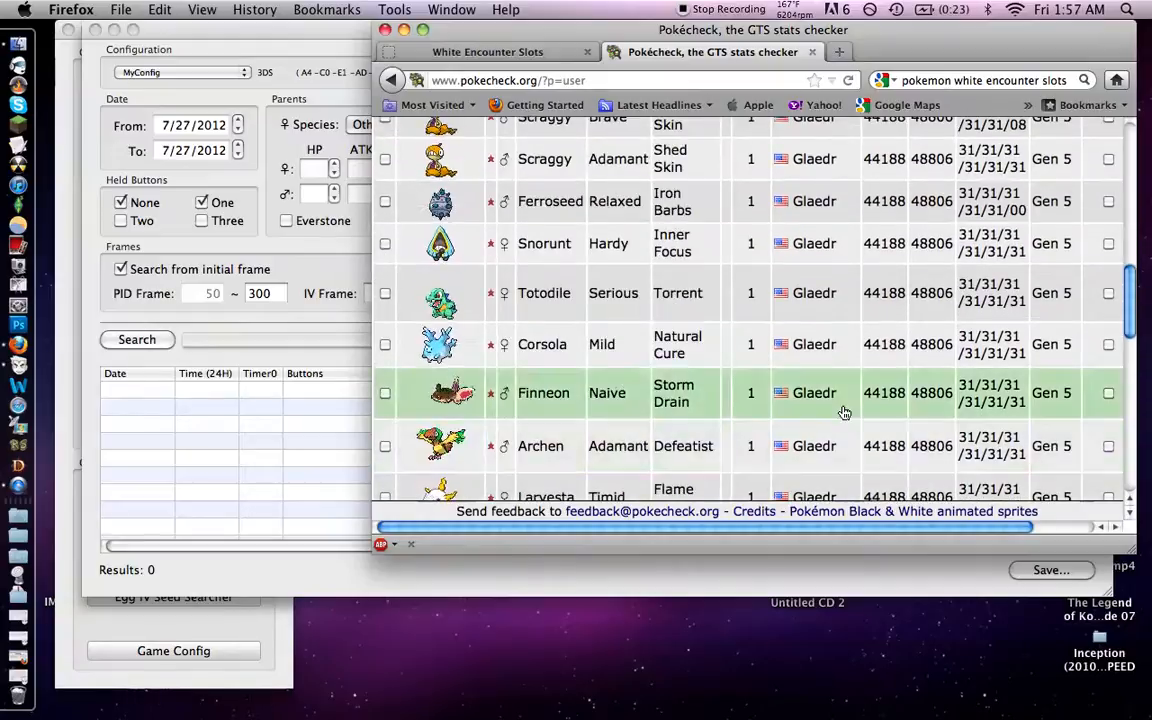
scroll(842, 410, down, 6)
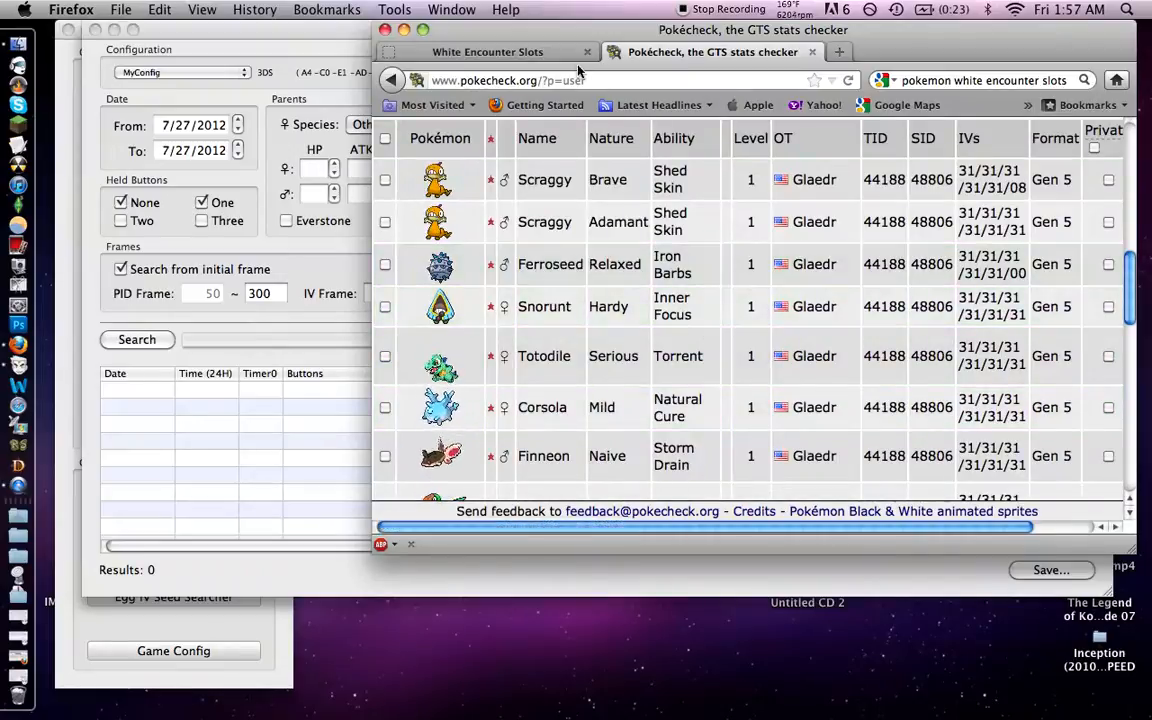
- Move the browser aside, return to the Egg Seed Searcher, and set all six female parent IVs to 31
drag(563, 30, 756, 24)
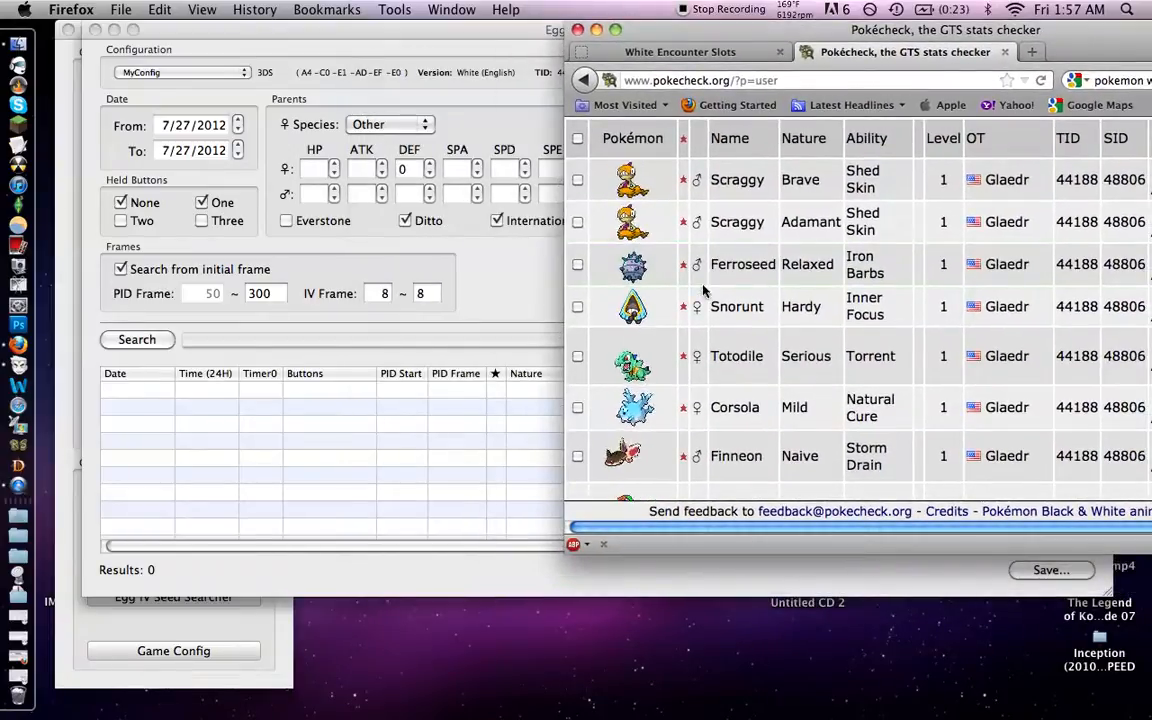
click(306, 30)
click(311, 171)
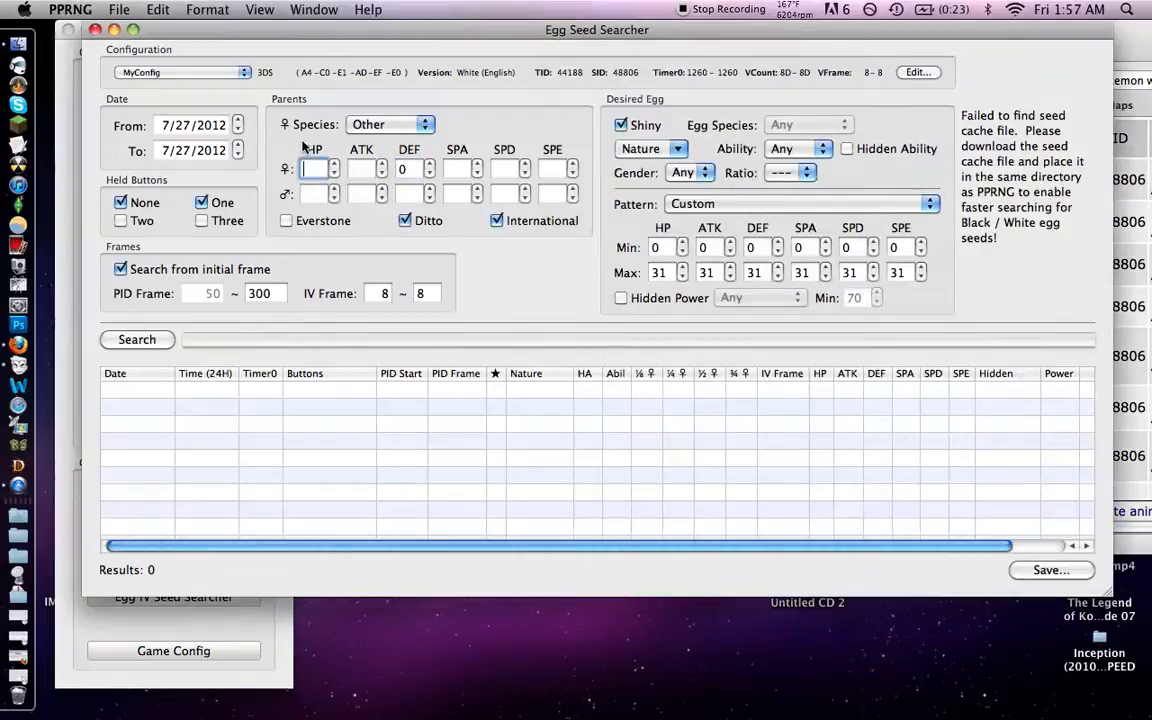
key(Tab)
text(31)
key(Tab)
text(31)
key(Tab)
text(31)
key(Tab)
text(31)
key(Tab)
text(31)
- Set the male parent's HP, ATK, DEF, SPA and SPD IVs to 31 and its SPE IV to 0
click(311, 194)
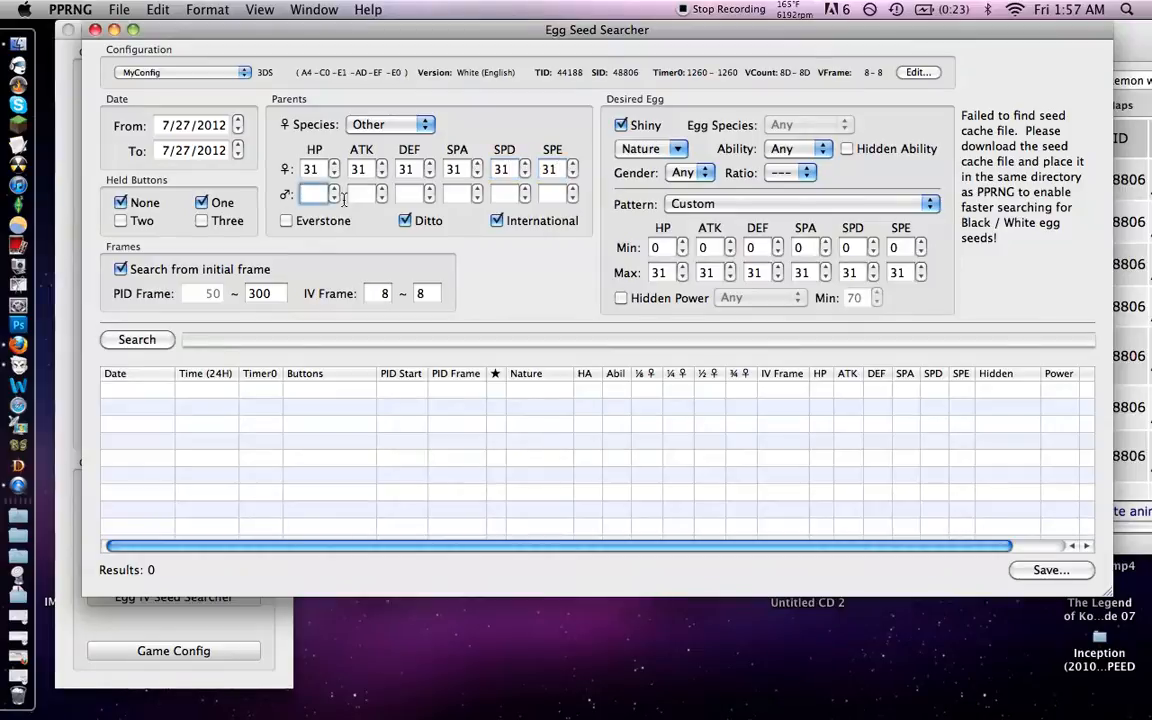
text(31)
key(Tab)
text(31)
key(Tab)
text(31)
key(Tab)
text(31)
key(Tab)
text(31)
key(Tab)
text(00)
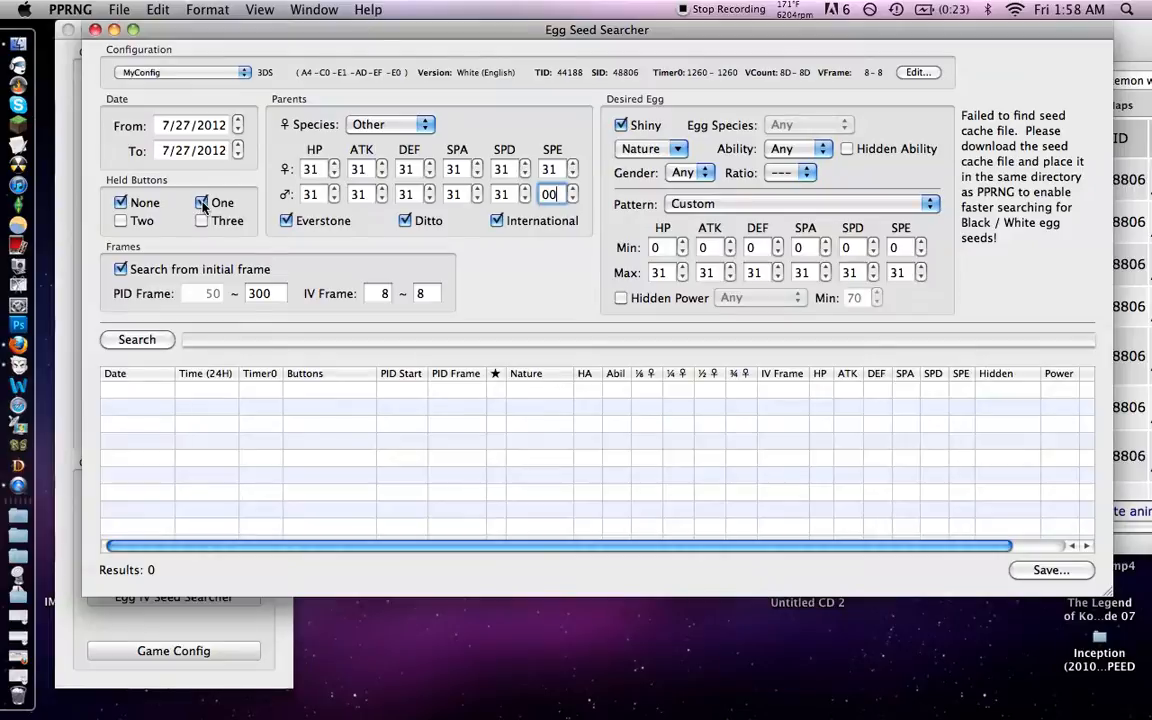
- Set the search's start date to 6/27/2012 and the maximum PID frame to 80
click(180, 130)
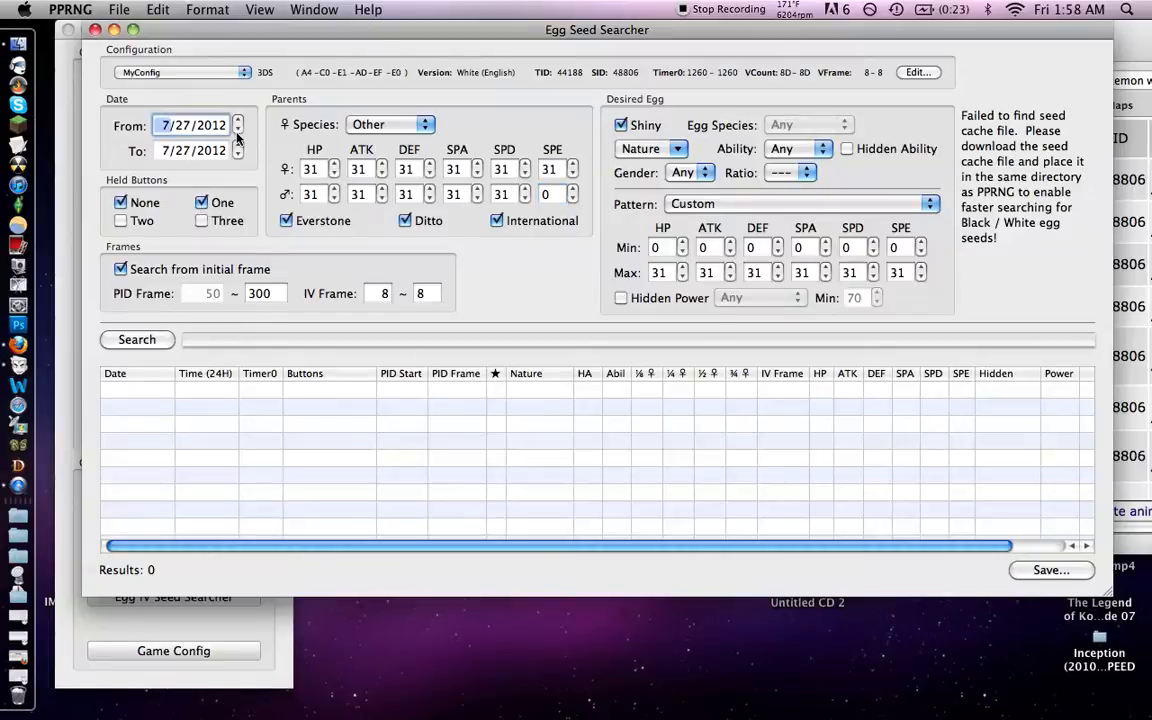
click(238, 131)
drag(275, 294, 234, 291)
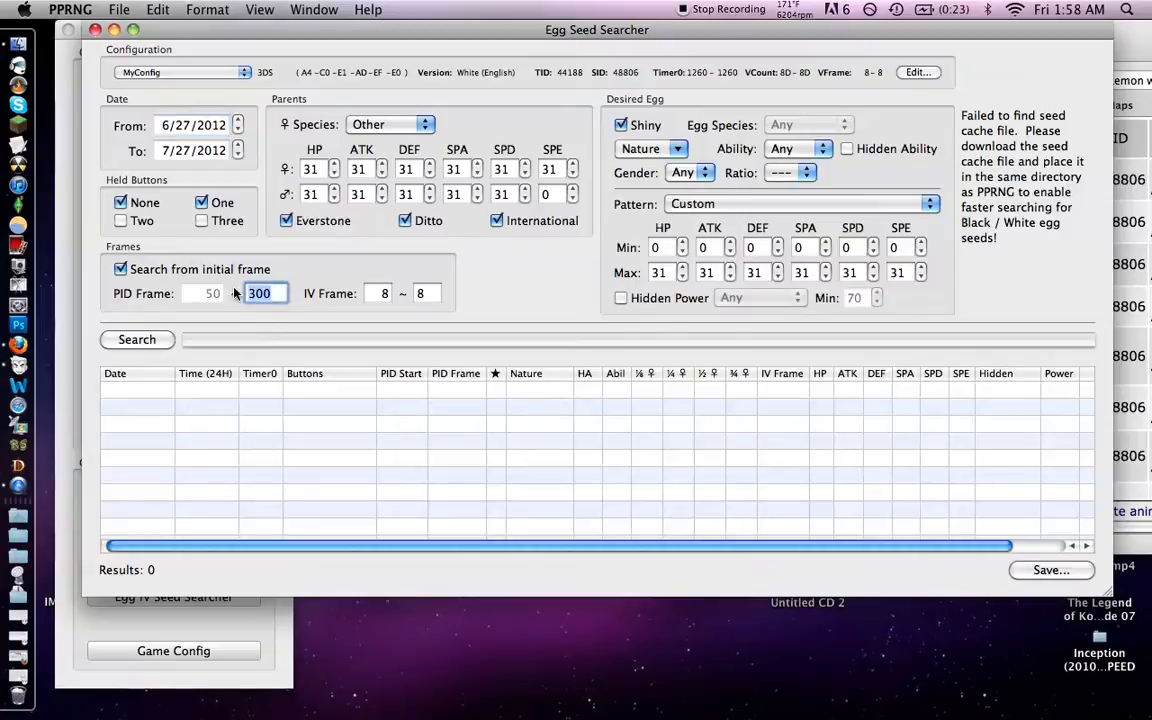
text(80)
click(323, 453)
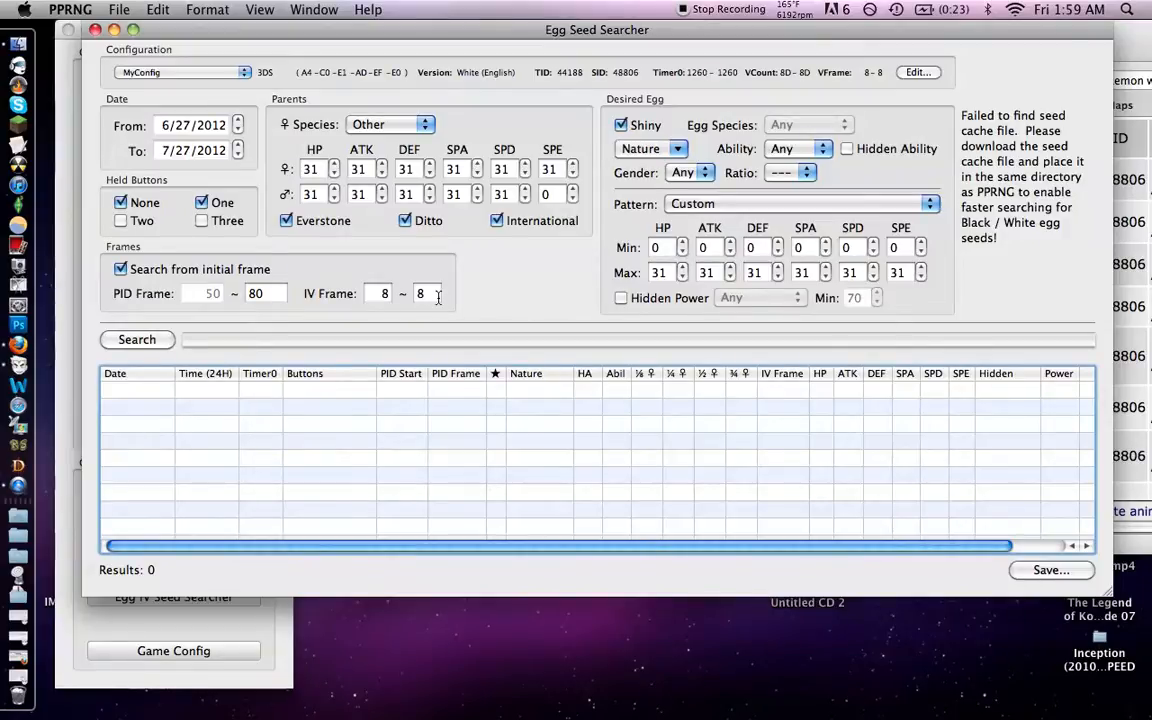
click(368, 293)
click(677, 149)
click(678, 150)
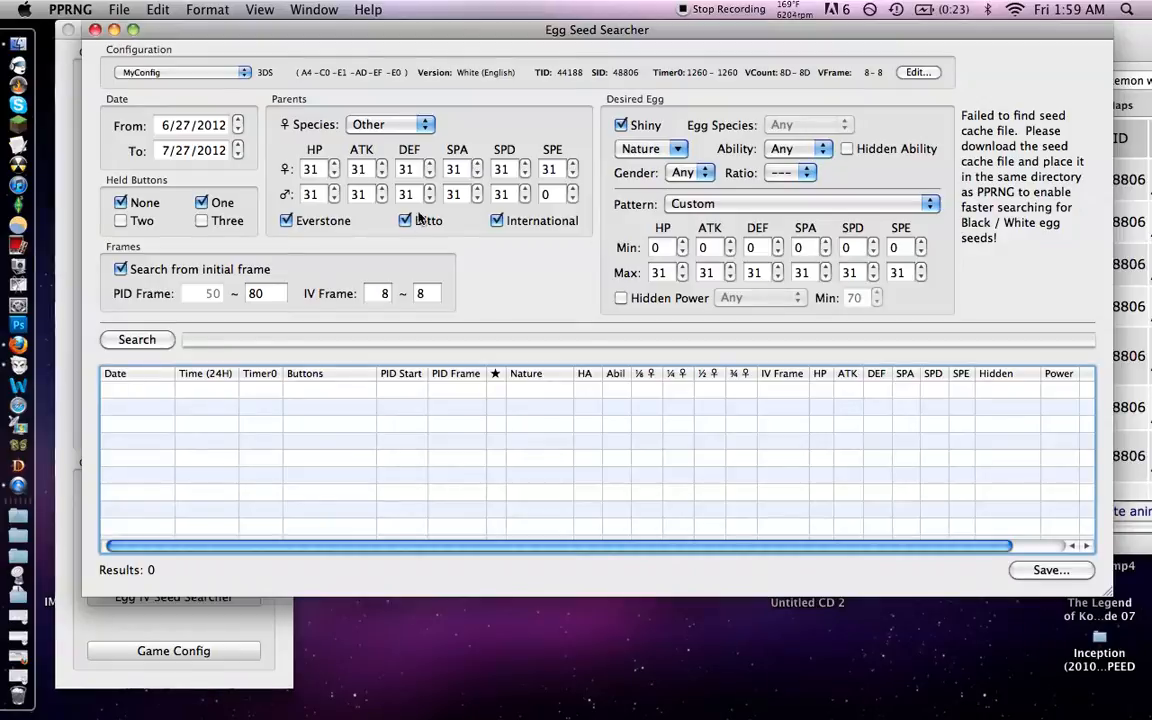
- Set the desired egg's gender to male with a ½ female gender ratio
click(705, 174)
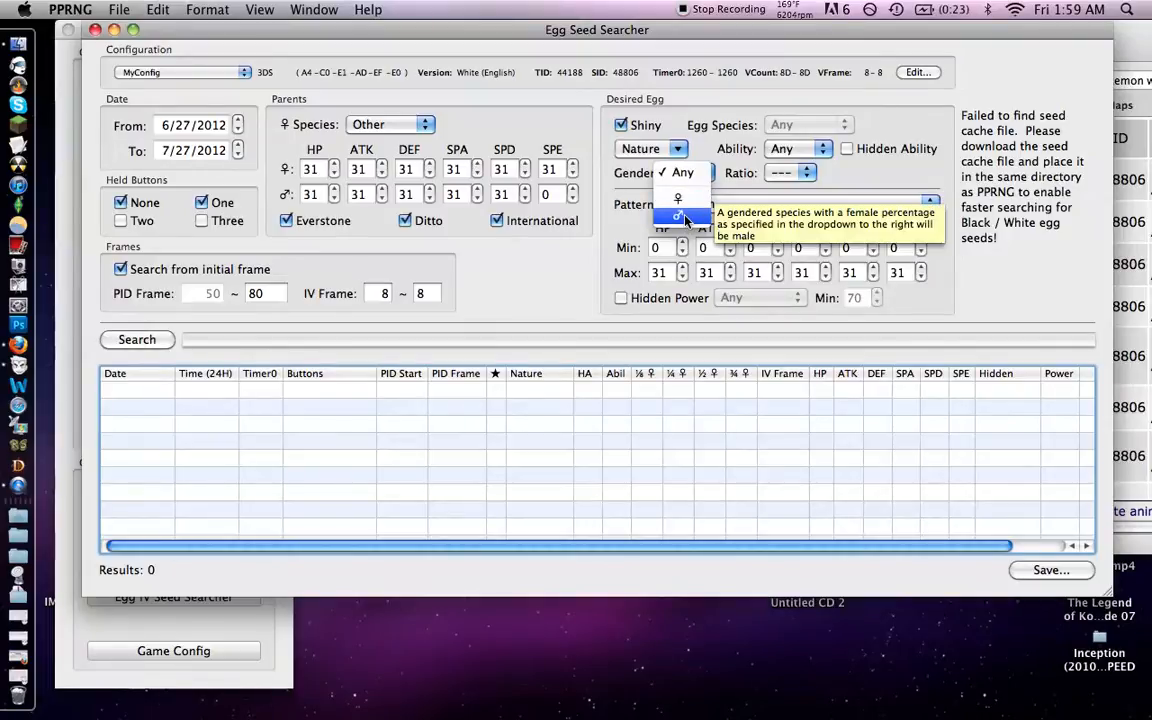
click(685, 218)
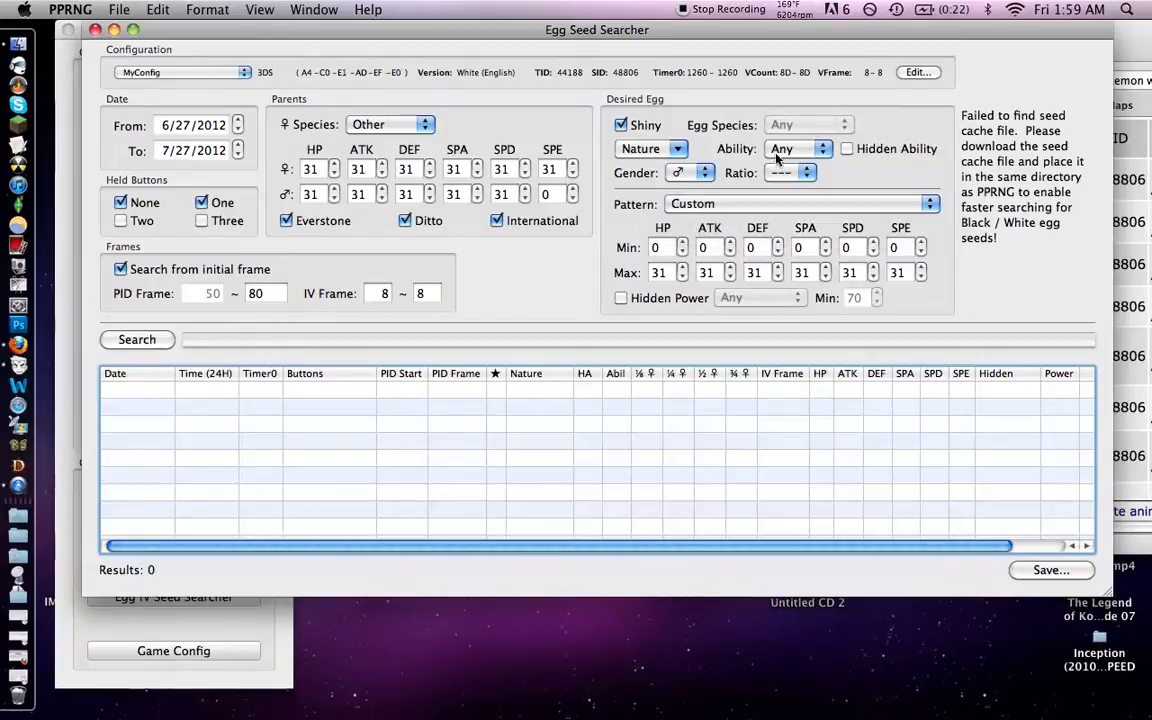
click(803, 174)
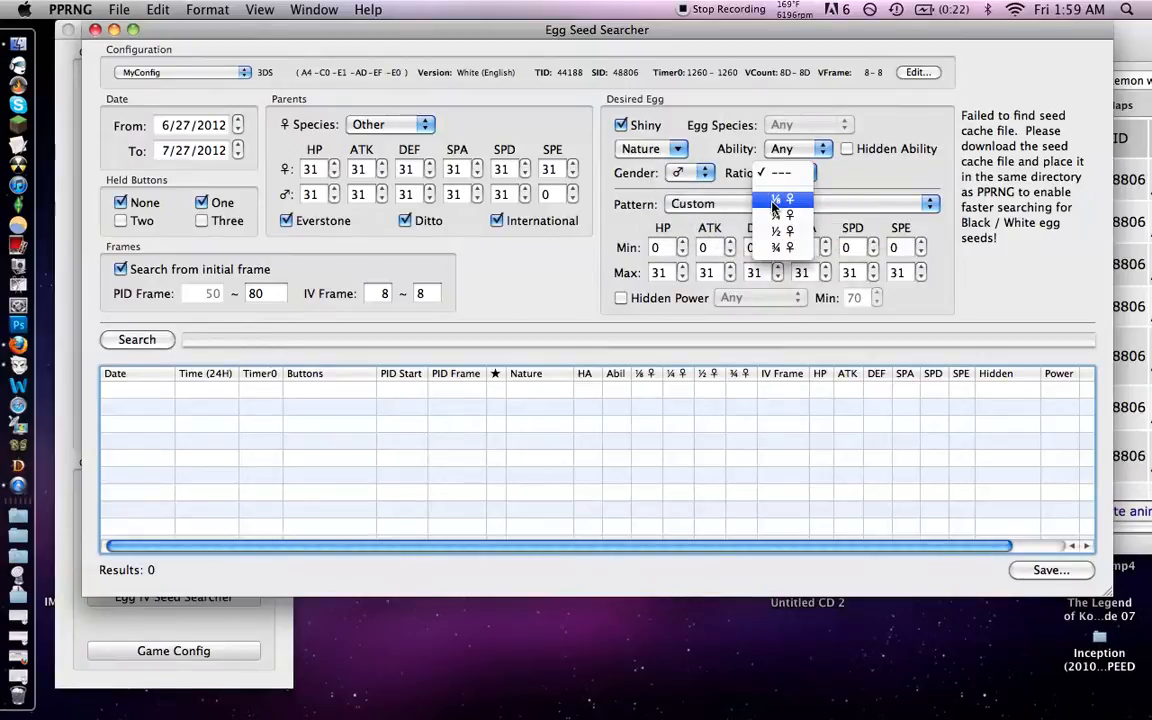
click(776, 202)
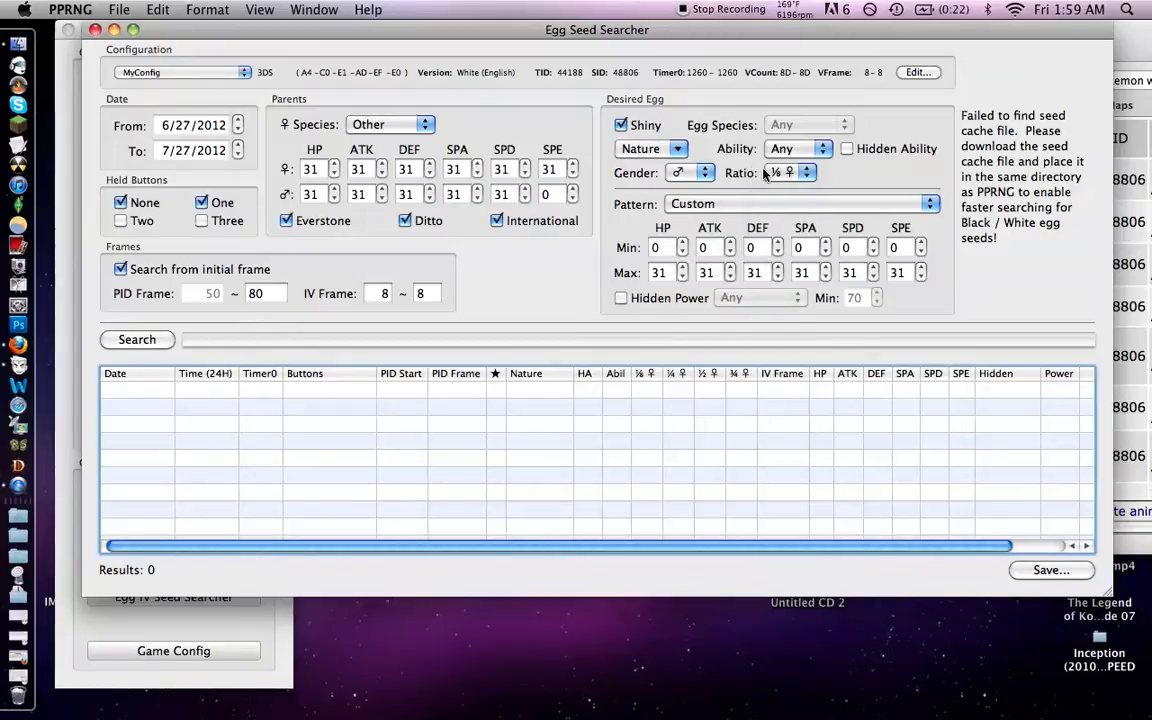
click(806, 174)
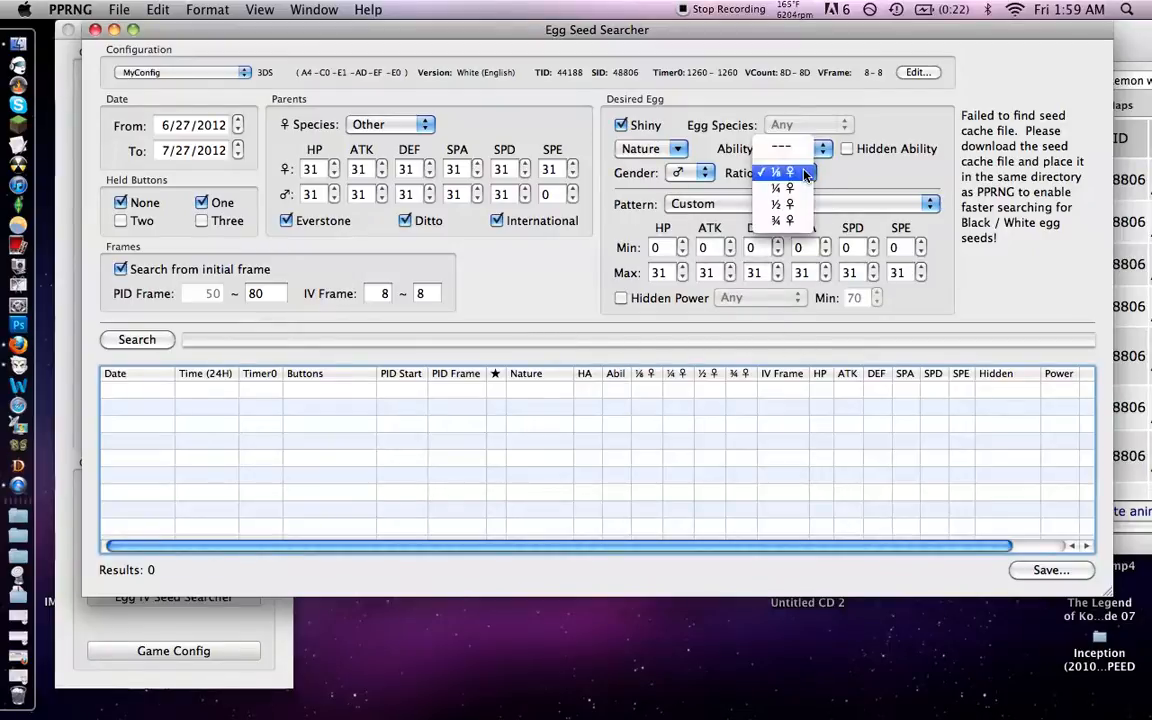
click(788, 204)
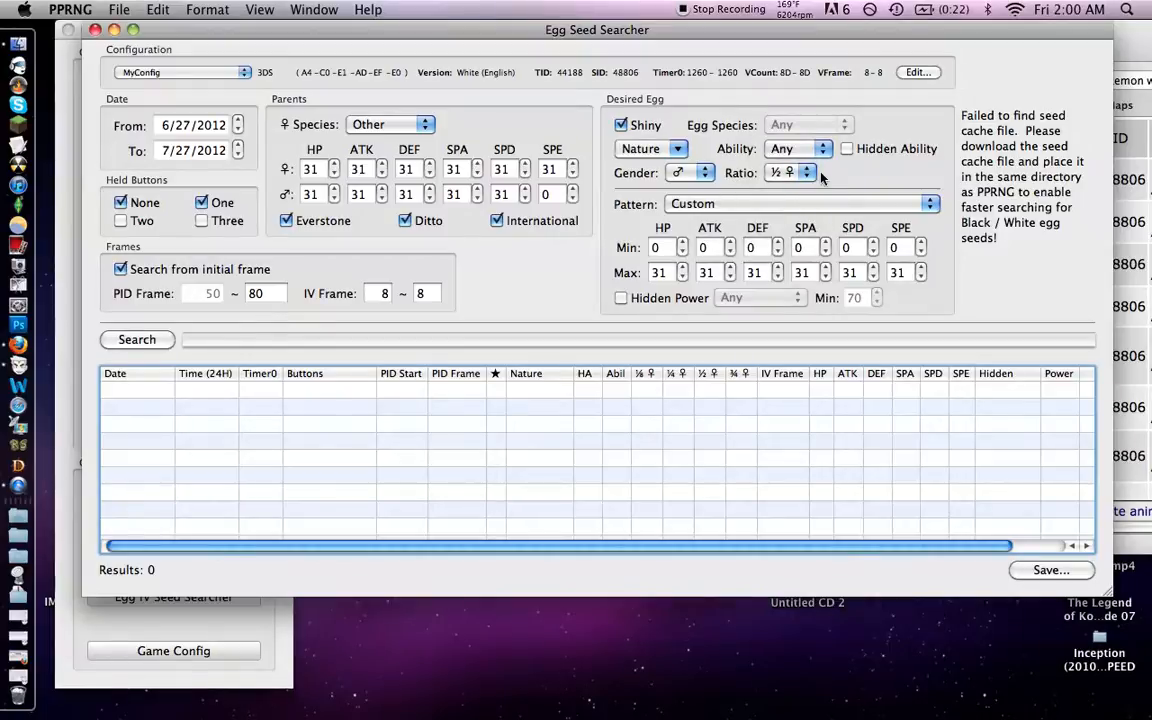
- Try the Hex Flawless Trick Room IV pattern for the desired egg, and settle on Hex Flawless
click(692, 206)
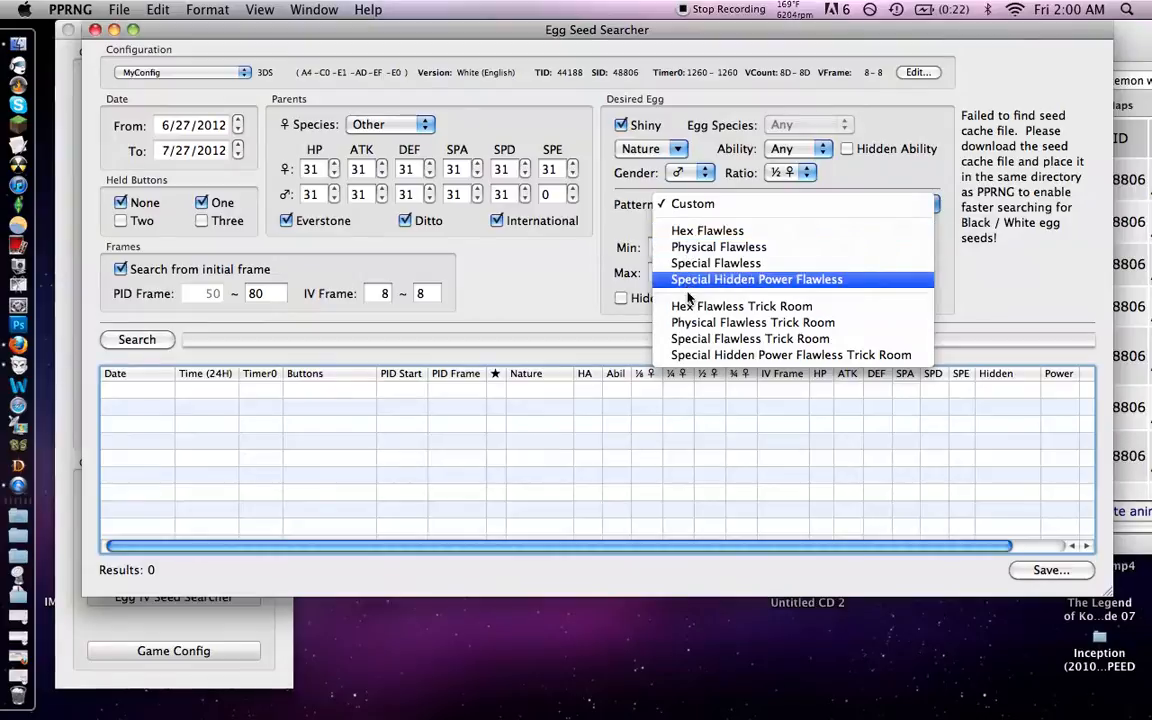
click(688, 308)
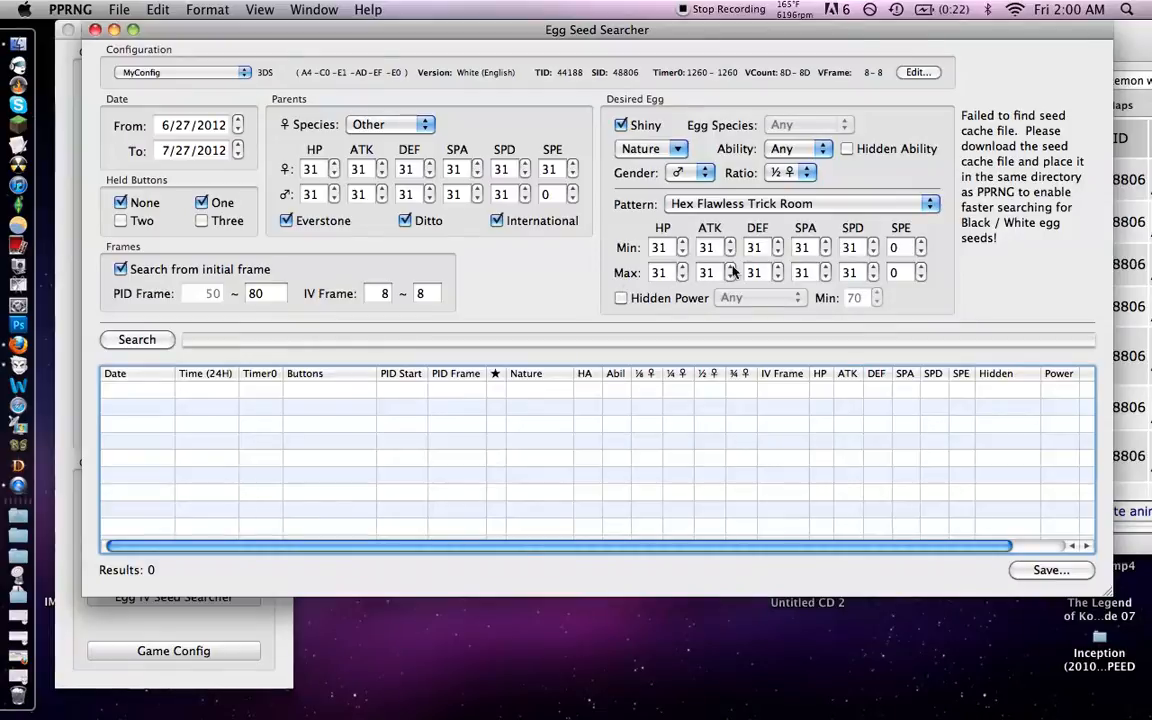
click(777, 203)
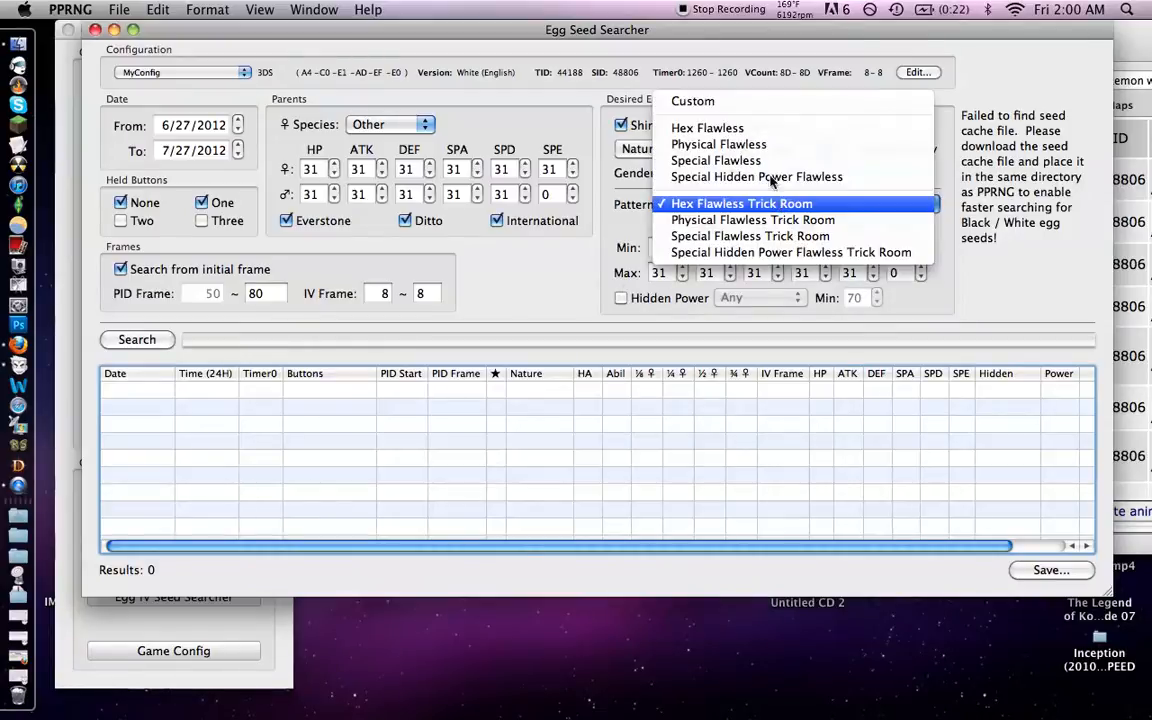
click(752, 126)
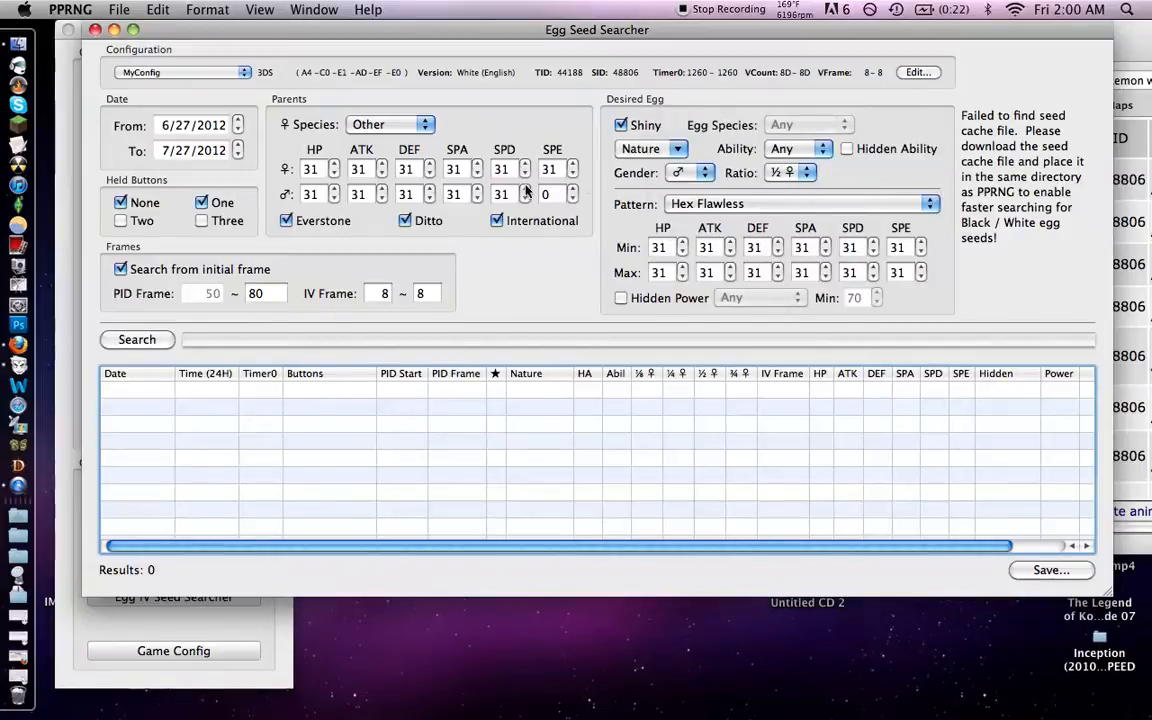
click(426, 126)
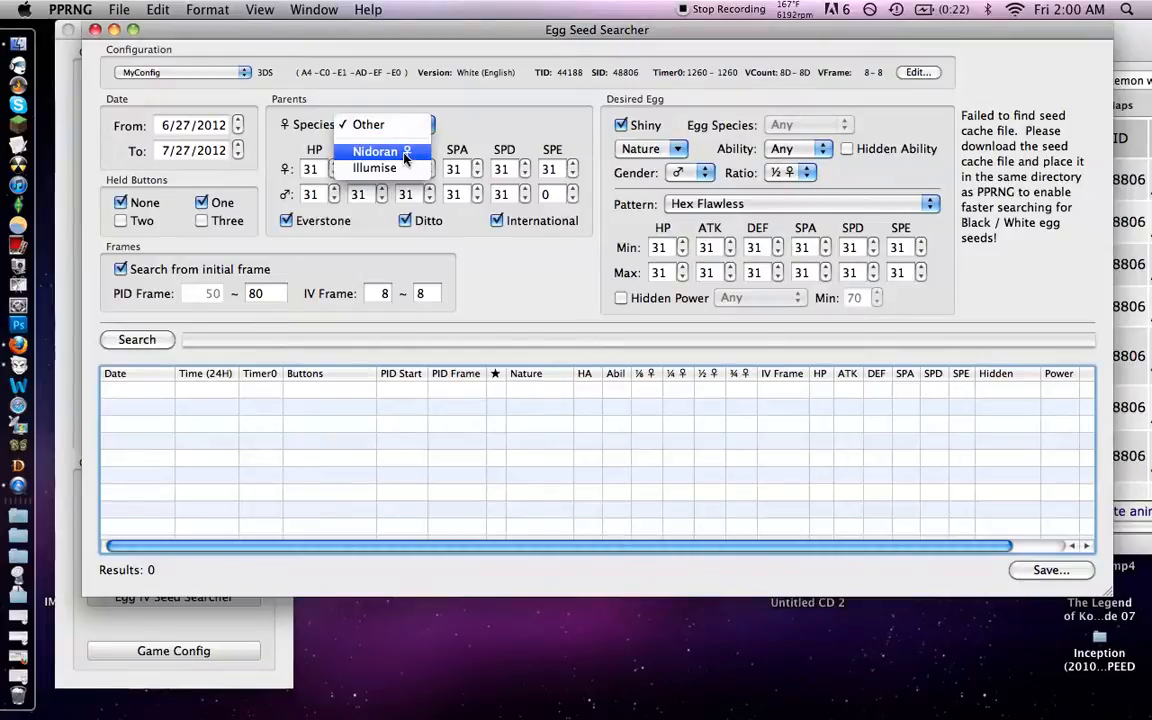
click(483, 115)
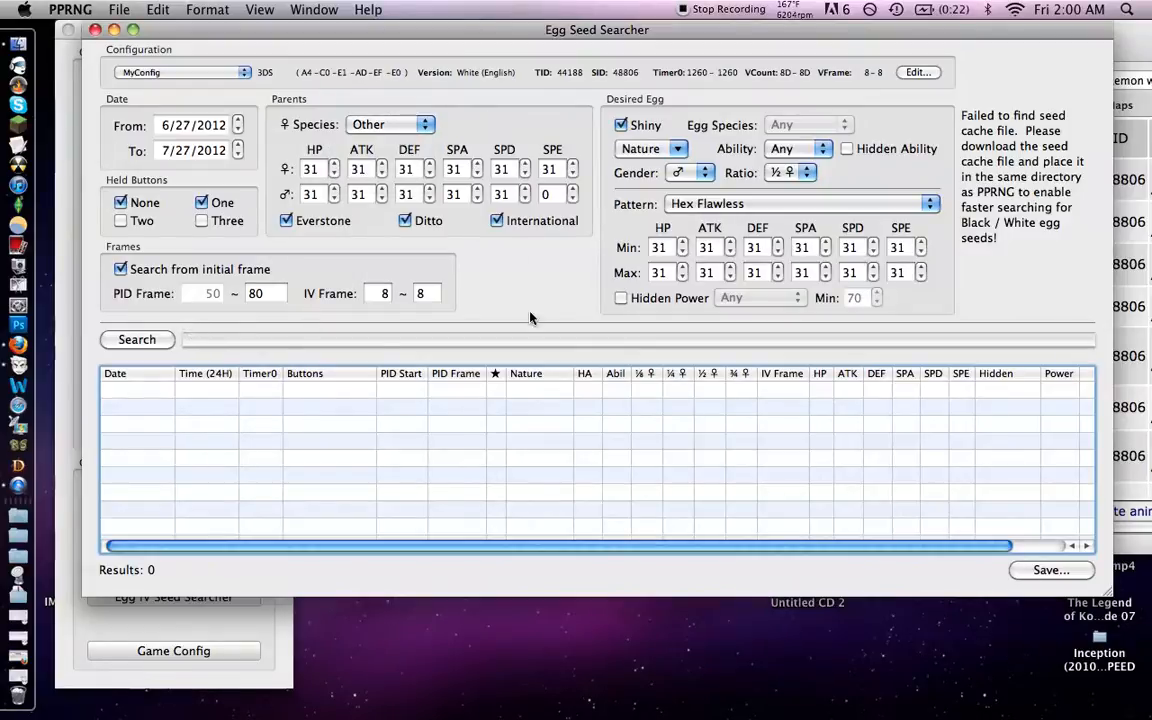
- Start the egg seed search, stop it, and enable the Two and Three held button options
click(159, 341)
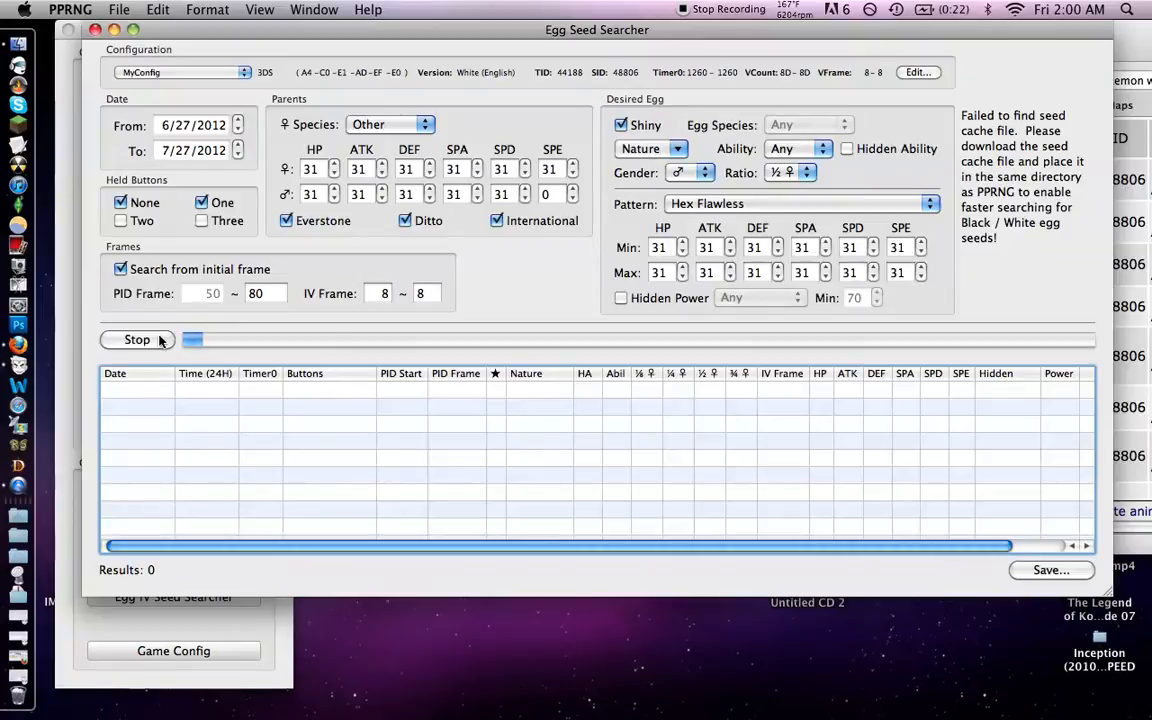
click(140, 340)
click(121, 220)
click(200, 221)
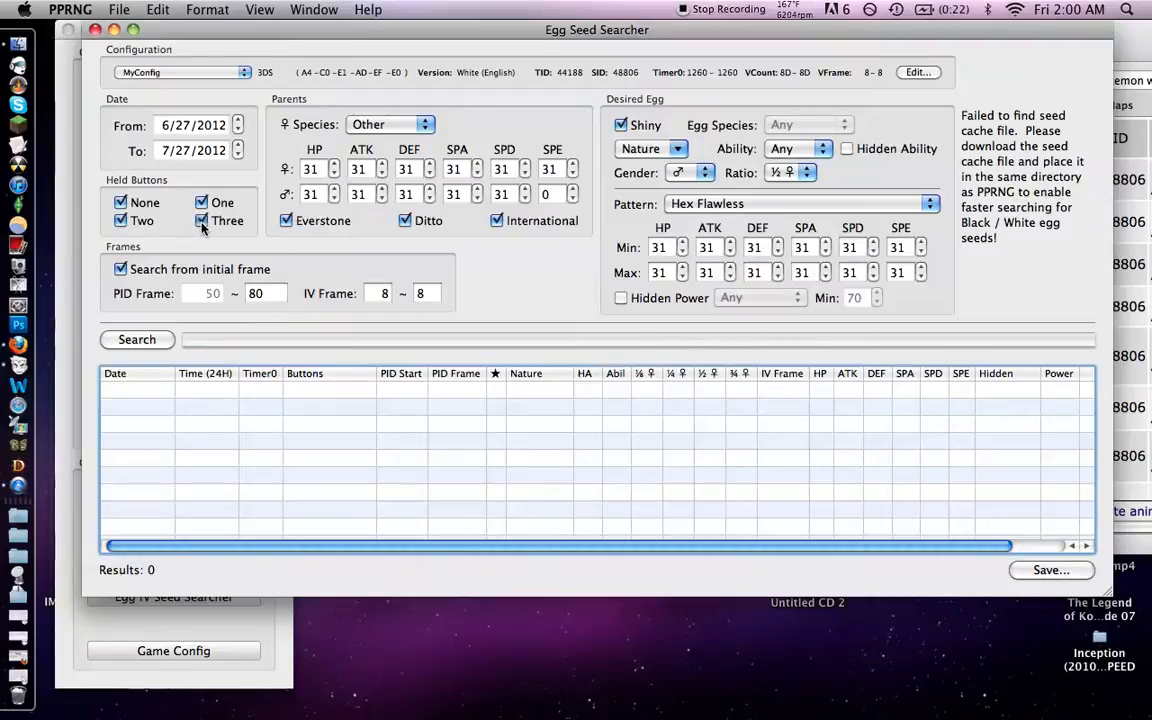
- Switch the desired egg's pattern to Custom with a minimum of 30 for all six IVs, and run the egg seed search
click(689, 206)
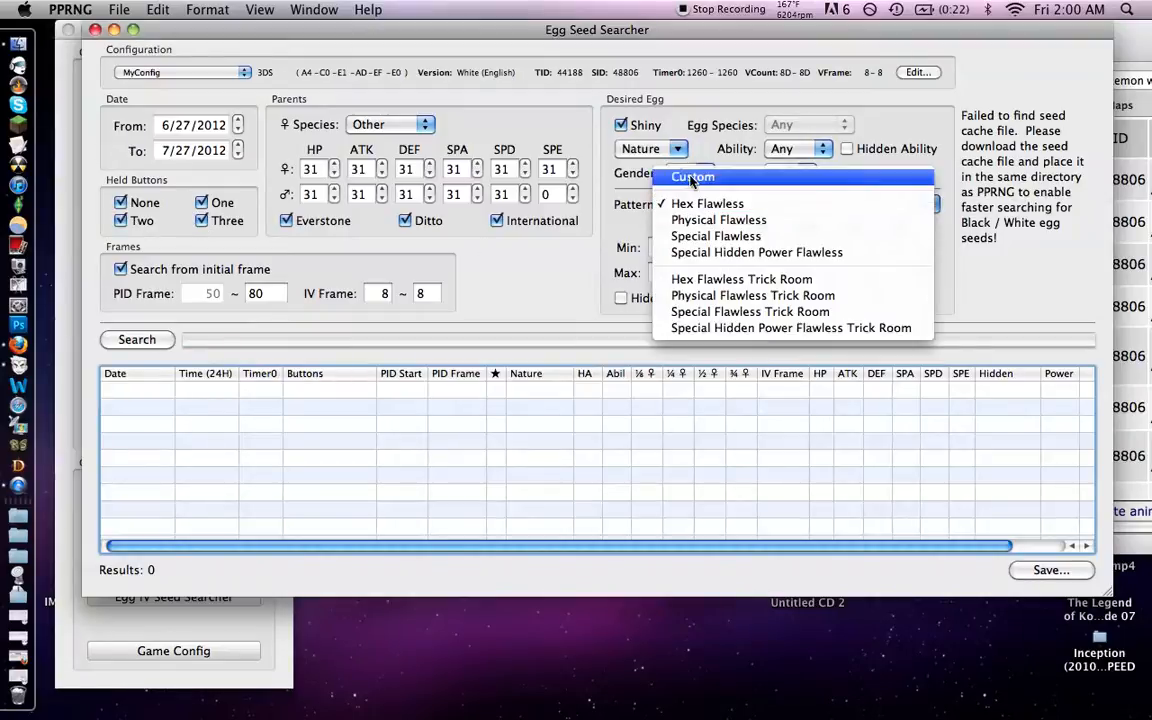
click(686, 177)
click(656, 248)
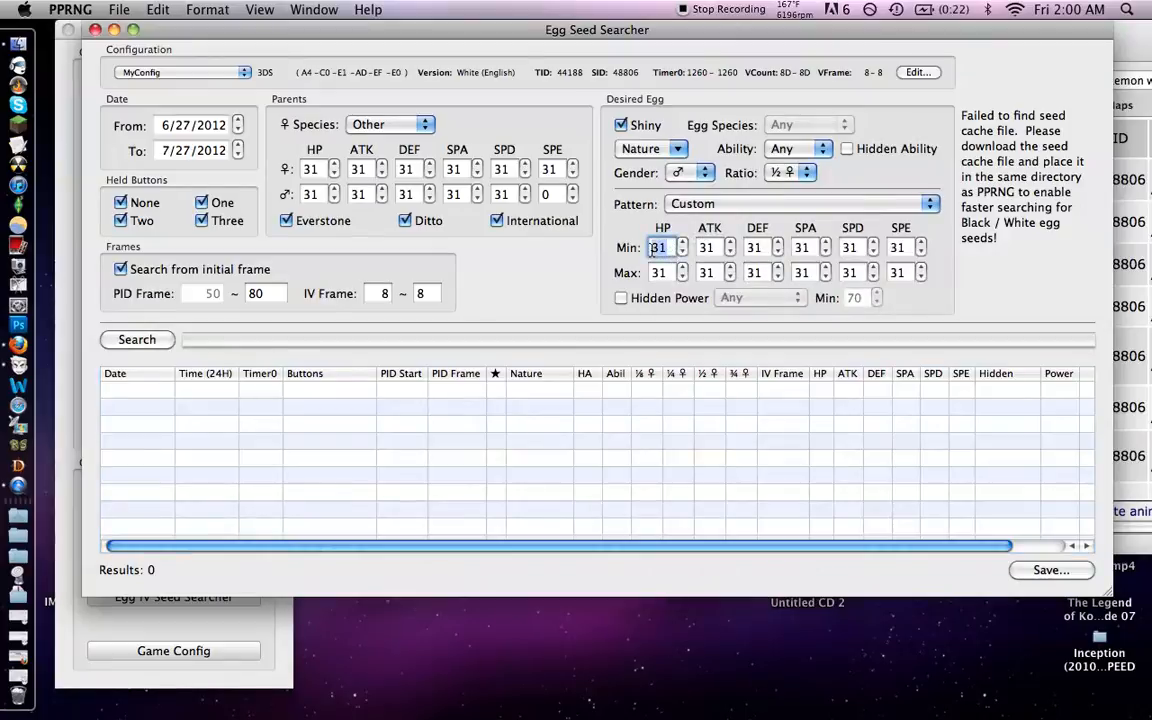
text(30)
key(Tab)
text(30)
key(Tab)
text(3)
key(Tab)
text(30)
key(Tab)
text(30)
key(Tab)
text(30)
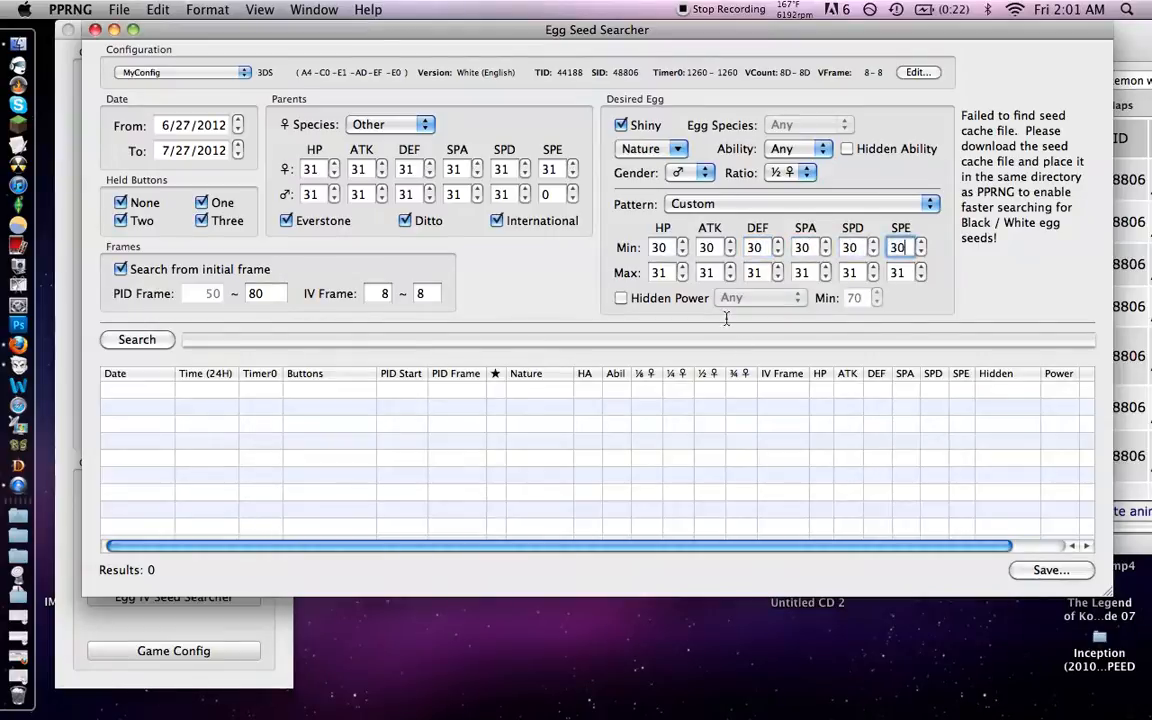
click(157, 340)
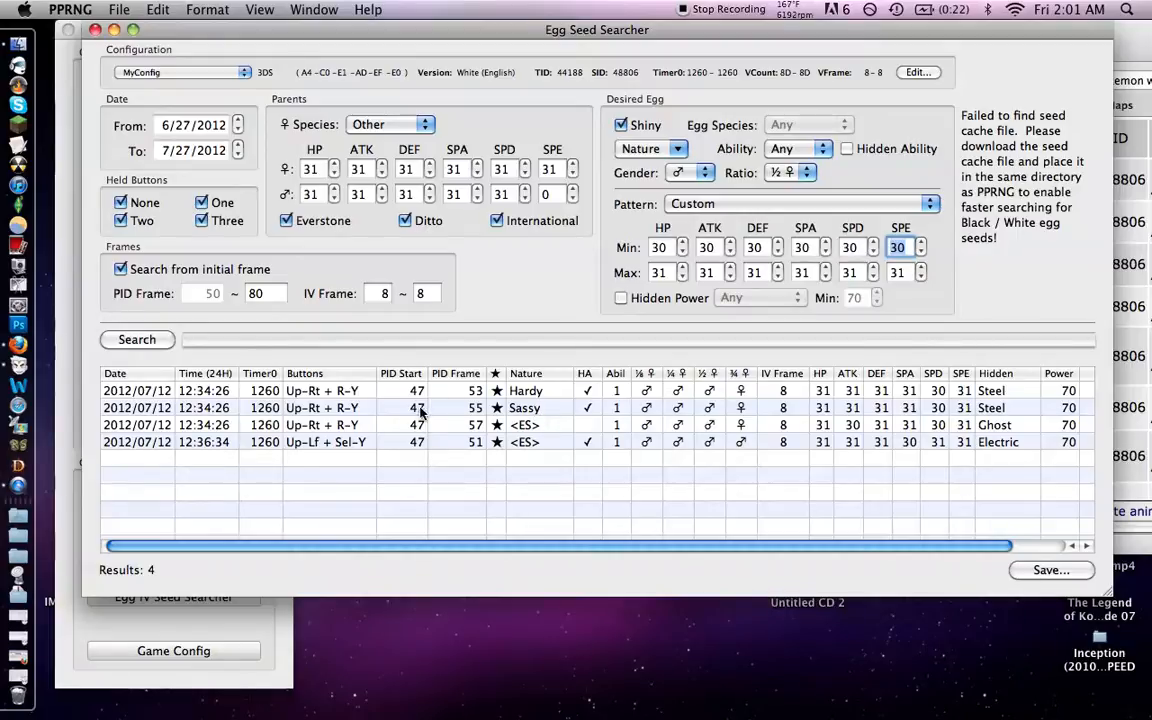
- Open the search result with PID frame 57 in the Standard Seed Inspector and show its egg frames from the initial frame
click(546, 431)
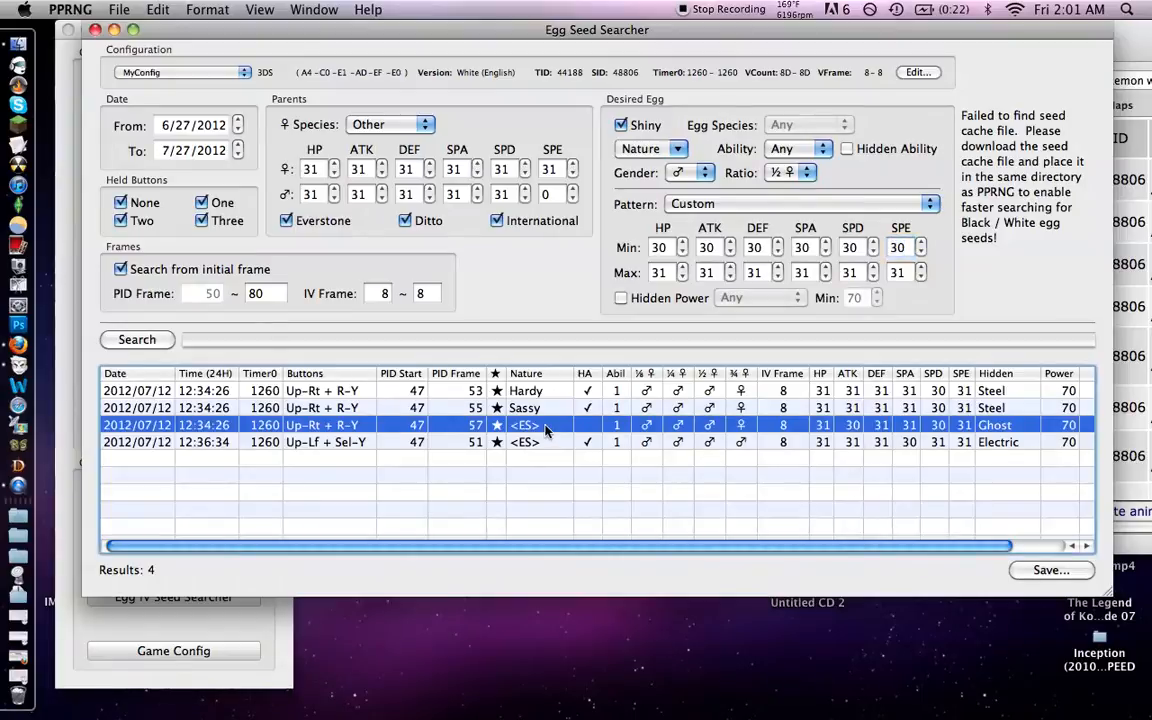
double_click(546, 431)
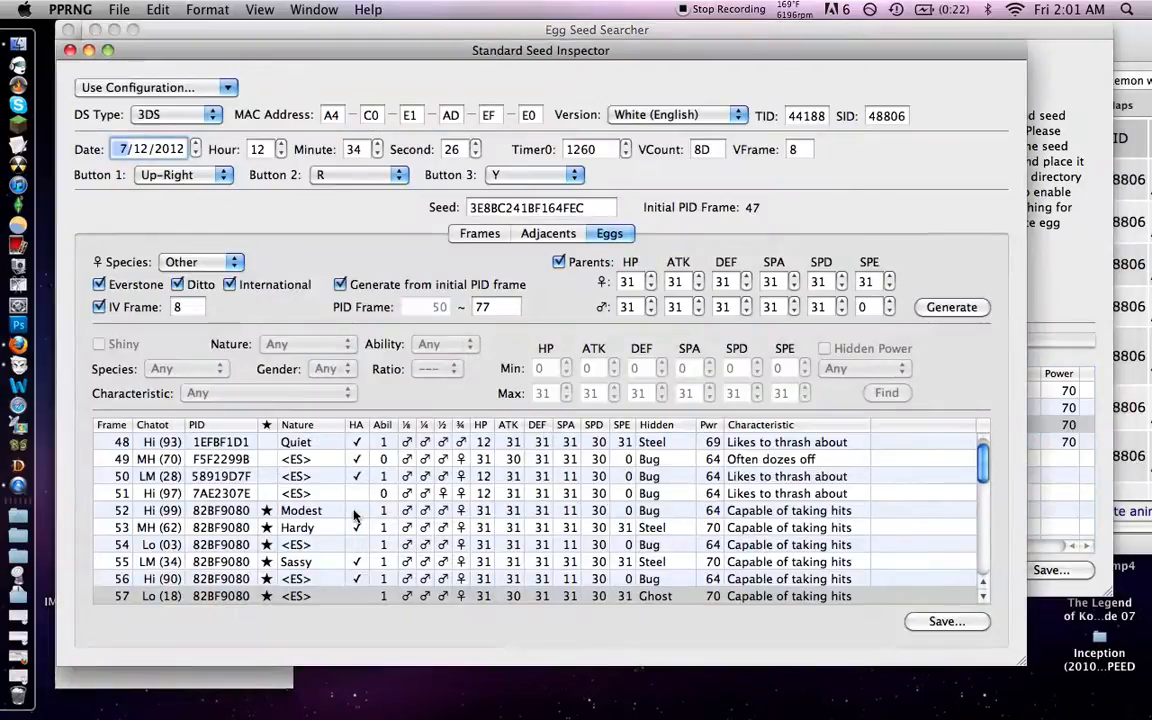
scroll(355, 513, up, 1)
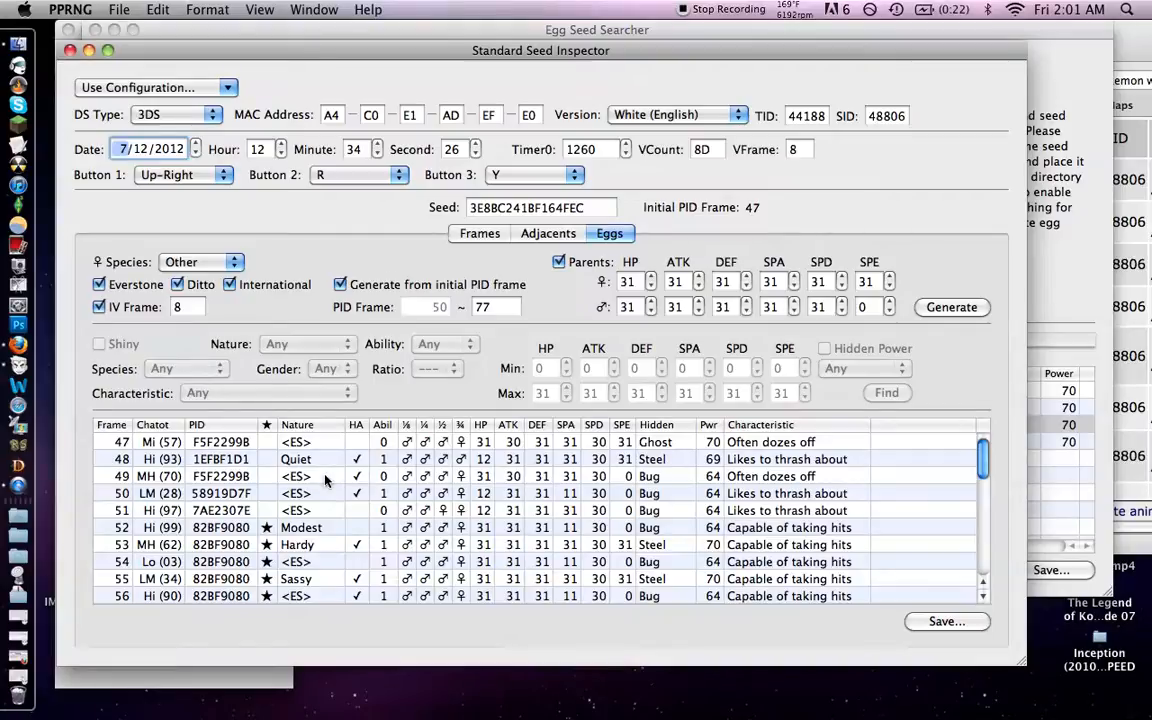
- Compare egg frames 49 and 50 with the Sassy egg at frame 55 in the generated frame list
click(325, 479)
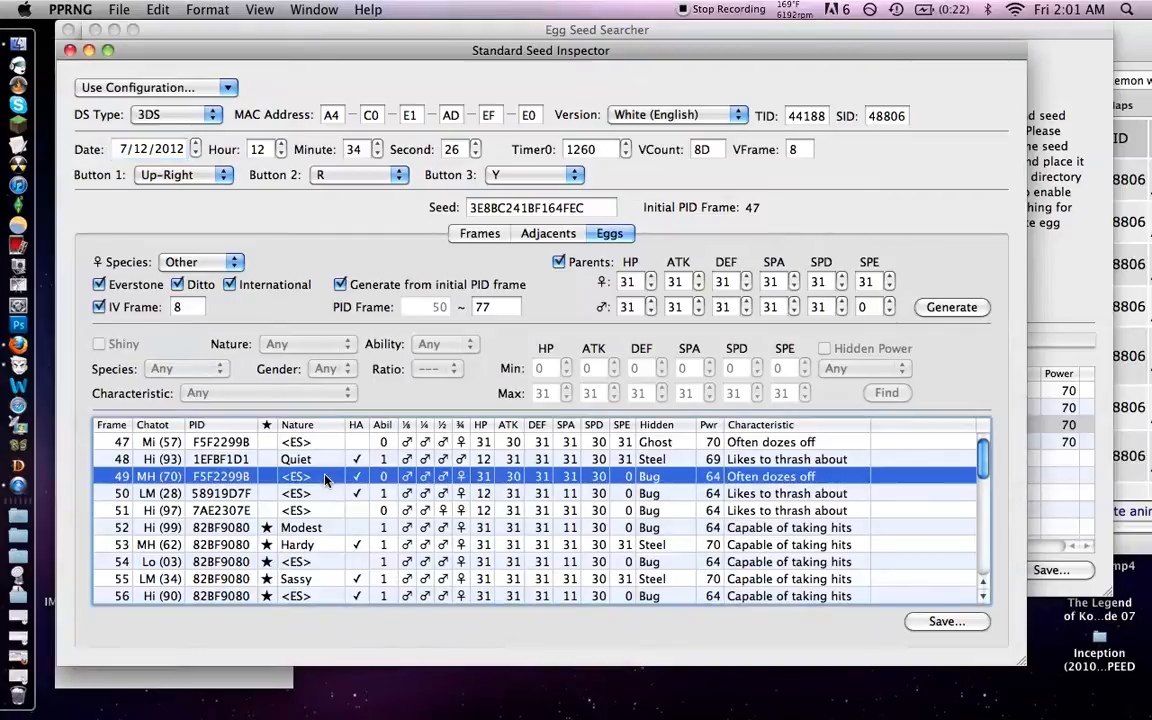
click(313, 579)
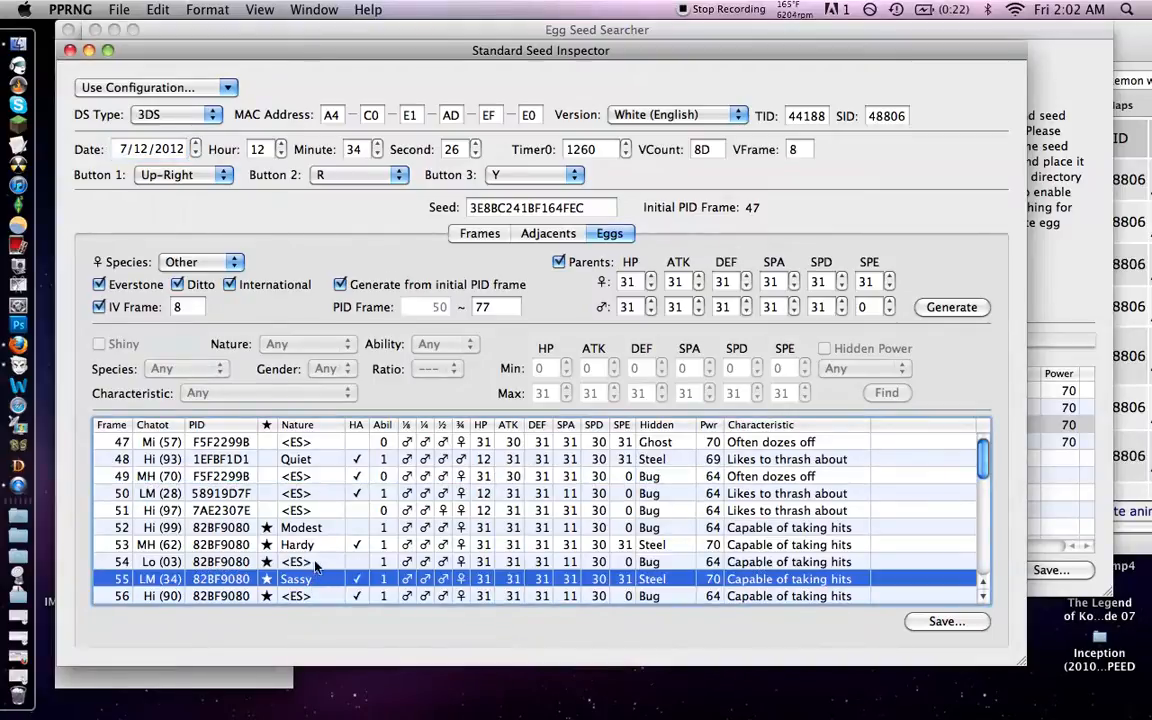
click(321, 479)
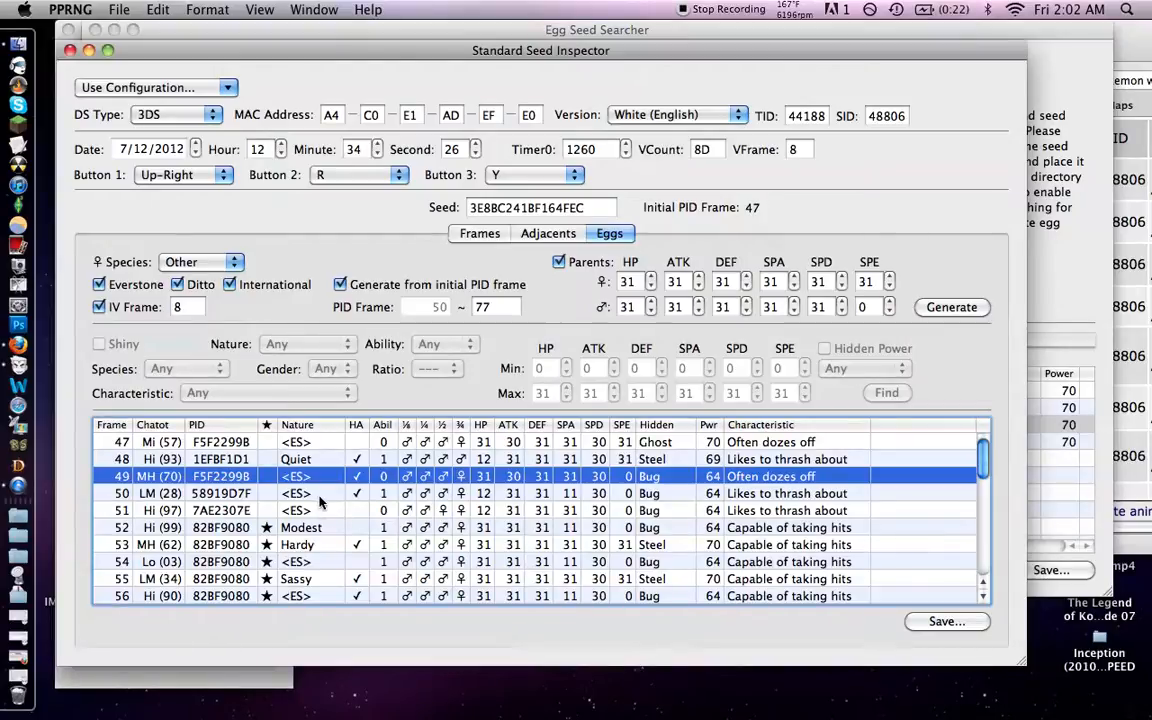
click(320, 495)
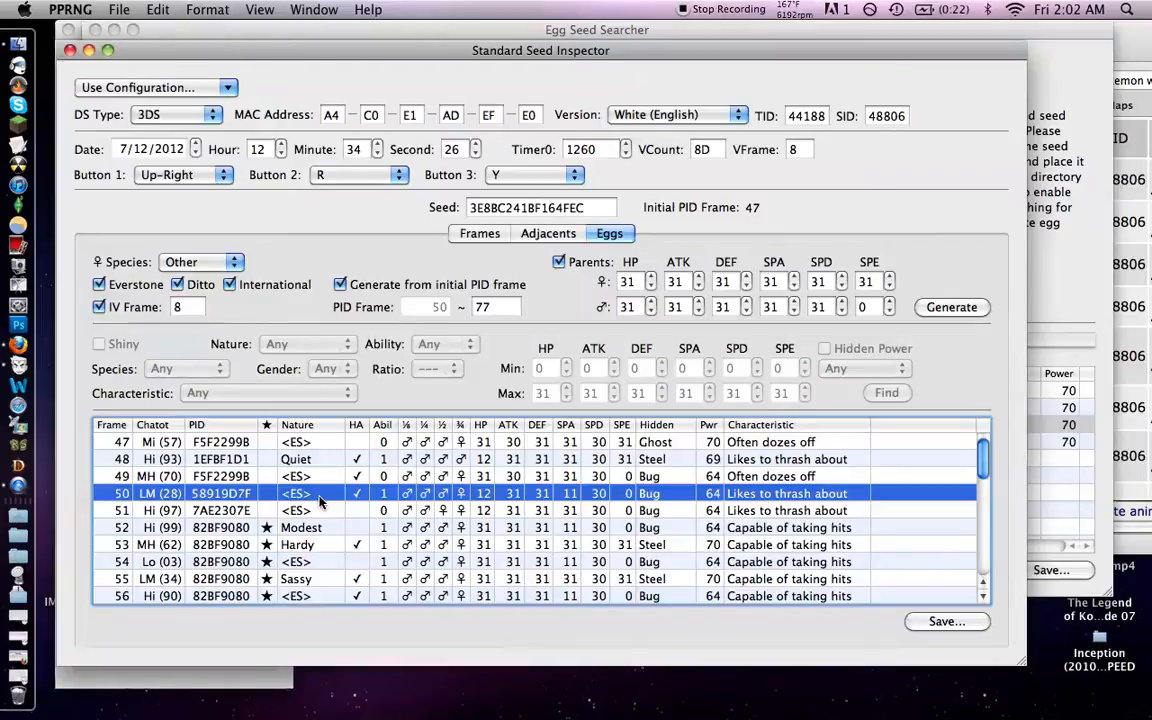
click(324, 580)
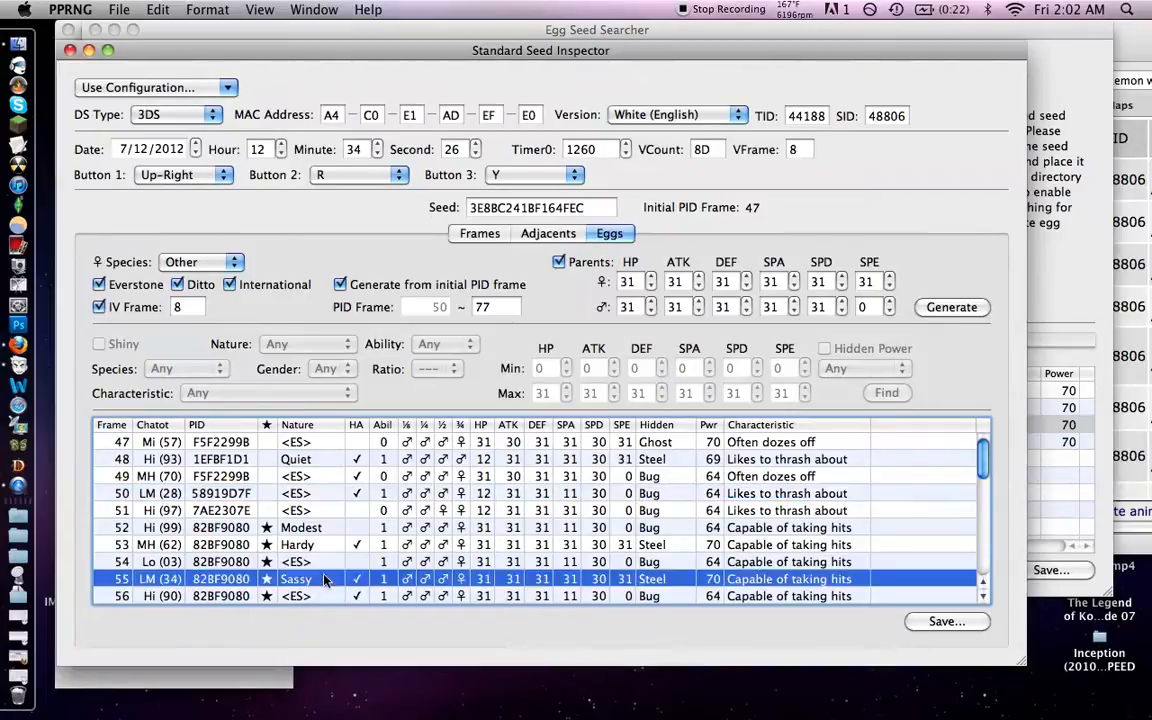
- Go through the egg list one frame at a time from frame 50 to frame 55
click(321, 494)
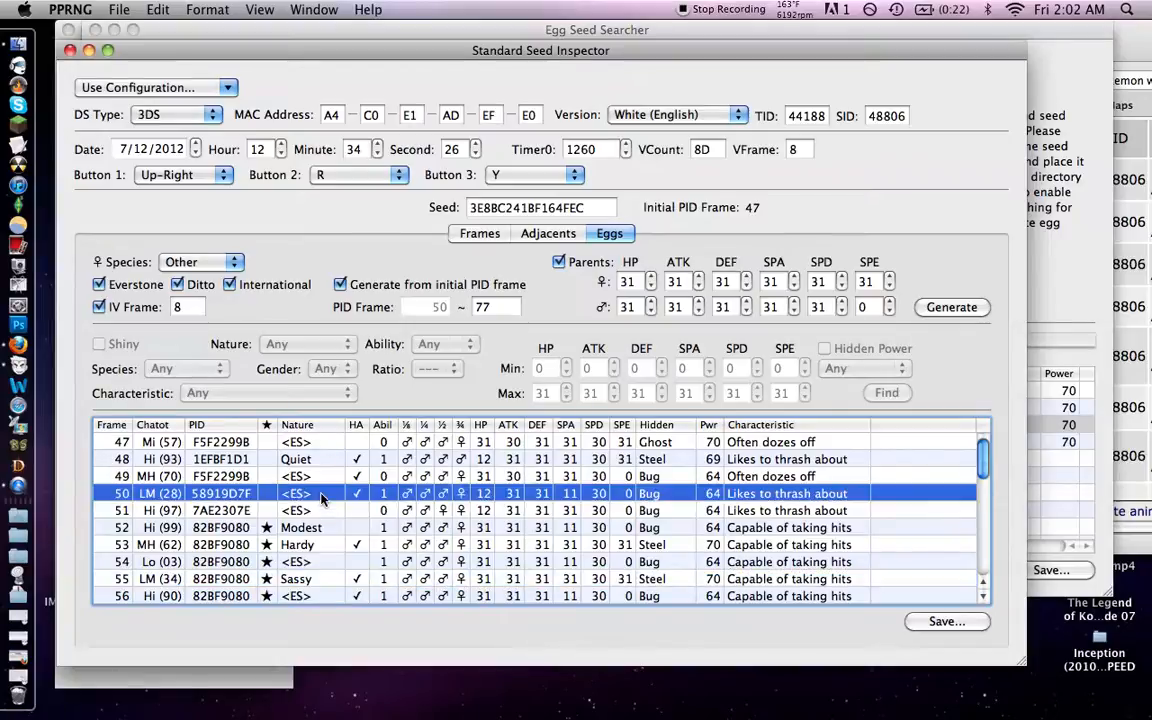
key(Down)
key(Down)
key(Down)
key(Down)
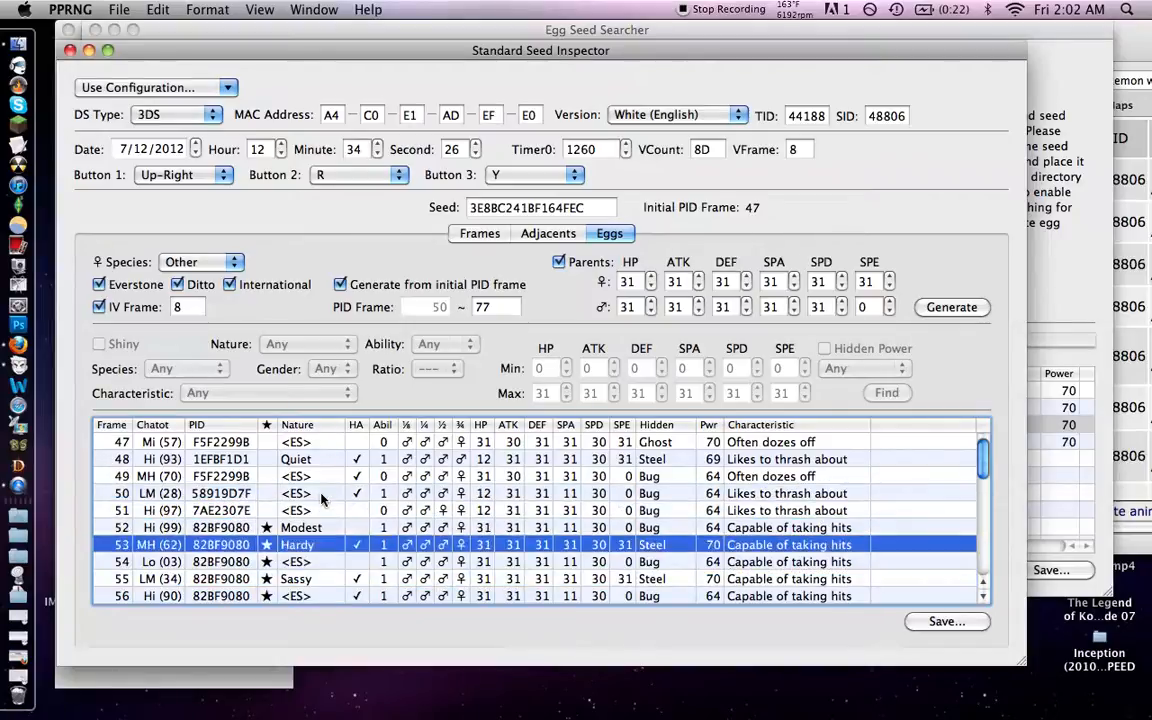
key(Down)
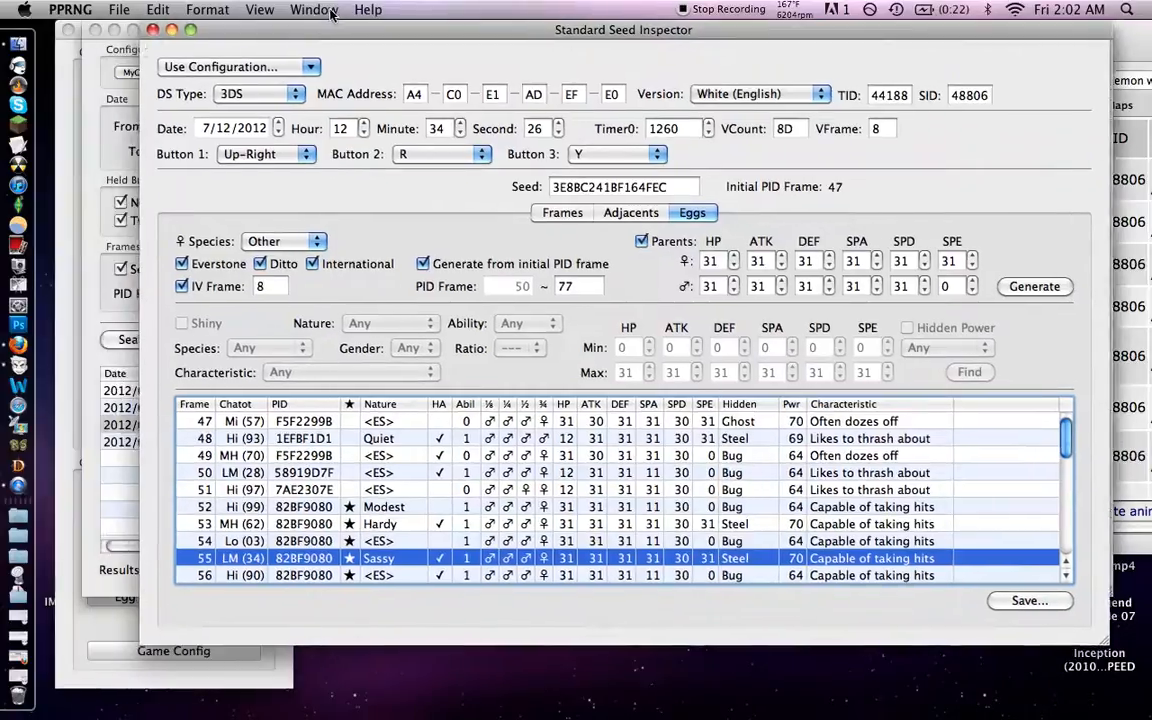
- Close the Standard Seed Inspector and the Egg Seed Searcher
drag(254, 55, 279, 108)
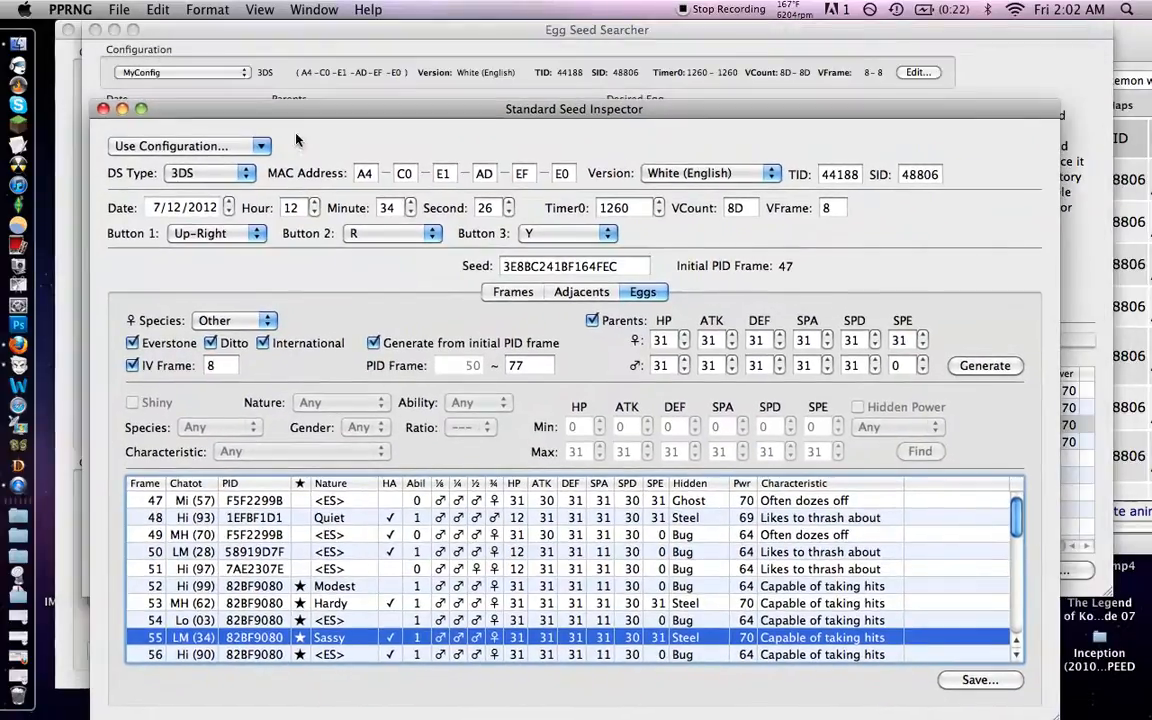
click(103, 108)
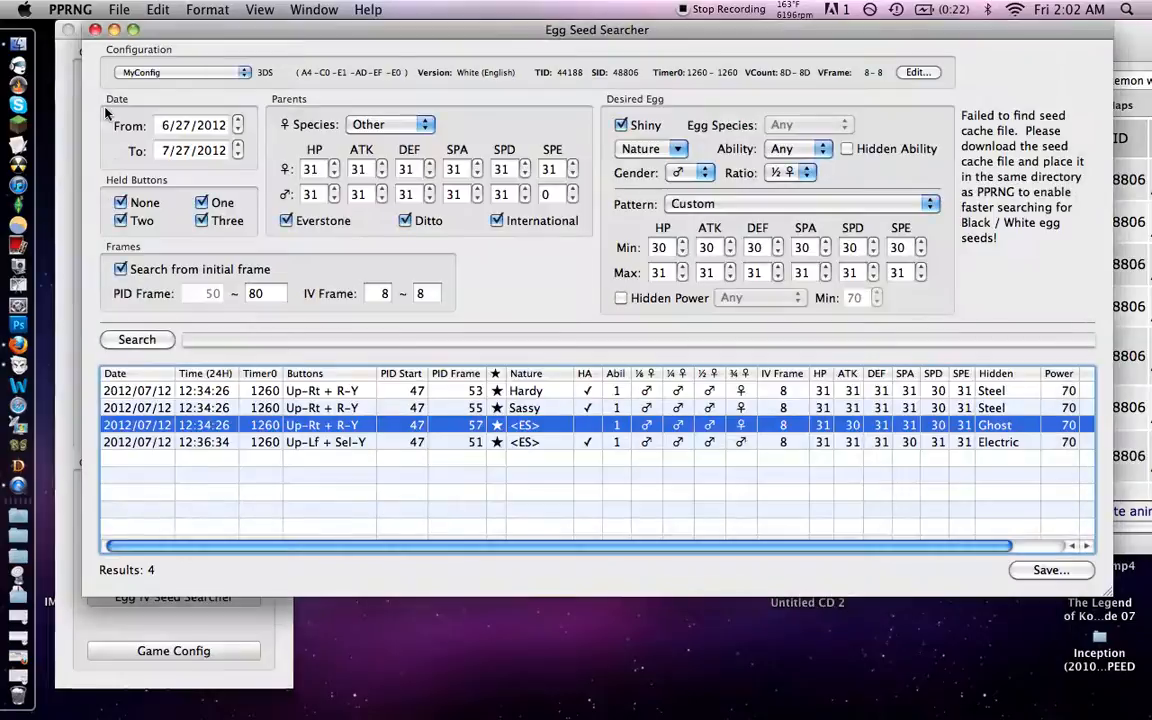
click(95, 29)
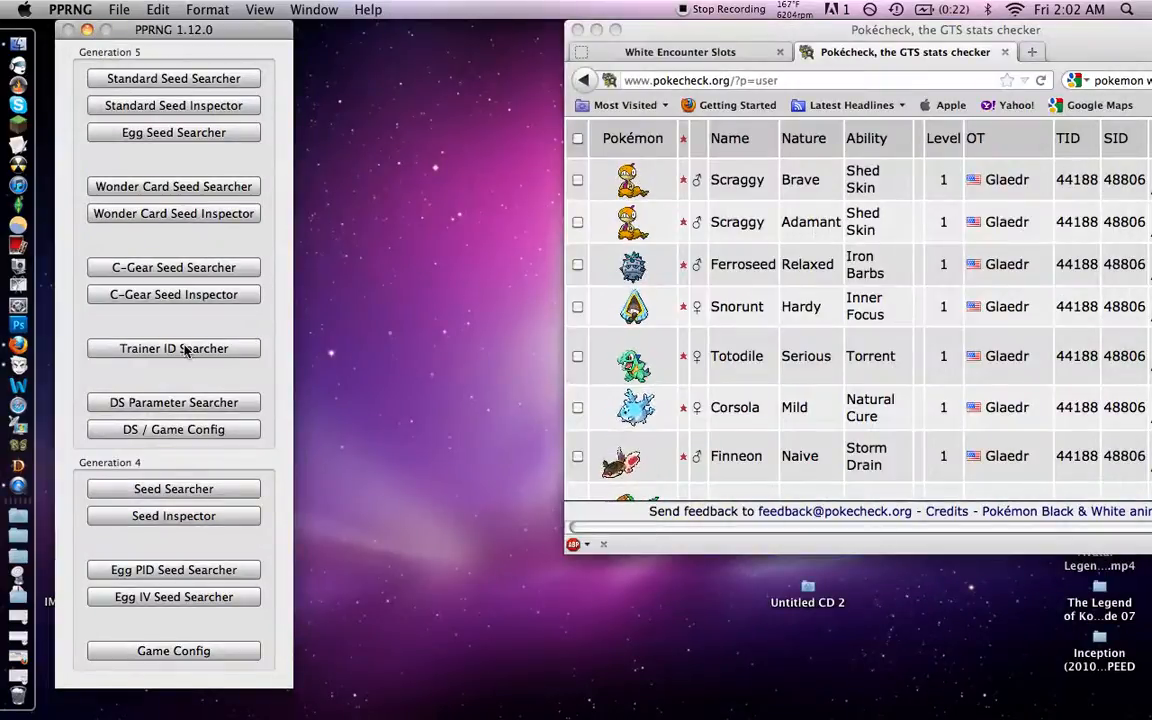